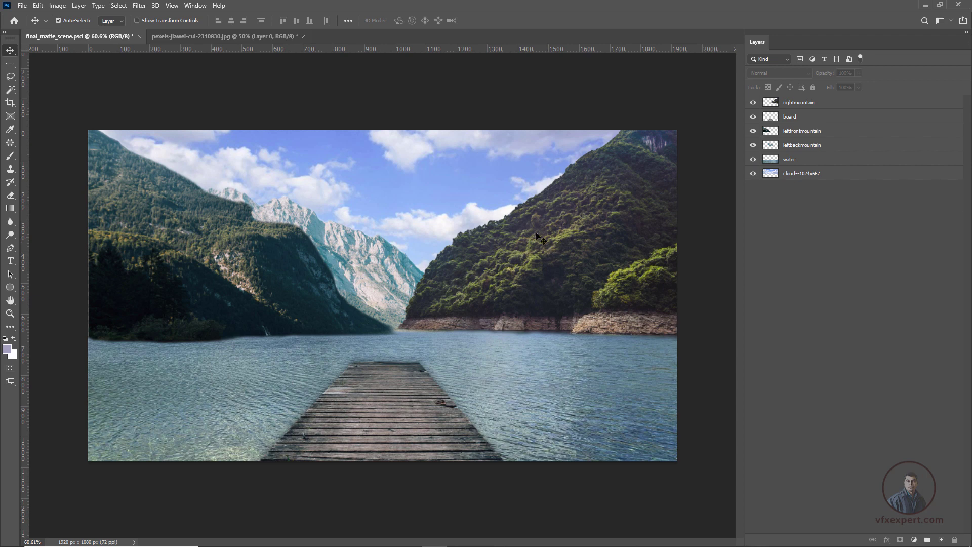
# Step: In the pexels mountain photo, lasso freehand around the mountain and its rocky shoreline and mask Layer 0 to that selection
pyautogui.click(280, 37)
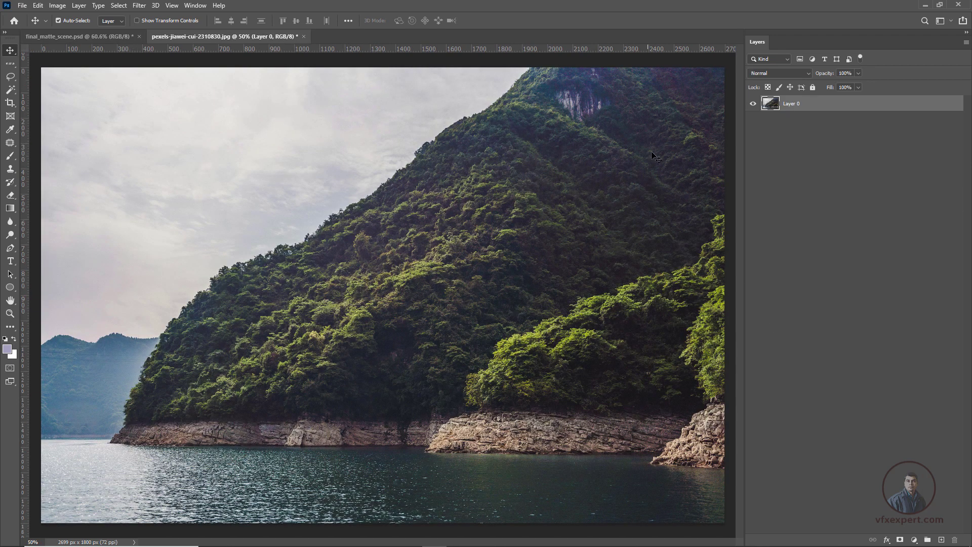
pyautogui.press('l')
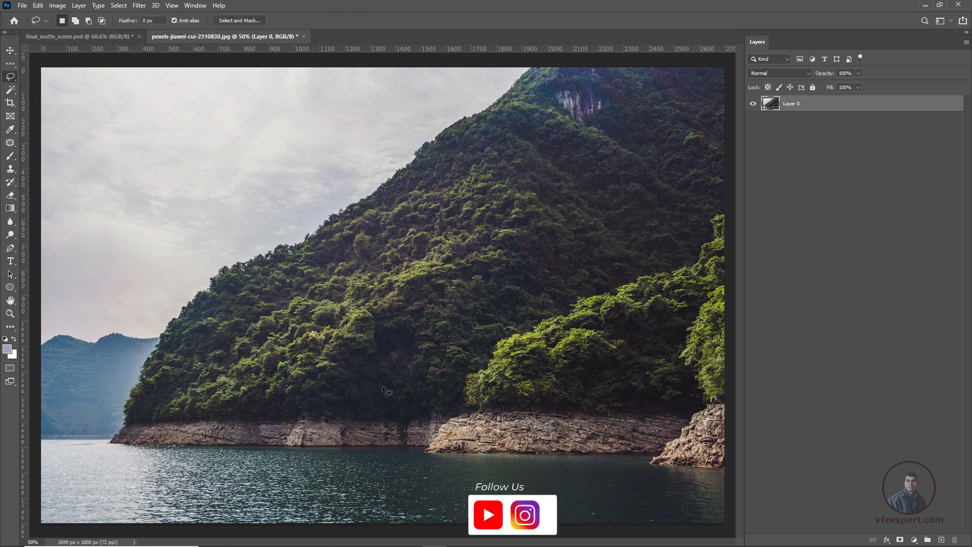
pyautogui.moveTo(651, 462)
pyautogui.mouseDown()
pyautogui.moveTo(471, 466)
pyautogui.moveTo(115, 439)
pyautogui.moveTo(350, 209)
pyautogui.moveTo(568, 76)
pyautogui.moveTo(721, 354)
pyautogui.moveTo(676, 466)
pyautogui.mouseUp()
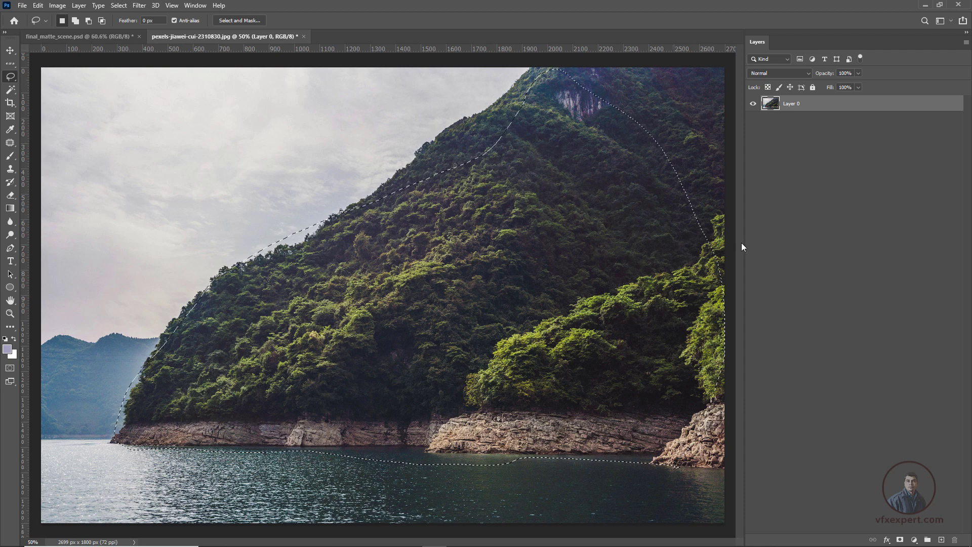
pyautogui.click(900, 540)
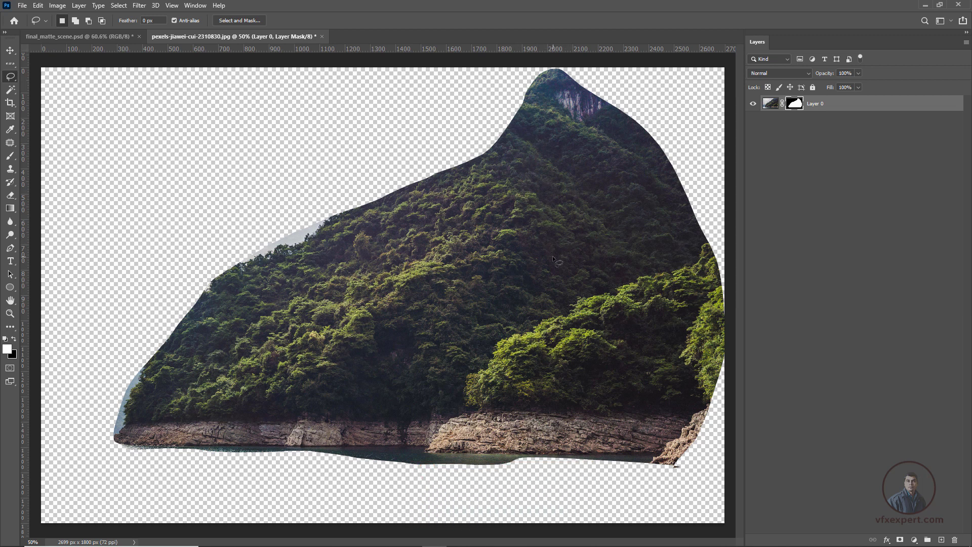
# Step: Add a Curves adjustment layer above the masked mountain and pull the RGB curve's midpoint down to darken it
pyautogui.click(96, 37)
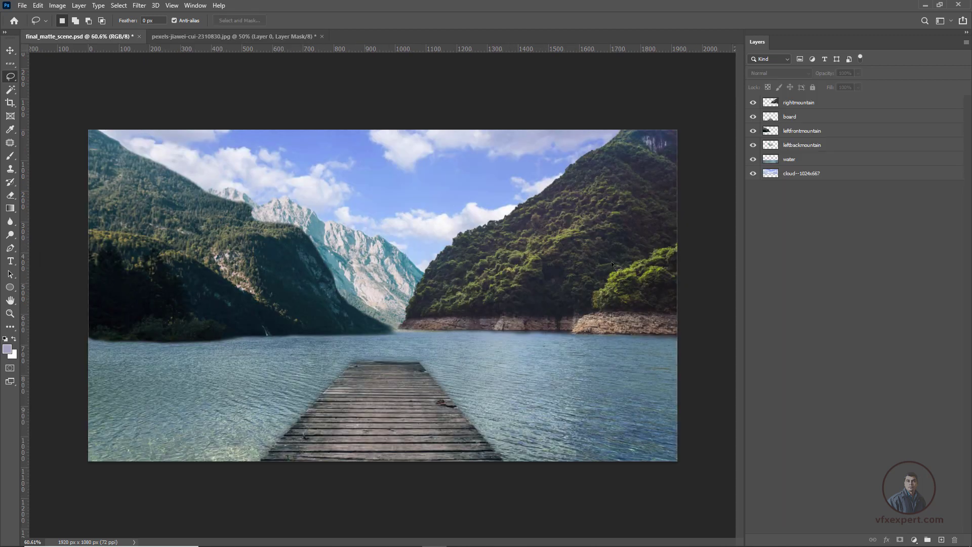
pyautogui.click(265, 36)
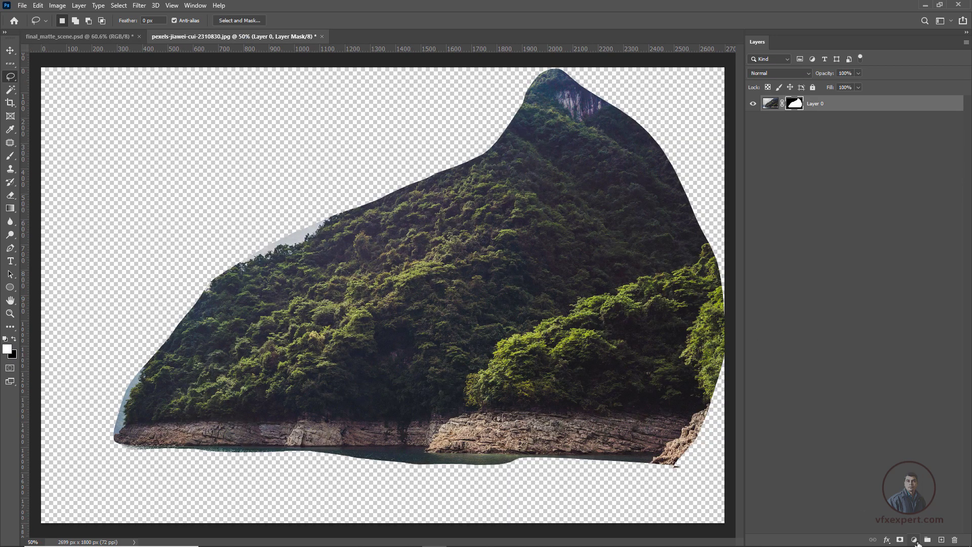
pyautogui.click(914, 541)
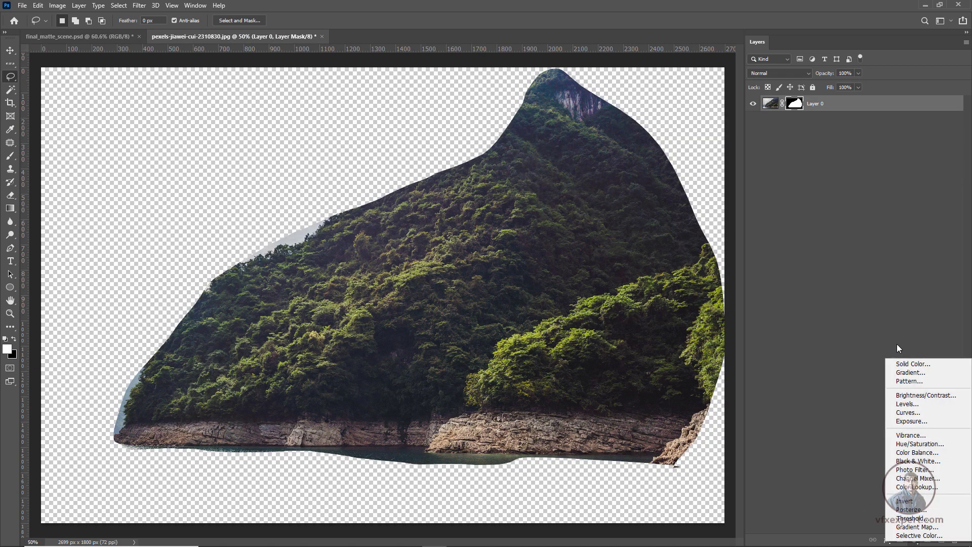
pyautogui.click(914, 413)
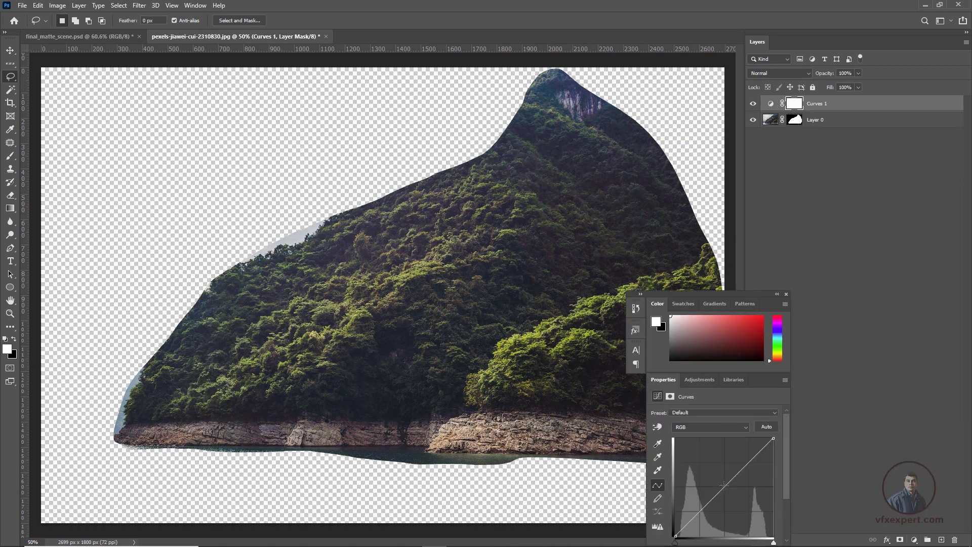
pyautogui.moveTo(724, 485); pyautogui.dragTo(729, 499)
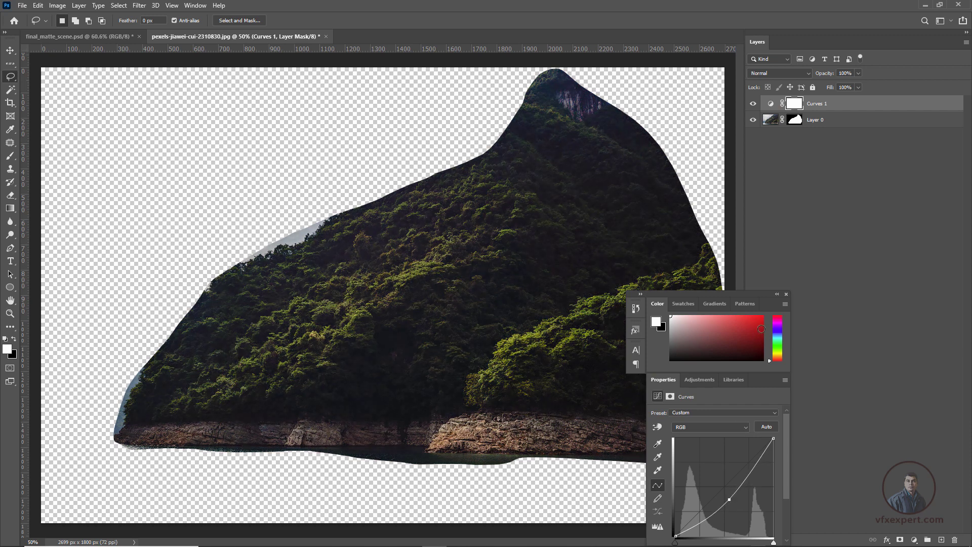
pyautogui.click(786, 294)
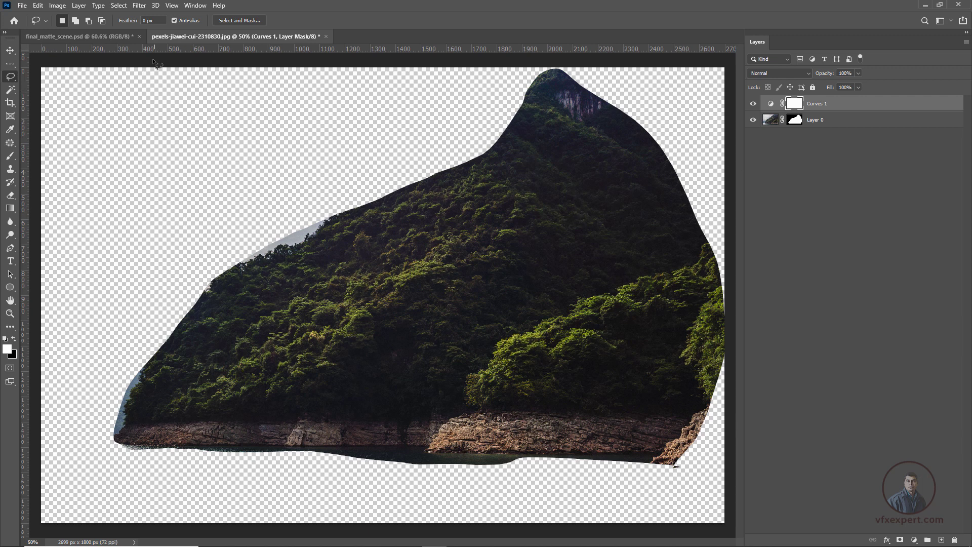
# Step: Check the leftfrontmountain layer in final_matte_scene.psd, and apply Layer 0's mask permanently in the pexels mountain photo
pyautogui.click(80, 37)
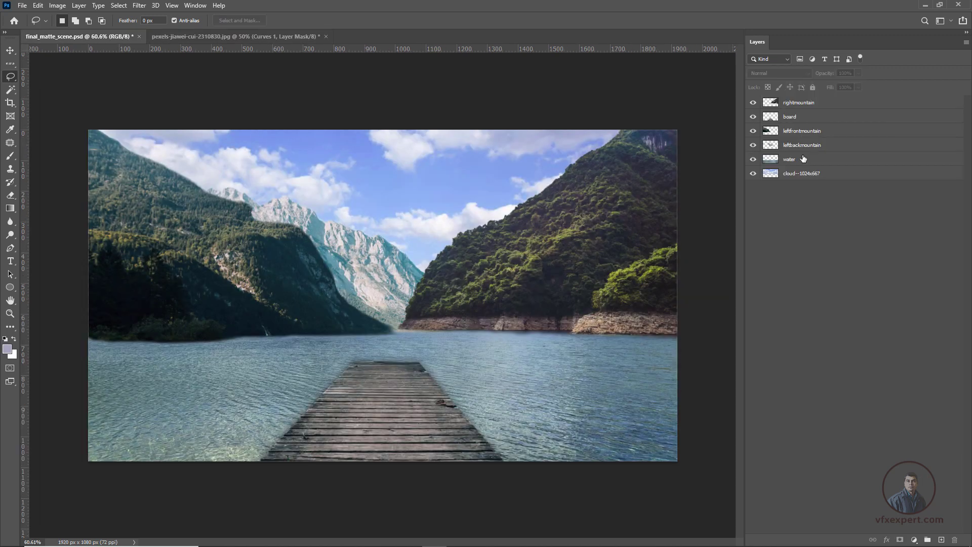
pyautogui.click(819, 133)
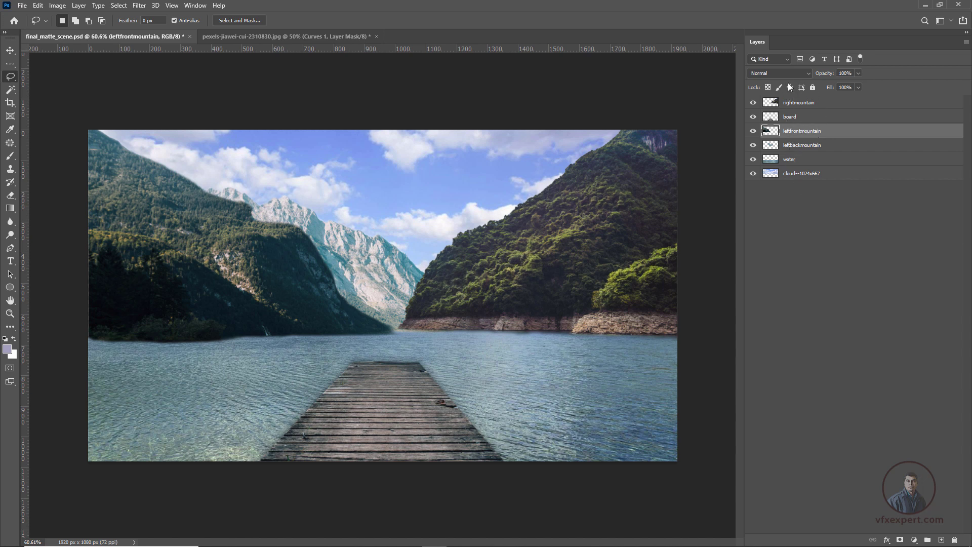
pyautogui.click(339, 33)
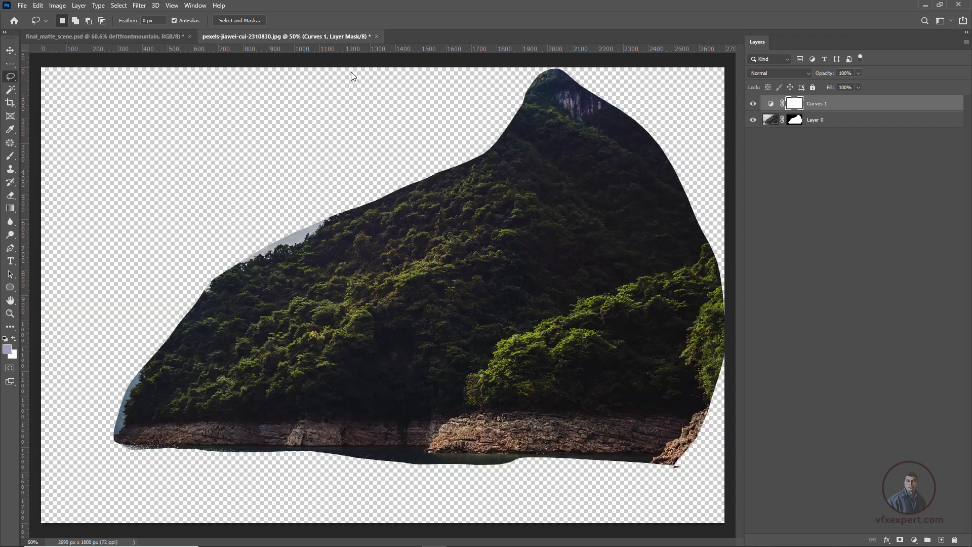
pyautogui.click(794, 121)
pyautogui.rightClick(796, 123)
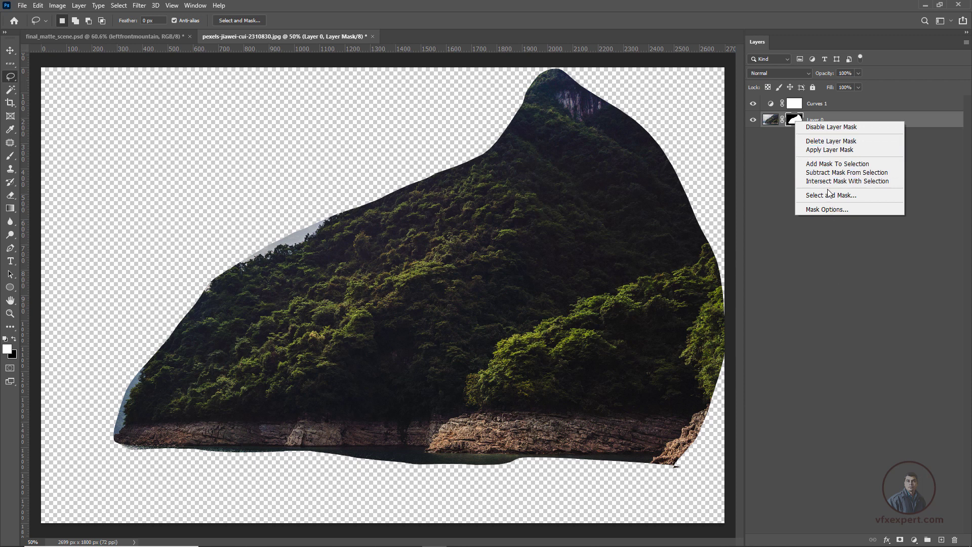
pyautogui.click(827, 148)
# Step: Merge the Curves 1 adjustment with Layer 0 into a single layer and return to the final_matte_scene.psd document
pyautogui.click(813, 105)
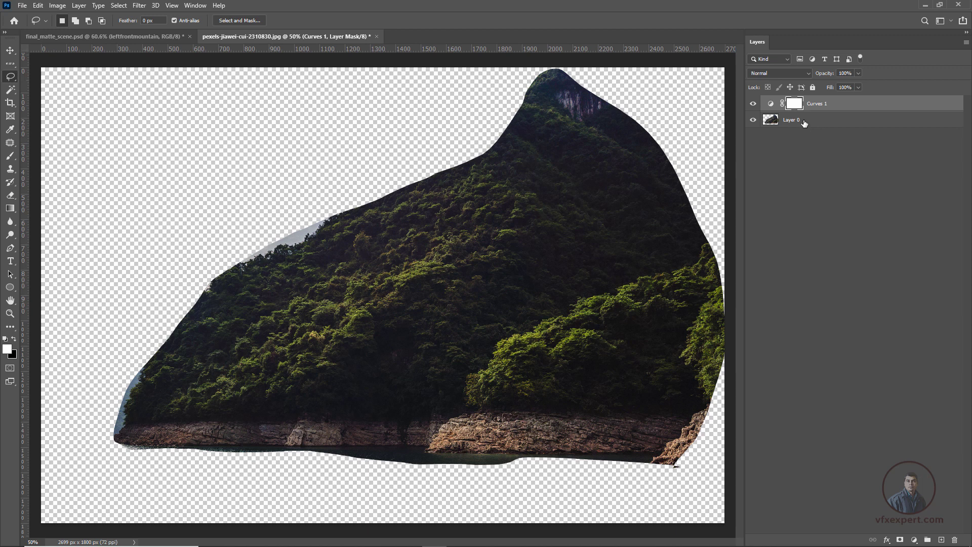
pyautogui.keyDown('shift'); pyautogui.click(805, 122); pyautogui.keyUp('shift')
pyautogui.rightClick(804, 122)
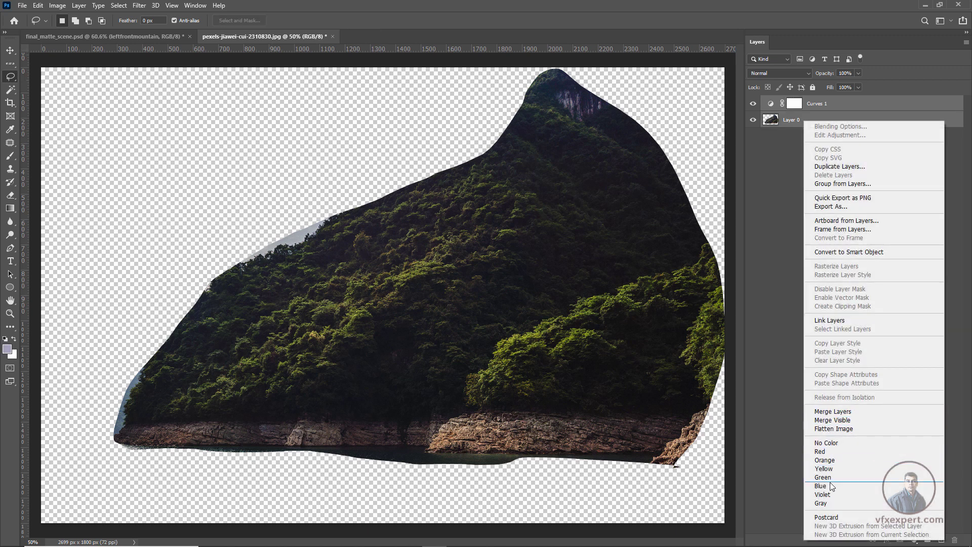
pyautogui.click(833, 411)
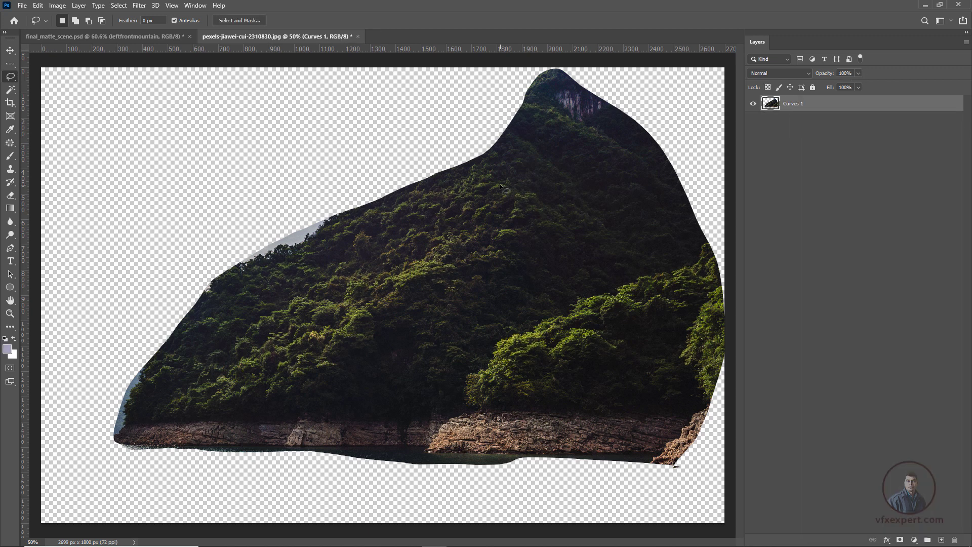
pyautogui.press('v')
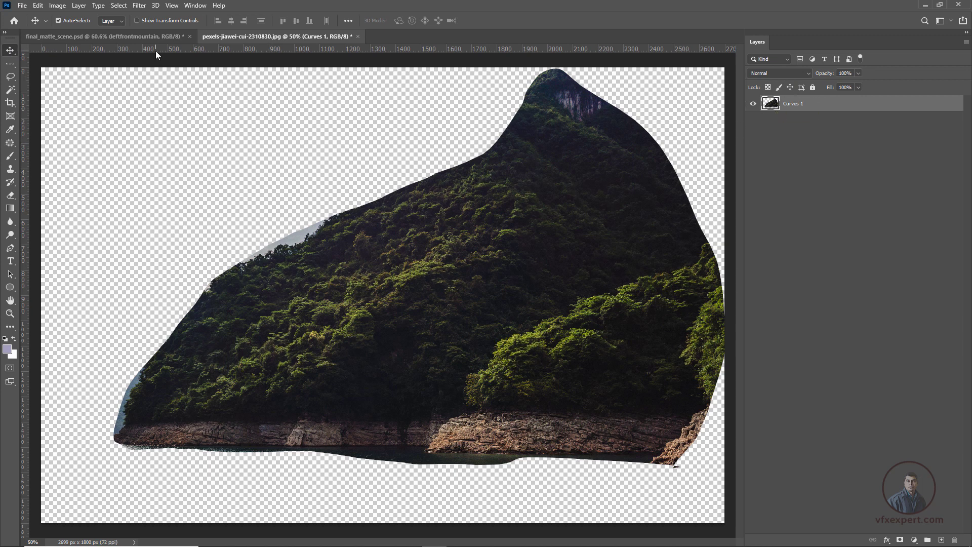
pyautogui.click(156, 37)
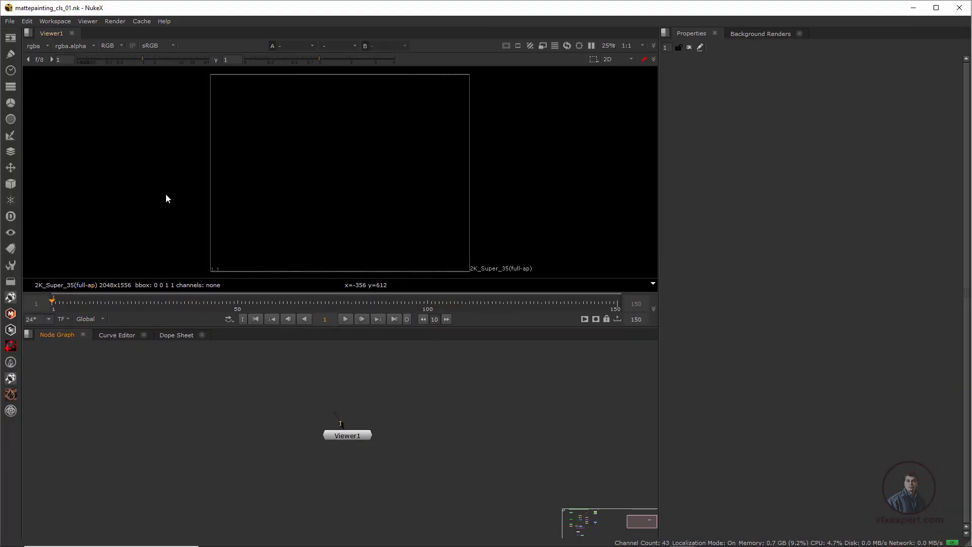
# Step: Switch to NukeX and create a Read node that loads final_matte_scene.psd from the New Vfx Footage folder
pyautogui.click(12, 39)
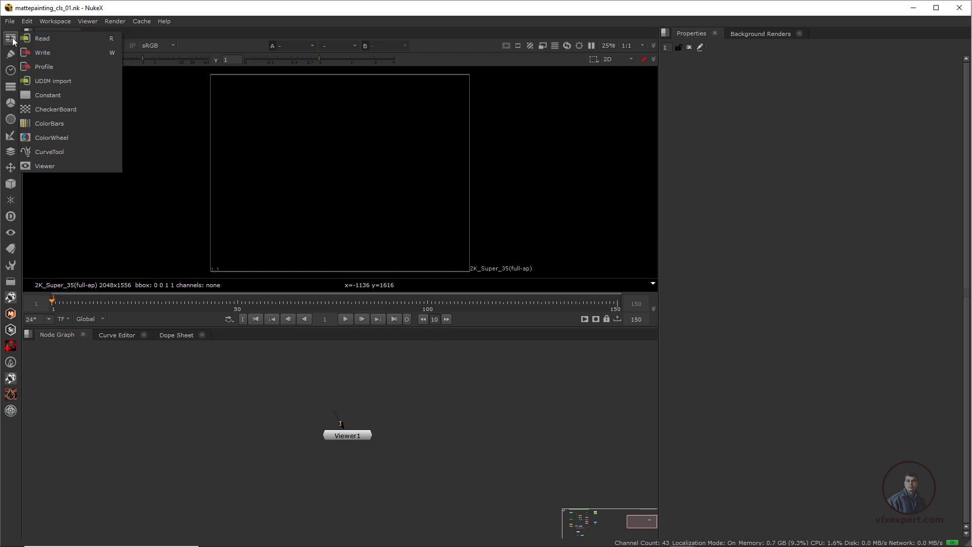
pyautogui.click(38, 41)
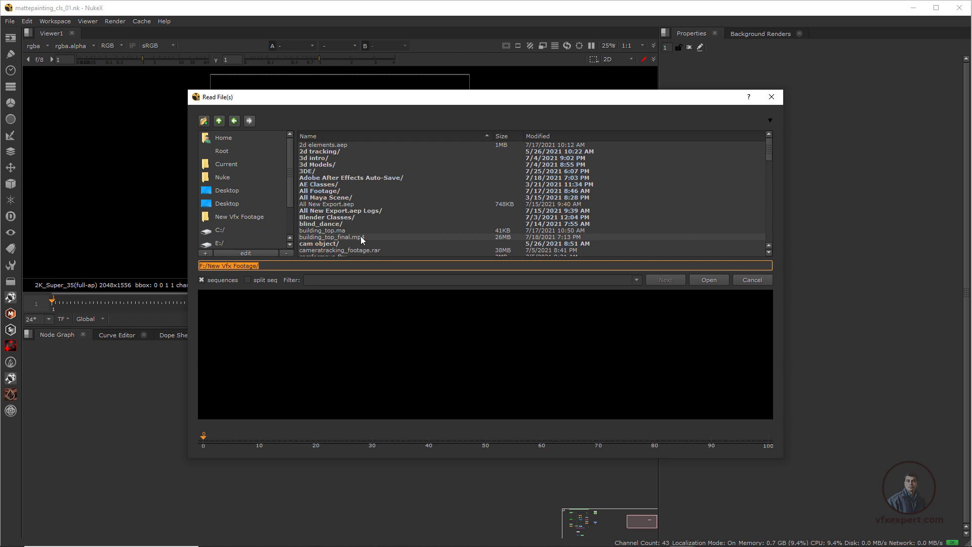
pyautogui.click(363, 238)
pyautogui.scroll(-3, 363, 218)
pyautogui.click(335, 254)
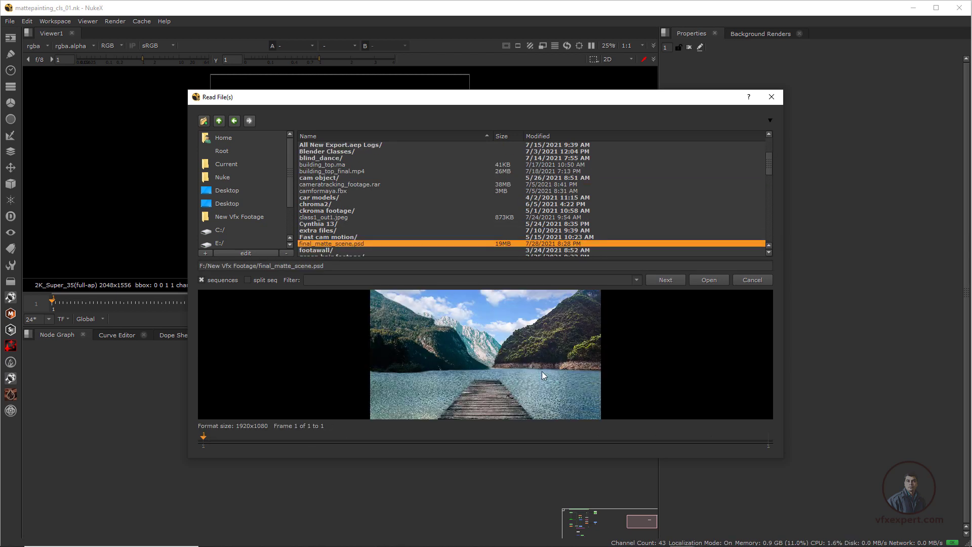
pyautogui.click(710, 280)
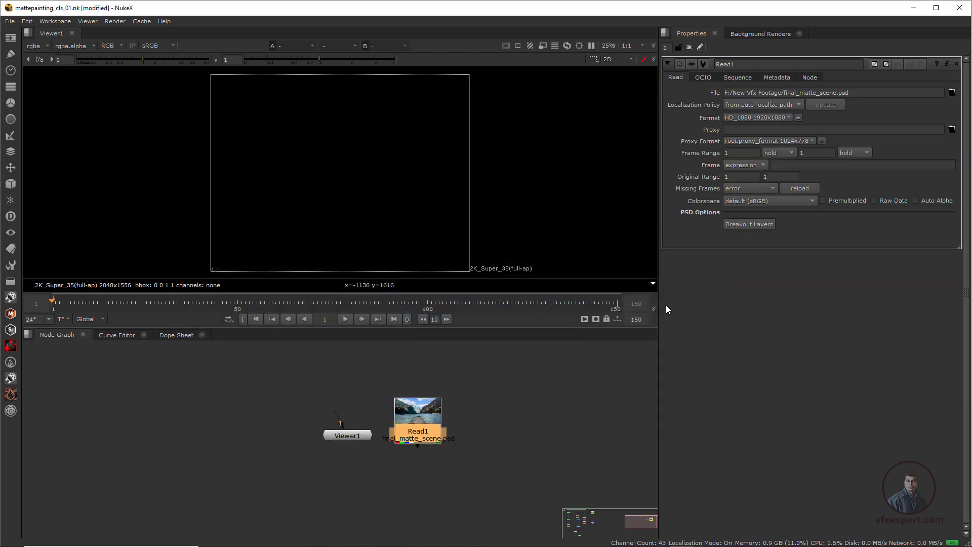
# Step: Place the Viewer node beneath Read1 and connect it to show the matte painting in the viewer
pyautogui.click(357, 429)
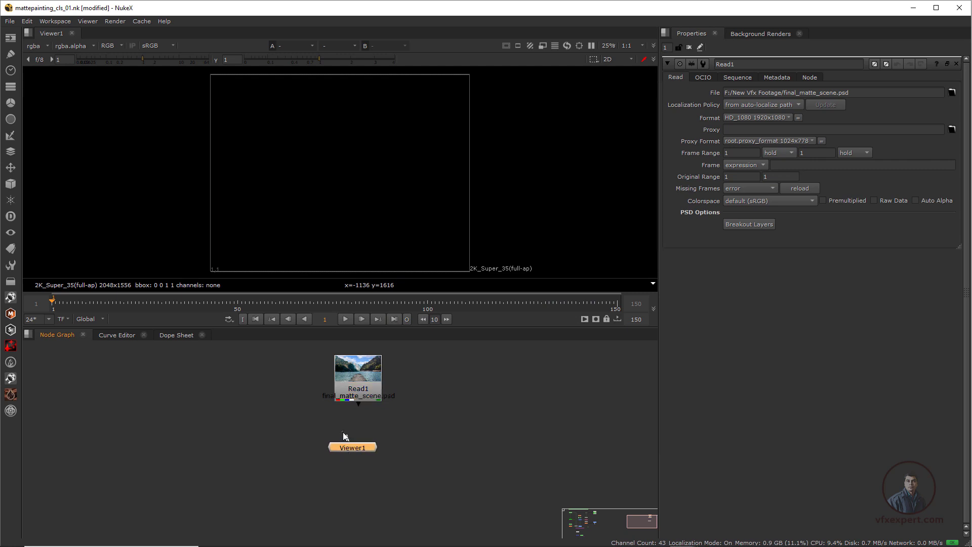
pyautogui.moveTo(343, 432); pyautogui.dragTo(355, 396)
pyautogui.scroll(3, 360, 187)
pyautogui.moveTo(366, 197); pyautogui.dragTo(408, 209, button='middle')
pyautogui.scroll(2, 404, 222)
pyautogui.scroll(-1, 405, 208)
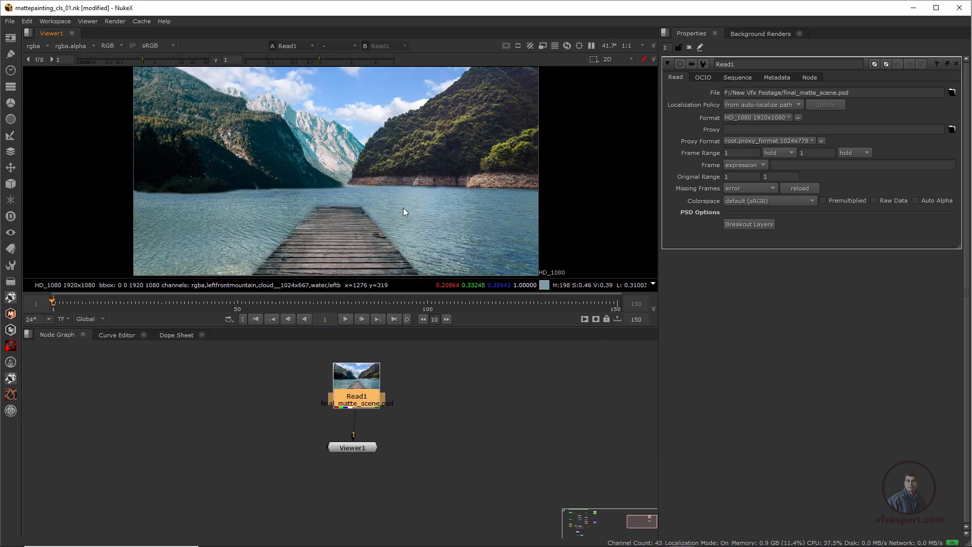
pyautogui.keyDown('ctrl'); pyautogui.keyDown('shift'); pyautogui.moveTo(434, 119); pyautogui.dragTo(466, 157); pyautogui.keyUp('shift'); pyautogui.keyUp('ctrl')
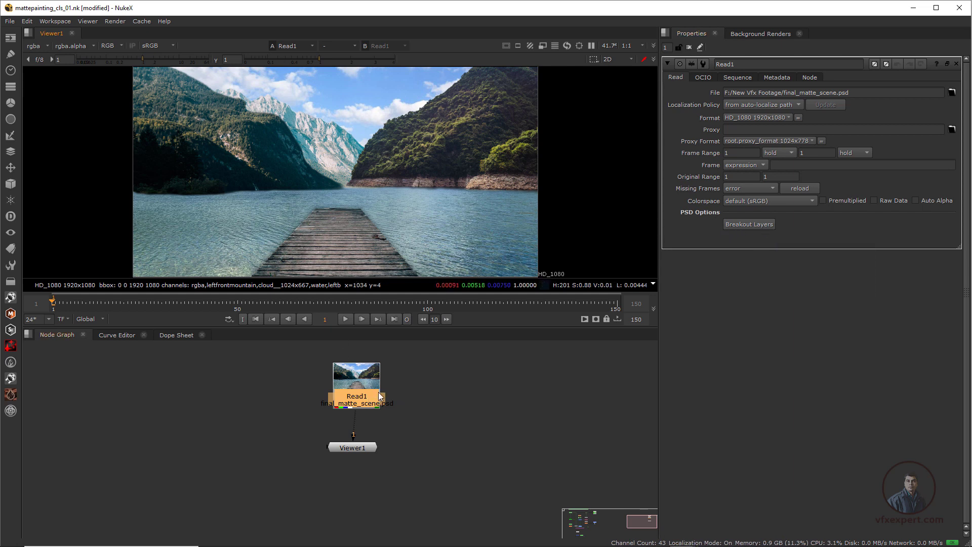
# Step: Break out the PSD layers of Read1 into separate node branches
pyautogui.click(750, 224)
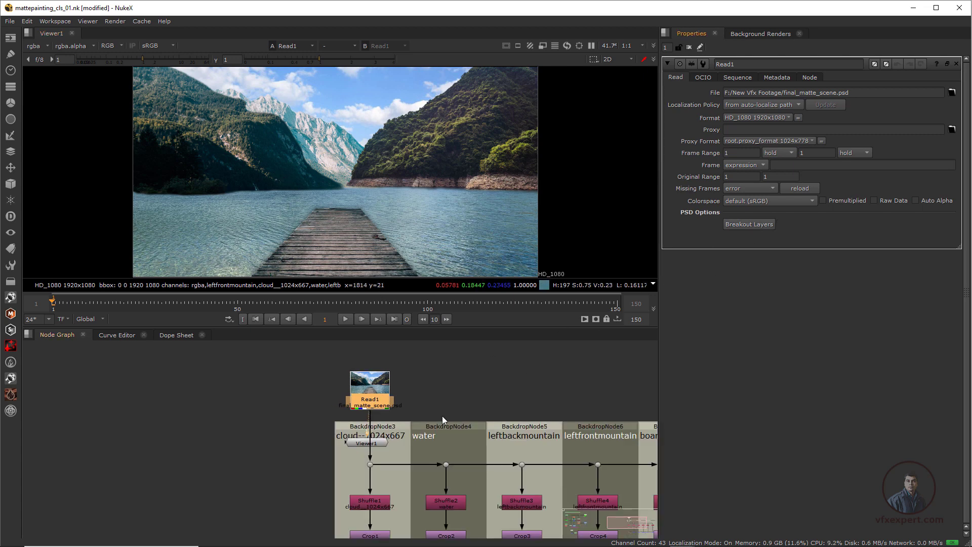
pyautogui.scroll(-1, 388, 404)
pyautogui.moveTo(439, 427); pyautogui.dragTo(392, 424, button='middle')
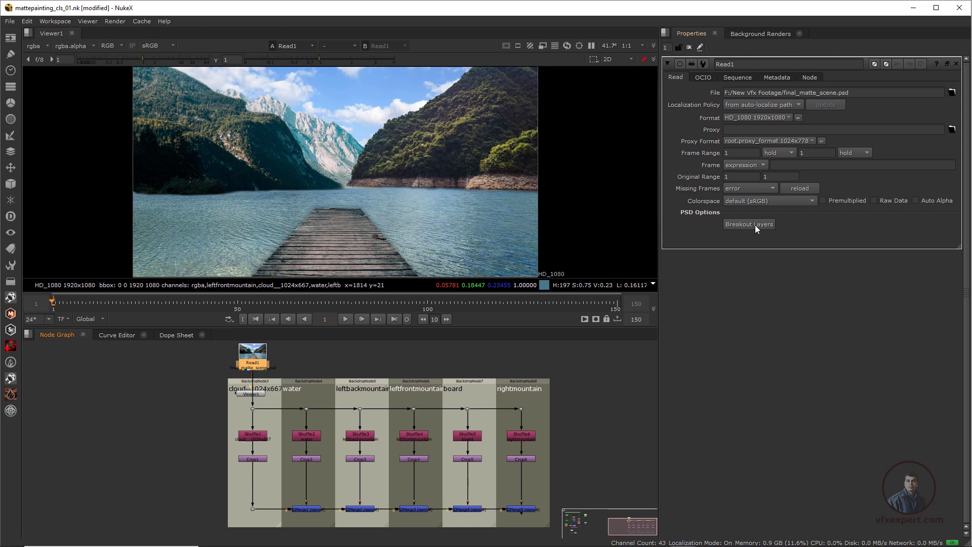
# Step: Examine the Shuffle, Crop and PSDMerge nodes in each layer's branch, from the cloud to rightmountain
pyautogui.scroll(2, 274, 446)
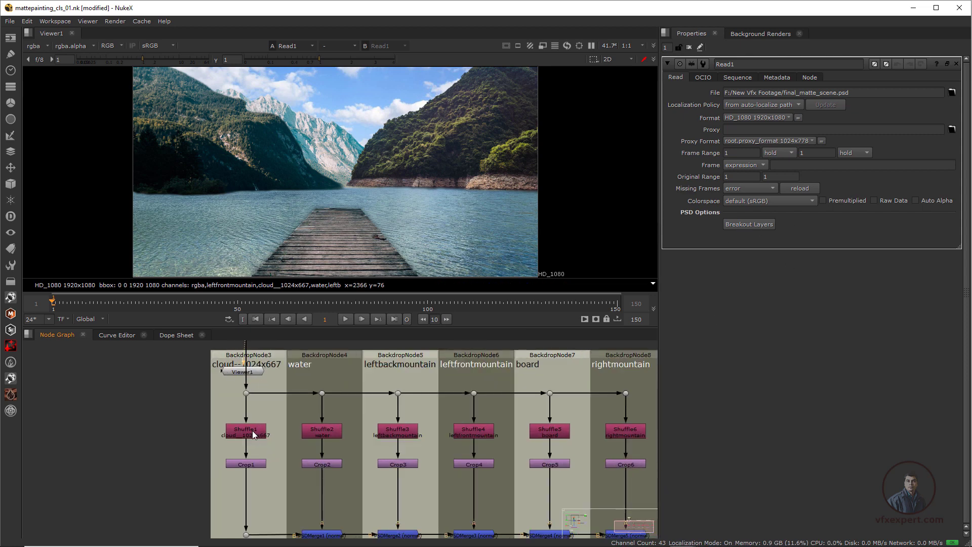
pyautogui.scroll(-1, 297, 425)
pyautogui.moveTo(296, 424); pyautogui.dragTo(229, 383, button='middle')
pyautogui.scroll(1, 245, 471)
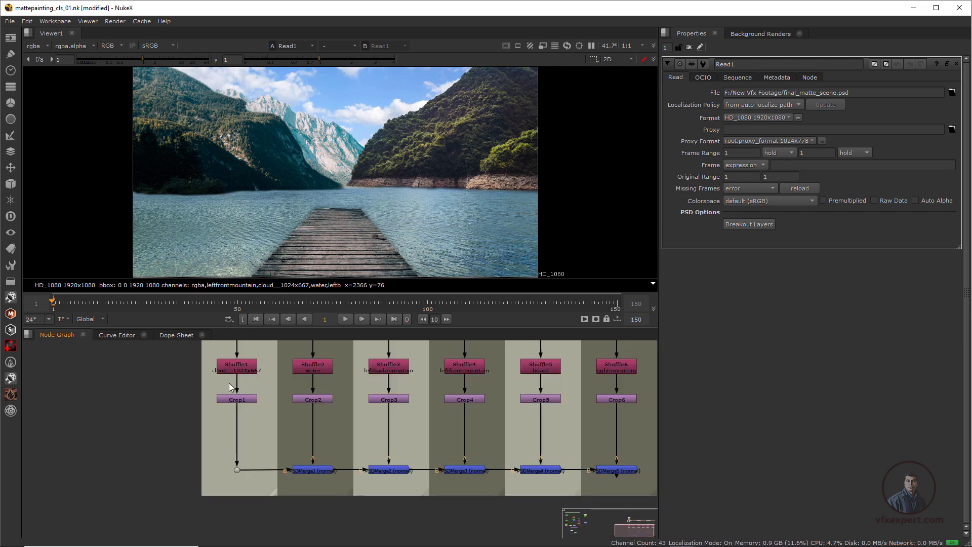
pyautogui.scroll(1, 349, 427)
pyautogui.moveTo(348, 428); pyautogui.dragTo(309, 412, button='middle')
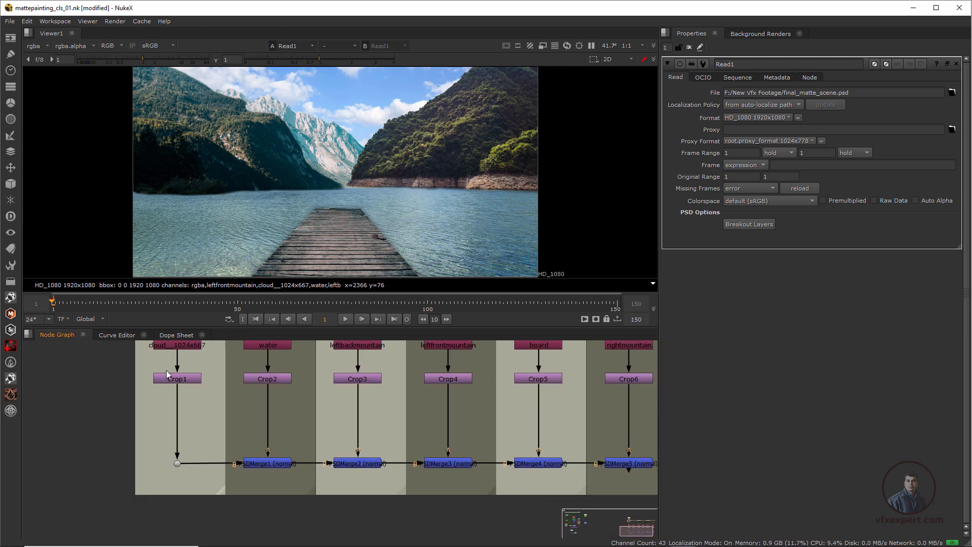
pyautogui.moveTo(428, 473); pyautogui.dragTo(385, 474, button='middle')
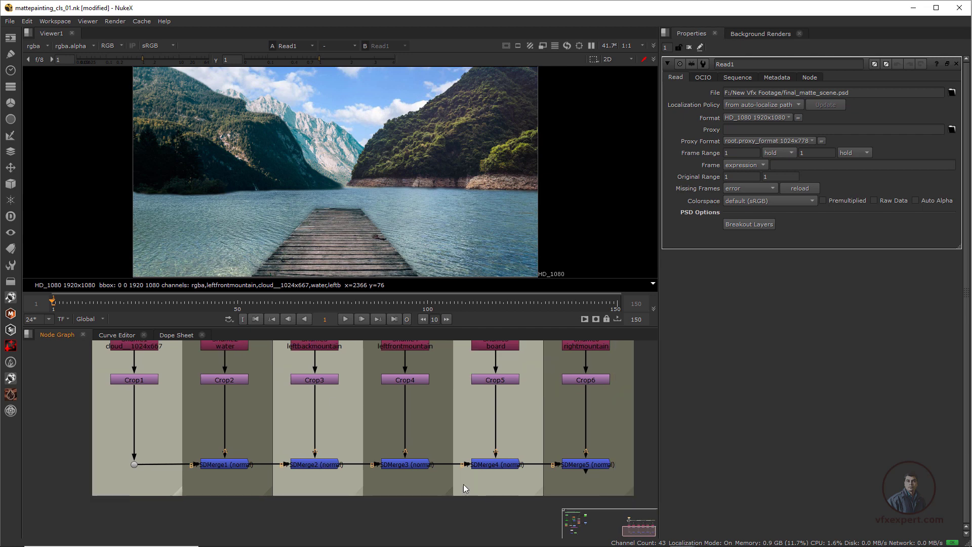
pyautogui.scroll(1, 558, 465)
pyautogui.moveTo(557, 464); pyautogui.dragTo(463, 484, button='middle')
pyautogui.scroll(-2, 478, 469)
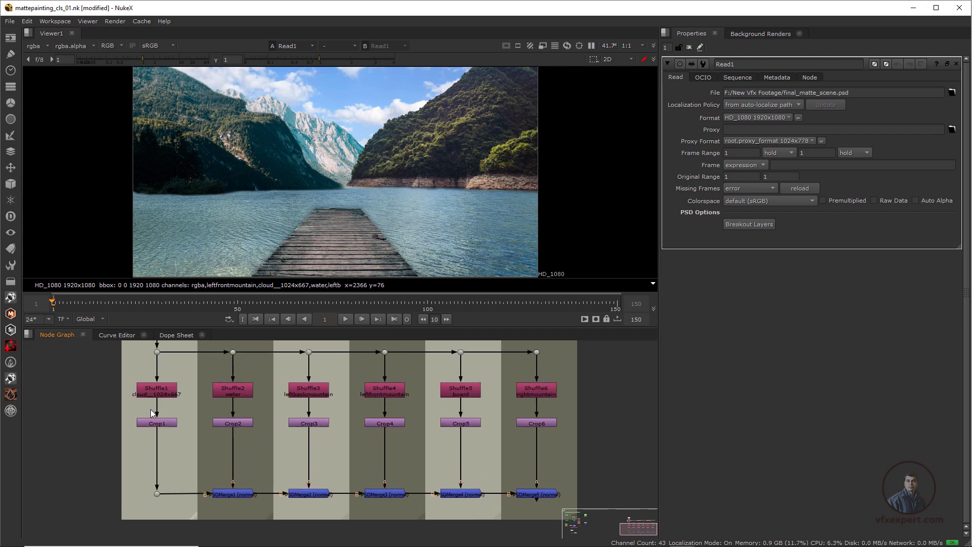
# Step: Delete all the Crop and PSDMerge nodes beneath the six Shuffle nodes, along with the dot joining them
pyautogui.moveTo(132, 409); pyautogui.dragTo(576, 512)
pyautogui.press('Delete')
pyautogui.scroll(2, 283, 405)
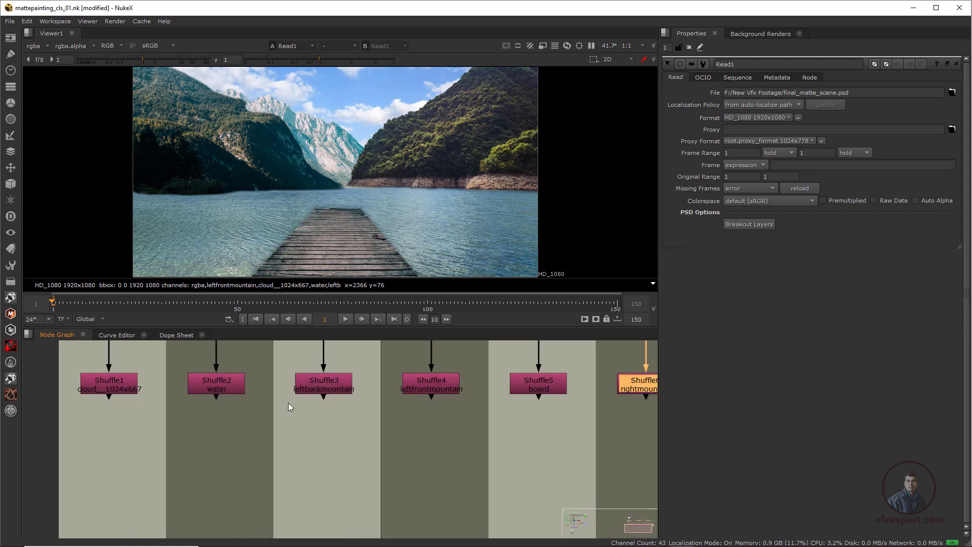
pyautogui.moveTo(287, 403); pyautogui.dragTo(305, 461, button='middle')
pyautogui.scroll(-1, 276, 433)
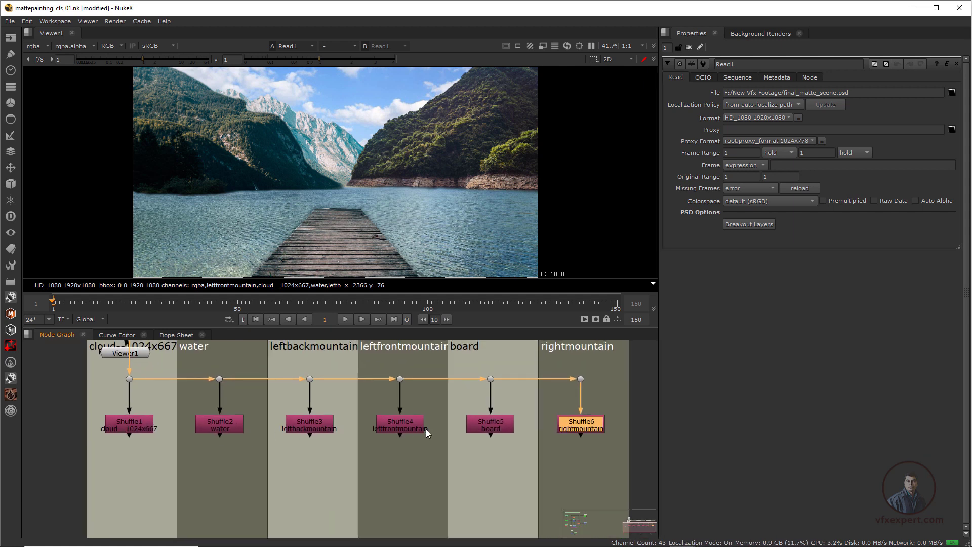
# Step: View the cloud, water, leftbackmountain and leftfrontmountain Shuffle outputs one by one in the viewer
pyautogui.click(131, 427)
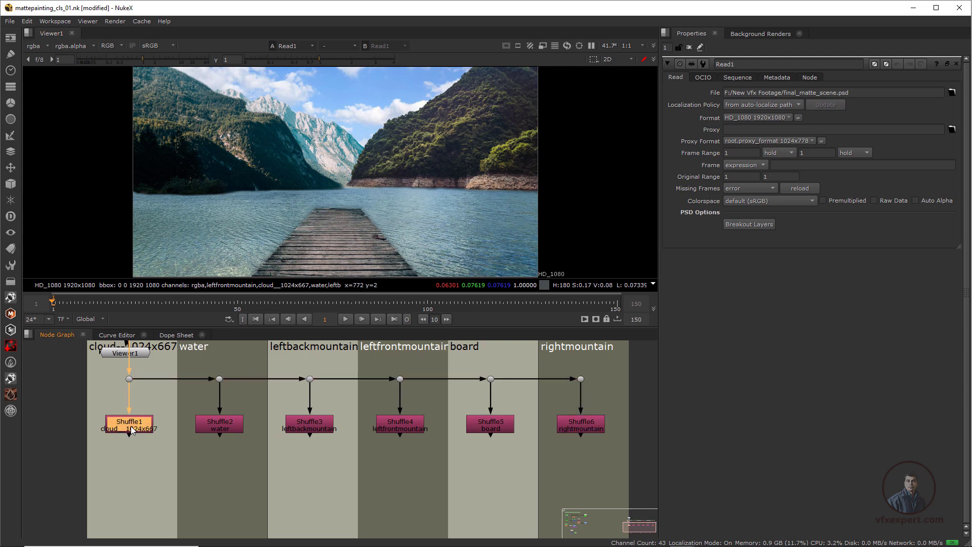
pyautogui.press('1')
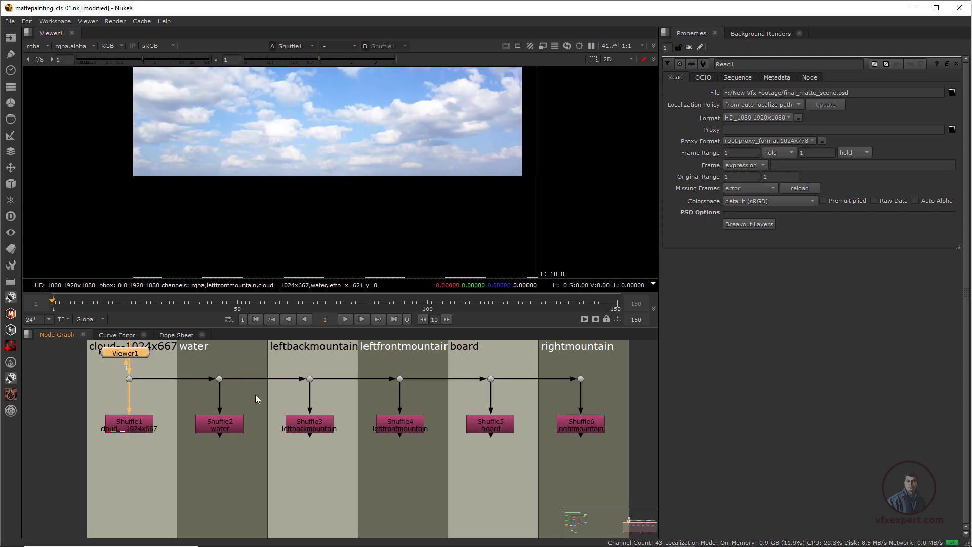
pyautogui.click(220, 423)
pyautogui.press('2')
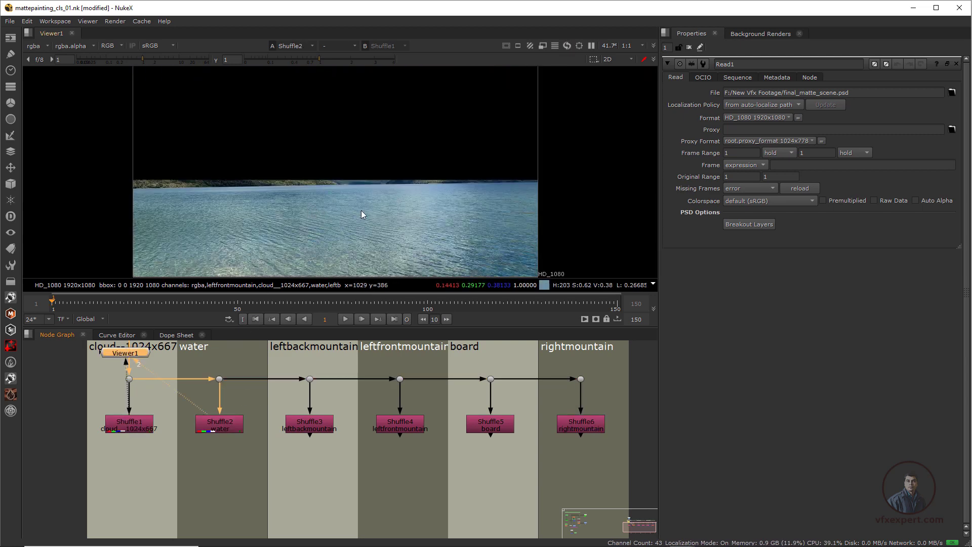
pyautogui.click(318, 424)
pyautogui.press('2')
pyautogui.click(395, 425)
pyautogui.press('2')
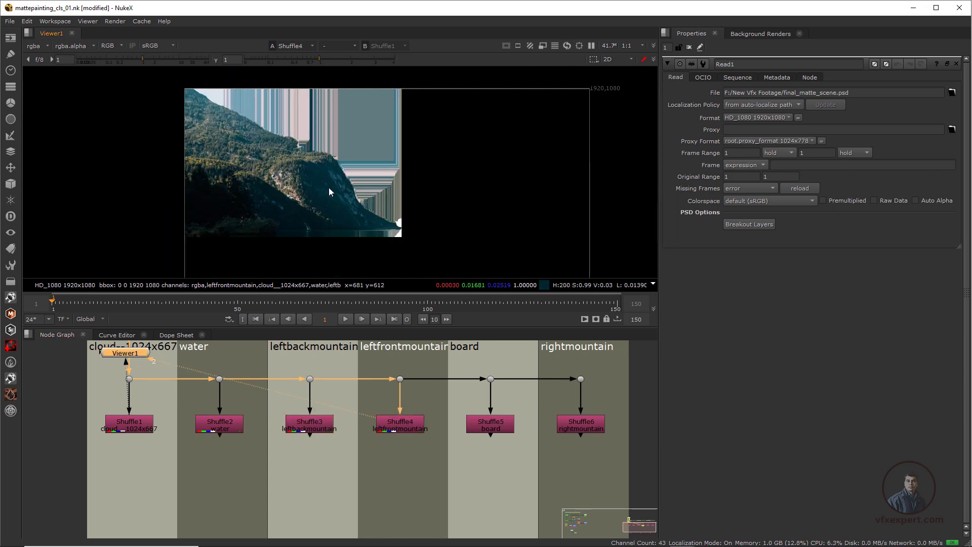
pyautogui.moveTo(268, 142); pyautogui.dragTo(272, 174, button='middle')
pyautogui.scroll(2, 255, 158)
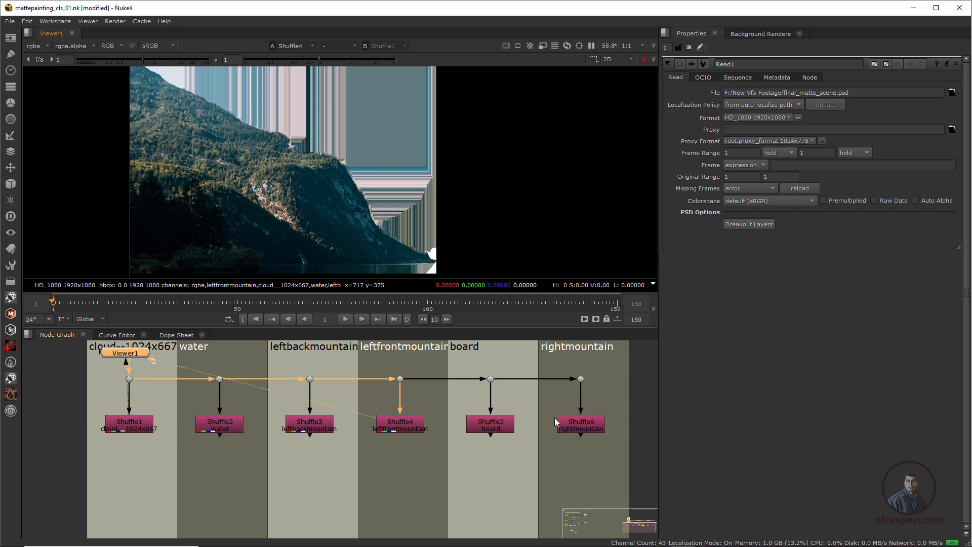
# Step: Add a Premult node beneath Shuffle1 in the cloud branch, connect it to Shuffle1 and align it
pyautogui.click(135, 464)
pyautogui.press('Tab')
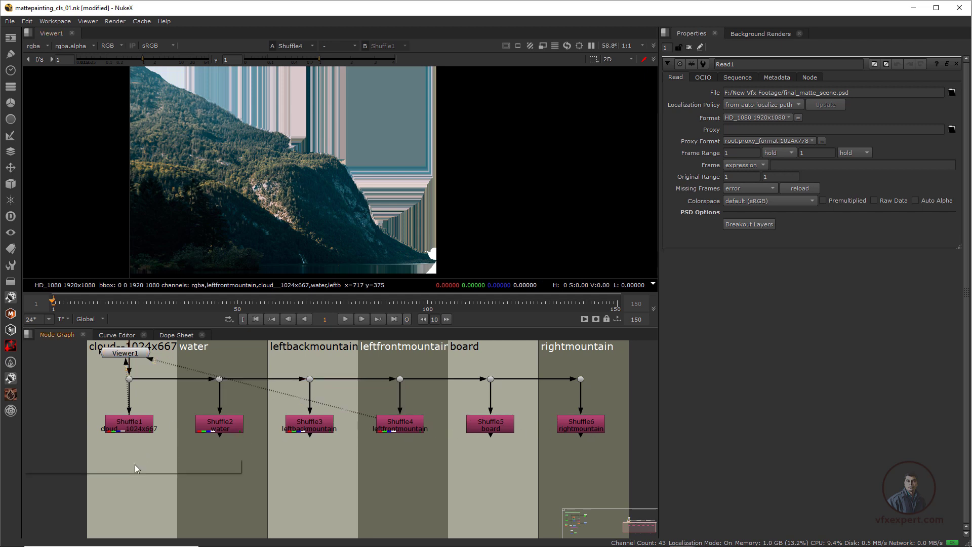
pyautogui.write('pre')
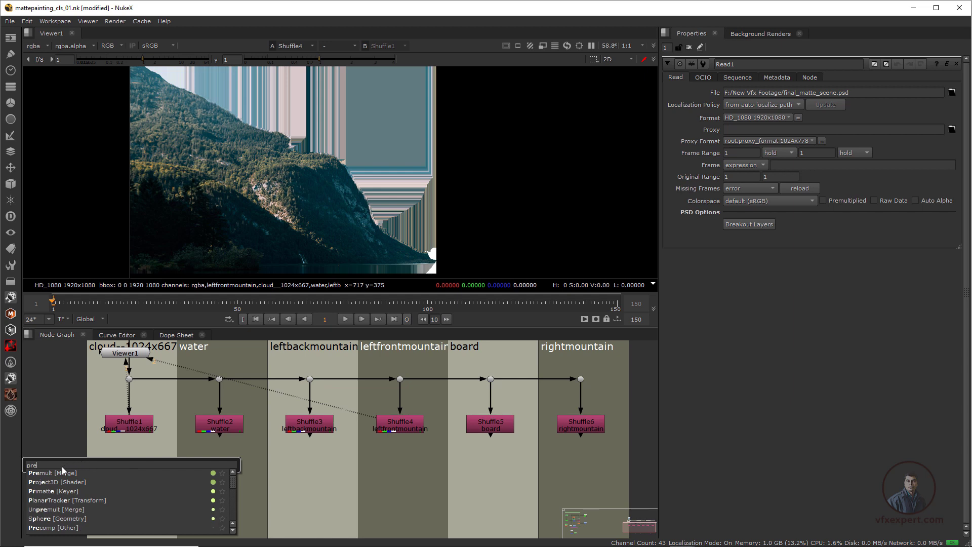
pyautogui.click(63, 473)
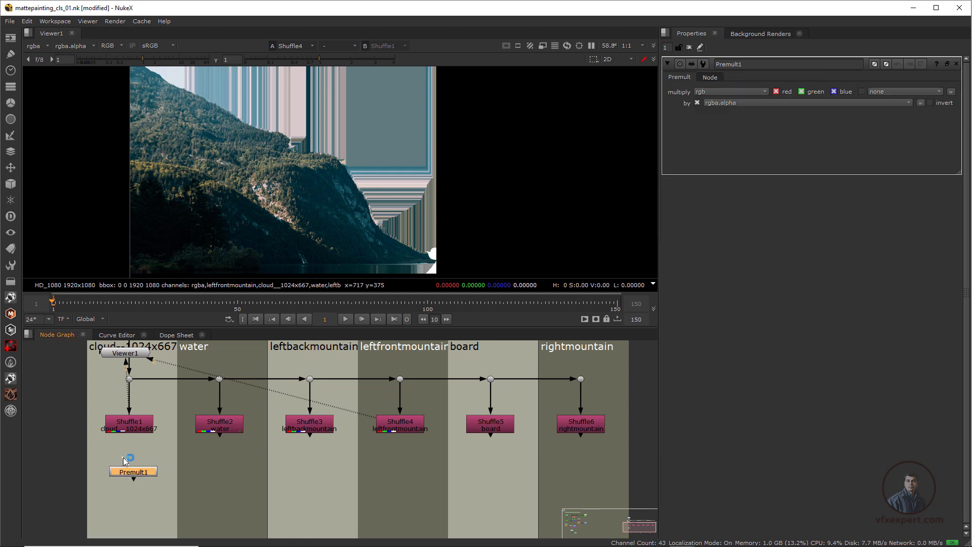
pyautogui.moveTo(125, 461); pyautogui.dragTo(136, 428)
pyautogui.click(232, 471)
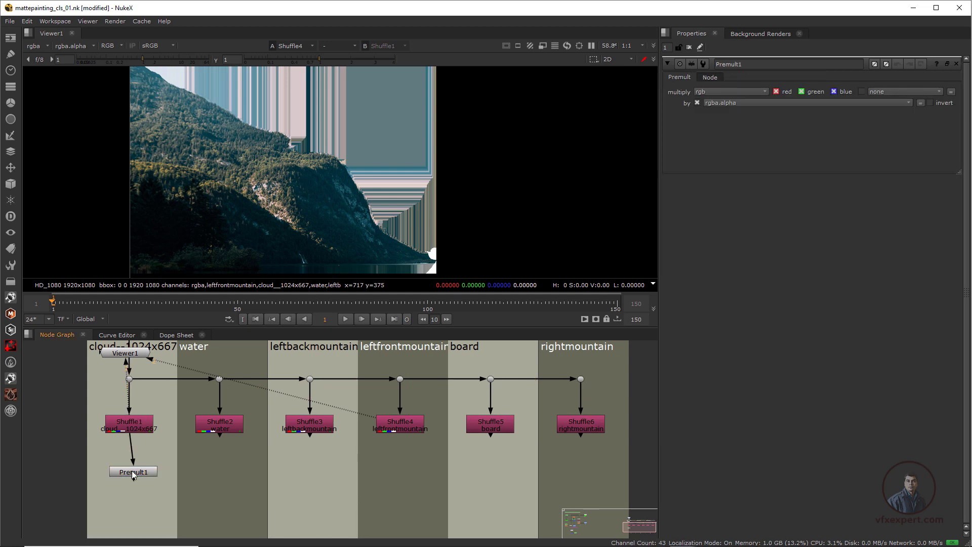
pyautogui.moveTo(132, 470); pyautogui.dragTo(128, 467)
# Step: Copy the cloud branch's Premult node into the water, leftbackmountain, leftfrontmountain, board and rightmountain branches
pyautogui.hotkey('ctrl', 'c')
pyautogui.click(226, 477)
pyautogui.hotkey('ctrl', 'v')
pyautogui.click(317, 485)
pyautogui.hotkey('ctrl', 'v')
pyautogui.click(408, 488)
pyautogui.hotkey('ctrl', 'v')
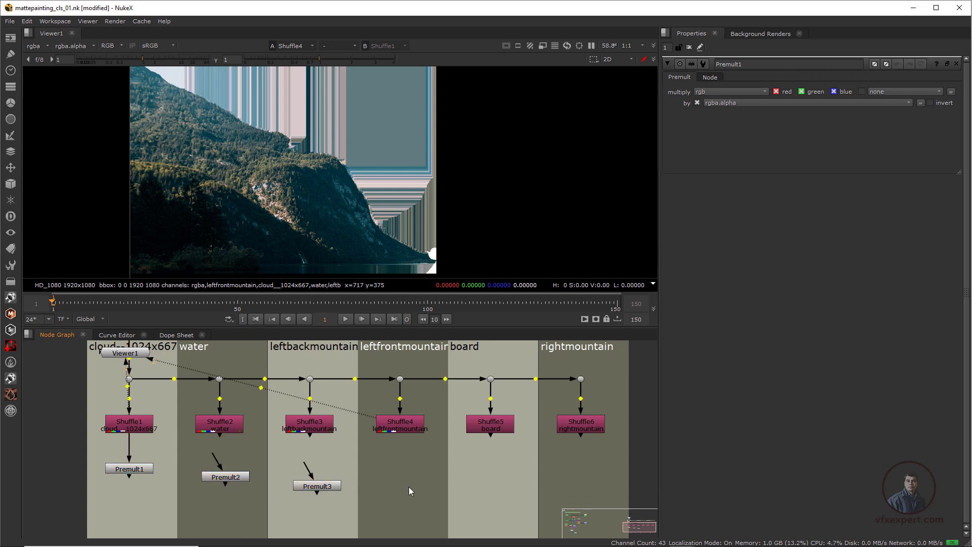
pyautogui.click(495, 474)
pyautogui.hotkey('ctrl', 'v')
pyautogui.click(571, 474)
pyautogui.hotkey('ctrl', 'v')
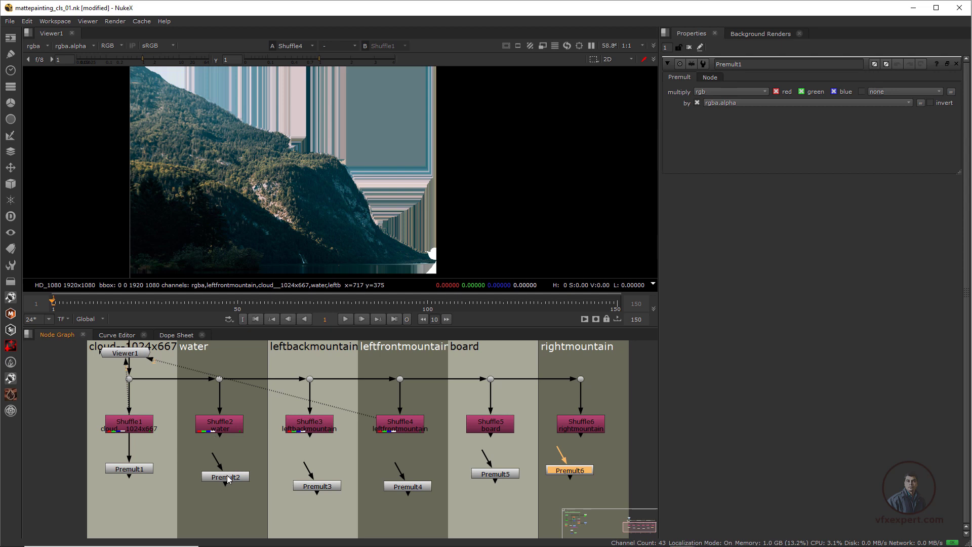
# Step: Connect each copied Premult node to the Shuffle node above it, from water to rightmountain, and align the copies in their branches
pyautogui.moveTo(227, 475); pyautogui.dragTo(219, 470)
pyautogui.moveTo(306, 466); pyautogui.dragTo(309, 426)
pyautogui.moveTo(319, 485); pyautogui.dragTo(311, 464)
pyautogui.moveTo(397, 466); pyautogui.dragTo(399, 427)
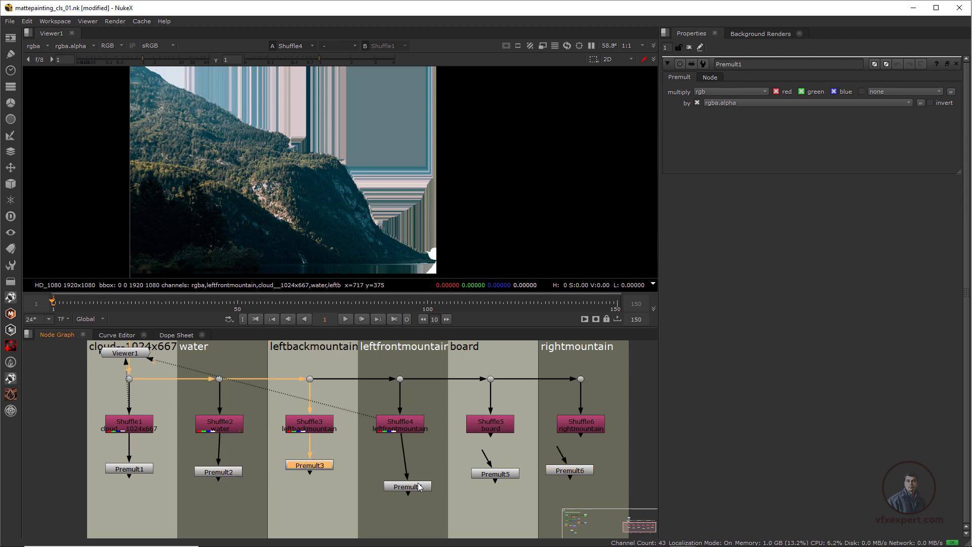
pyautogui.moveTo(418, 483); pyautogui.dragTo(410, 467)
pyautogui.moveTo(484, 453); pyautogui.dragTo(490, 426)
pyautogui.moveTo(496, 474); pyautogui.dragTo(496, 472)
pyautogui.moveTo(559, 450); pyautogui.dragTo(580, 427)
pyautogui.moveTo(570, 470); pyautogui.dragTo(580, 472)
# Step: Show the Premult4 output in the viewer and check the cut-out edges of the leftfrontmountain layer
pyautogui.click(416, 473)
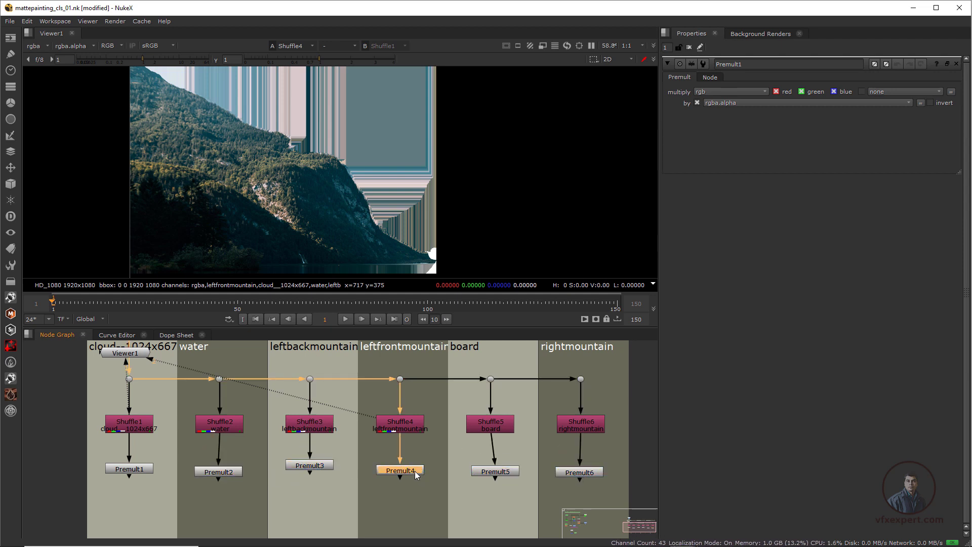
pyautogui.press('1')
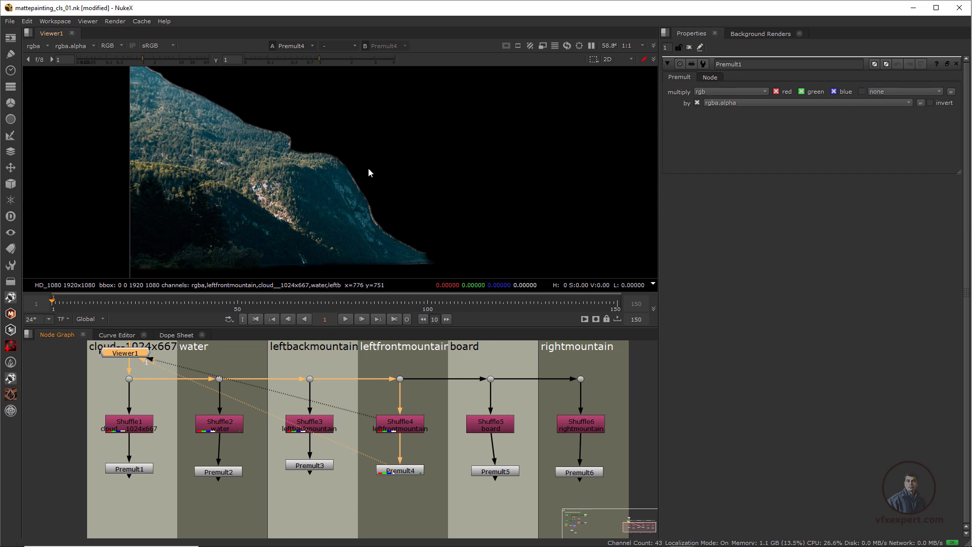
pyautogui.scroll(-2, 329, 193)
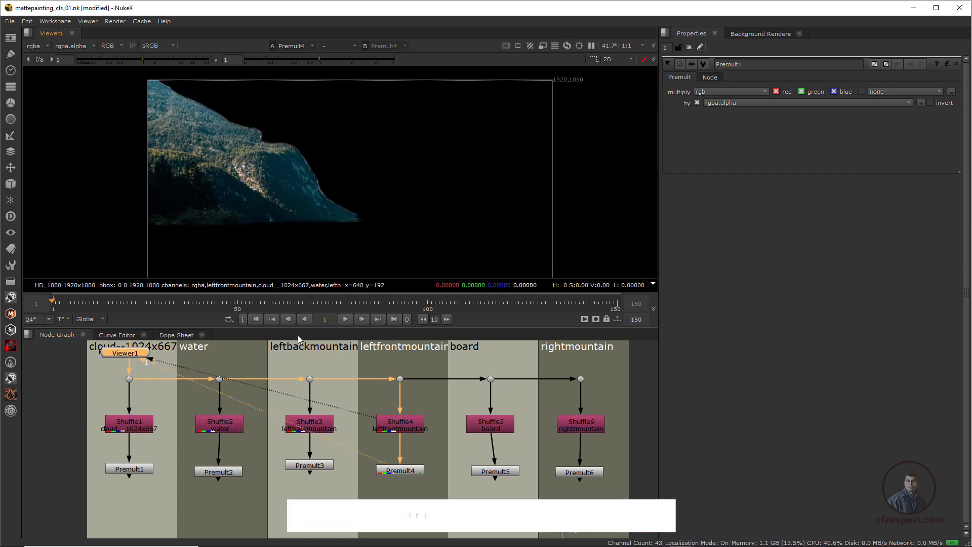
pyautogui.scroll(-3, 339, 440)
pyautogui.scroll(1, 184, 418)
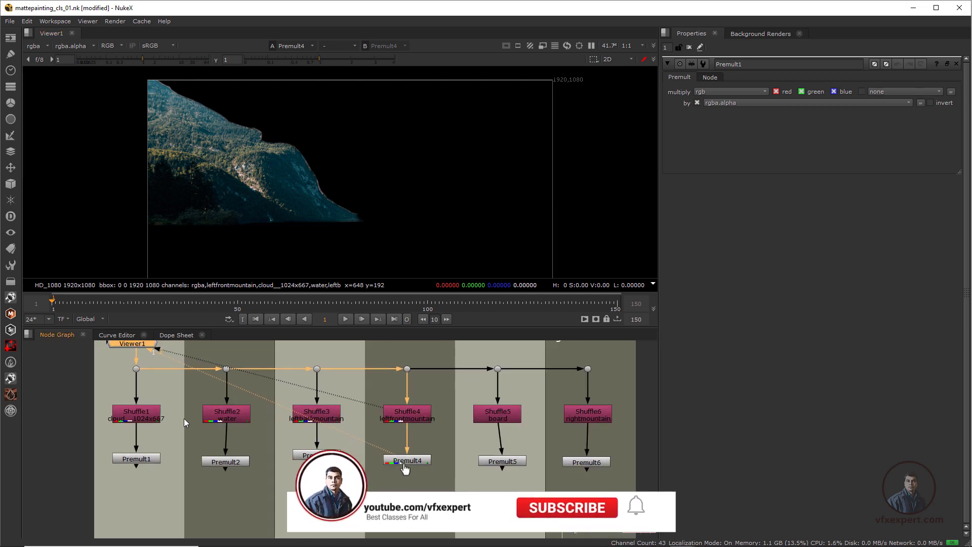
pyautogui.click(225, 461)
pyautogui.scroll(-2, 229, 457)
pyautogui.scroll(-1, 344, 435)
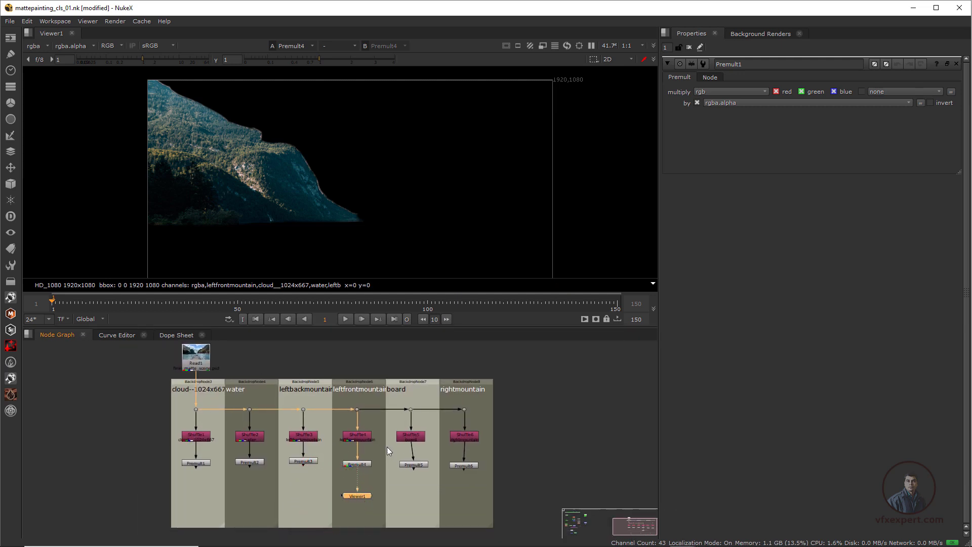
pyautogui.scroll(1, 313, 218)
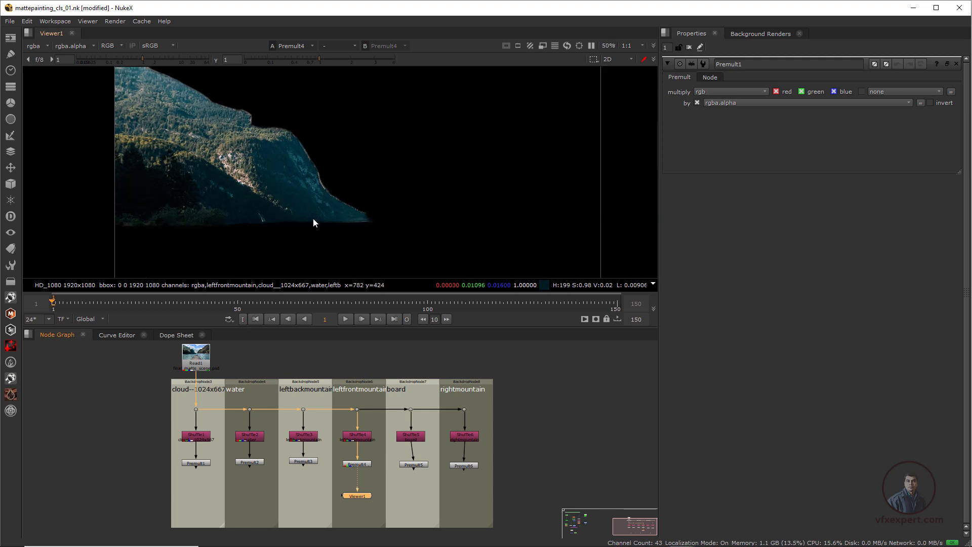
# Step: Save the current comp
pyautogui.click(10, 21)
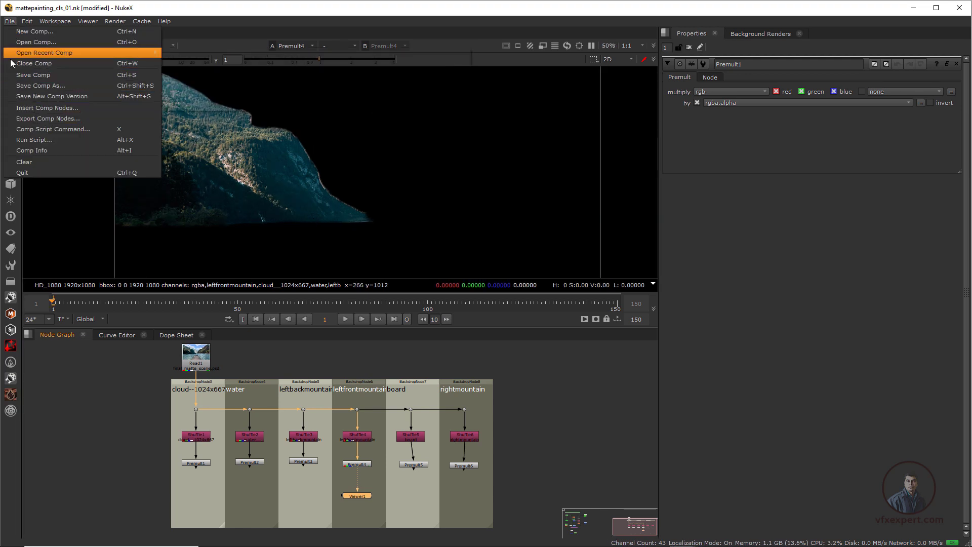
pyautogui.click(26, 75)
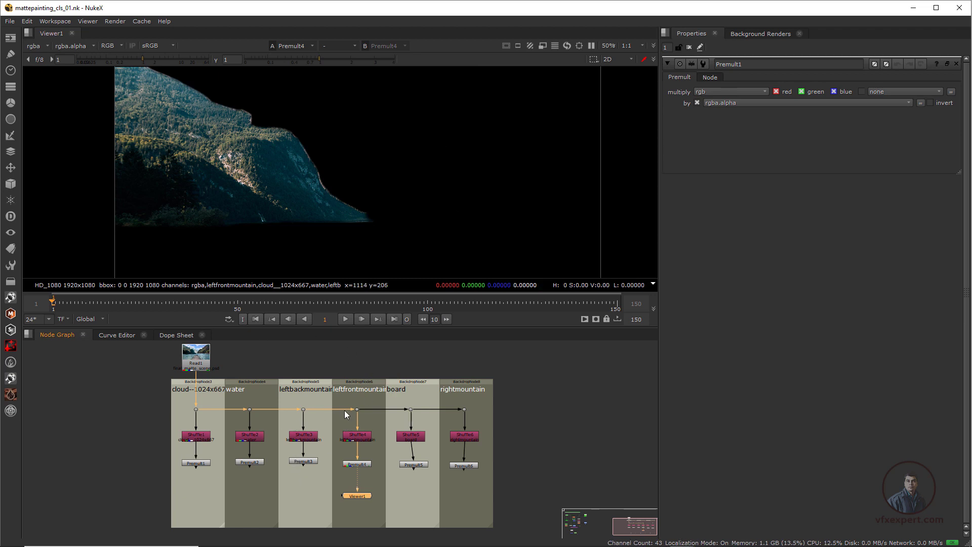
# Step: Add a Scene, a Camera and a Card node beneath the layer branches in the node graph
pyautogui.scroll(5, 354, 443)
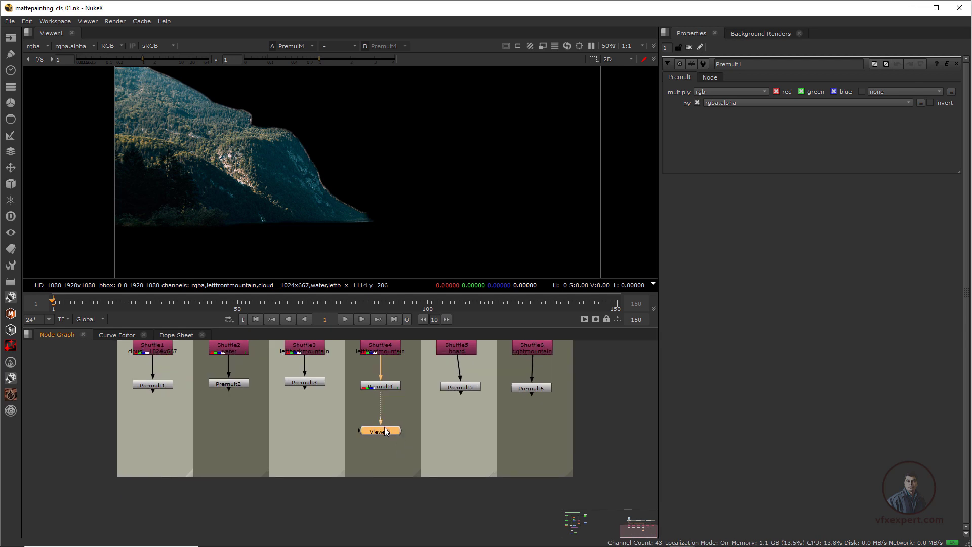
pyautogui.click(10, 185)
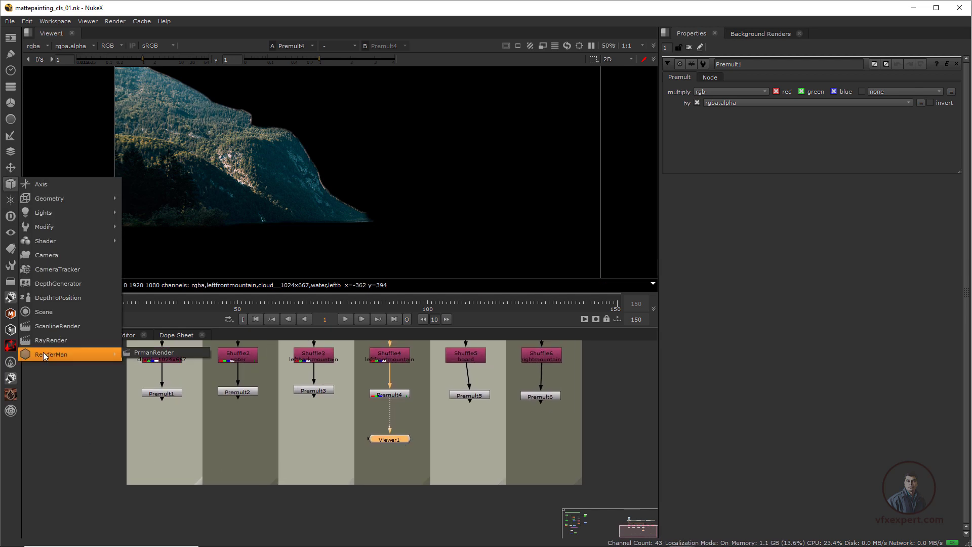
pyautogui.click(44, 311)
pyautogui.click(10, 184)
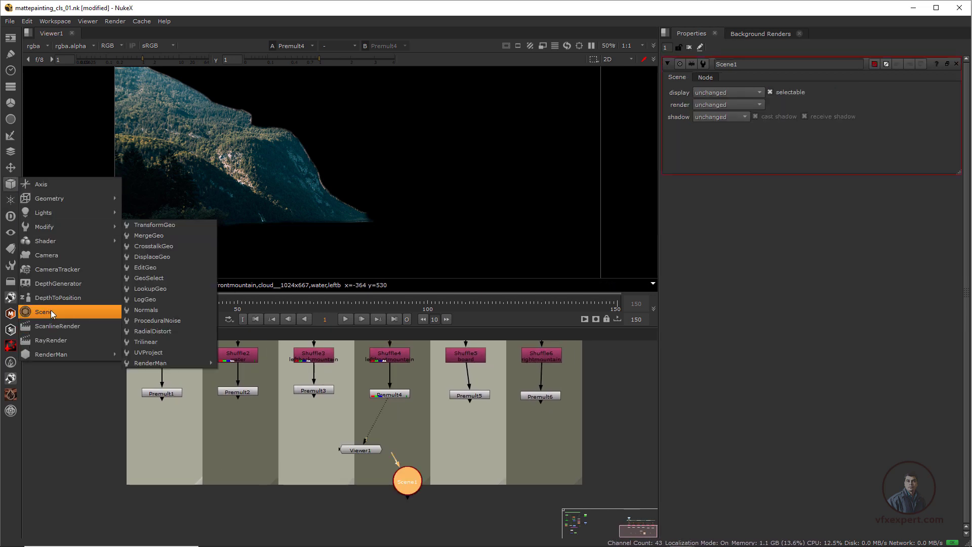
pyautogui.click(53, 259)
pyautogui.moveTo(426, 484); pyautogui.dragTo(439, 525)
pyautogui.click(10, 184)
pyautogui.click(165, 208)
pyautogui.scroll(3, 440, 525)
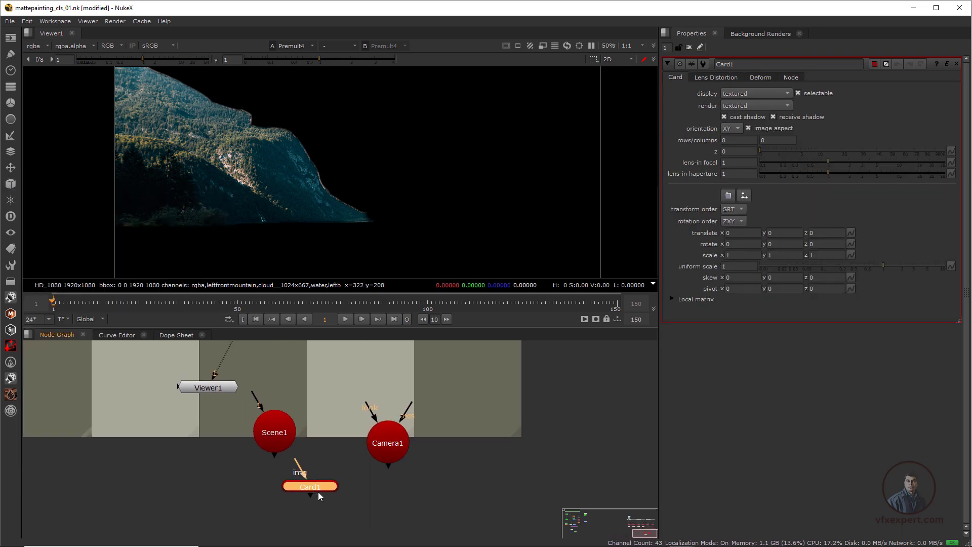
# Step: Connect Card1 and Camera1 to Scene1, placing both nodes above it
pyautogui.moveTo(274, 432); pyautogui.dragTo(261, 478)
pyautogui.click(319, 492)
pyautogui.moveTo(319, 492); pyautogui.dragTo(278, 503)
pyautogui.moveTo(387, 467); pyautogui.dragTo(284, 509)
pyautogui.moveTo(388, 443); pyautogui.dragTo(294, 445)
pyautogui.click(296, 513)
# Step: Show the complete matte painting from Read1 in the viewer
pyautogui.scroll(-3, 393, 457)
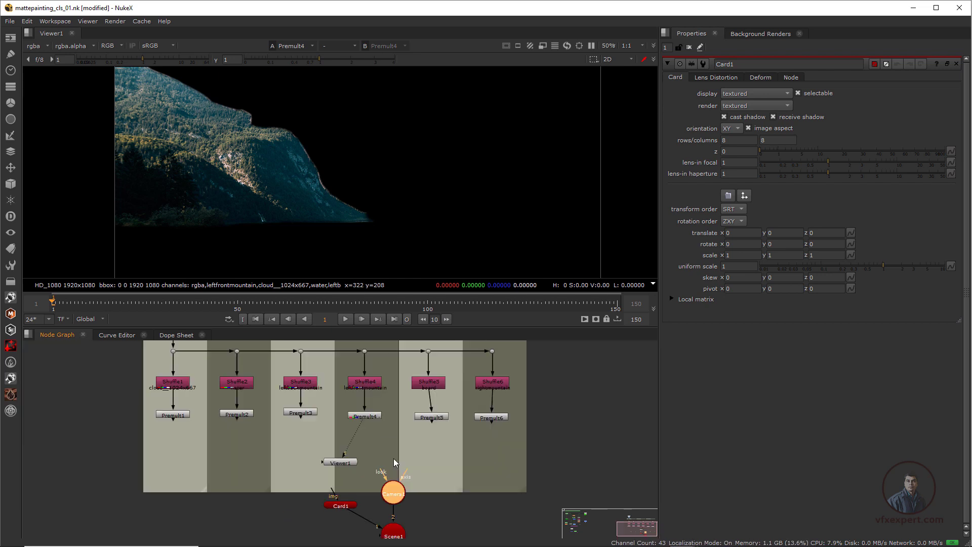
pyautogui.scroll(-2, 393, 457)
pyautogui.moveTo(403, 495); pyautogui.dragTo(403, 466, button='middle')
pyautogui.scroll(3, 403, 465)
pyautogui.scroll(-2, 396, 466)
pyautogui.moveTo(312, 379); pyautogui.dragTo(329, 480, button='middle')
pyautogui.click(221, 373)
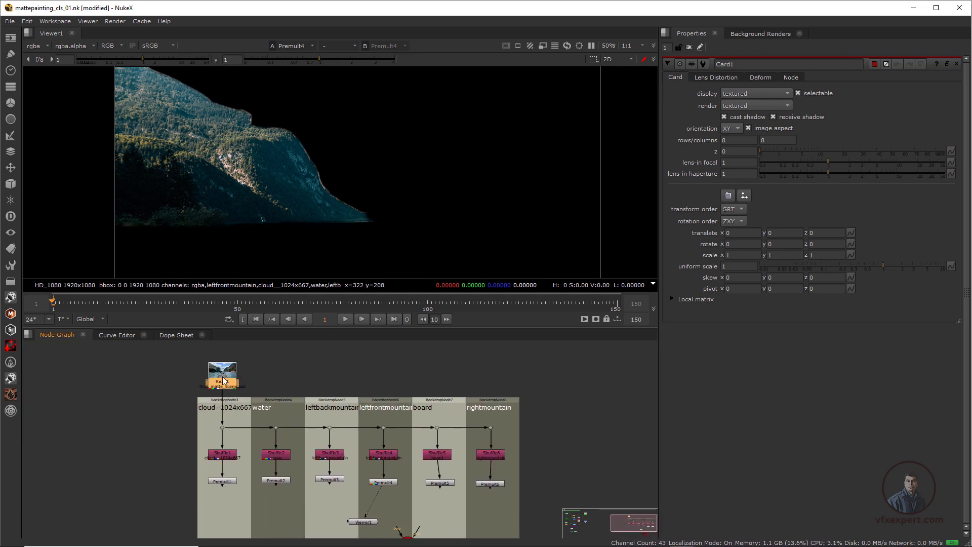
pyautogui.press('1')
pyautogui.scroll(-1, 385, 193)
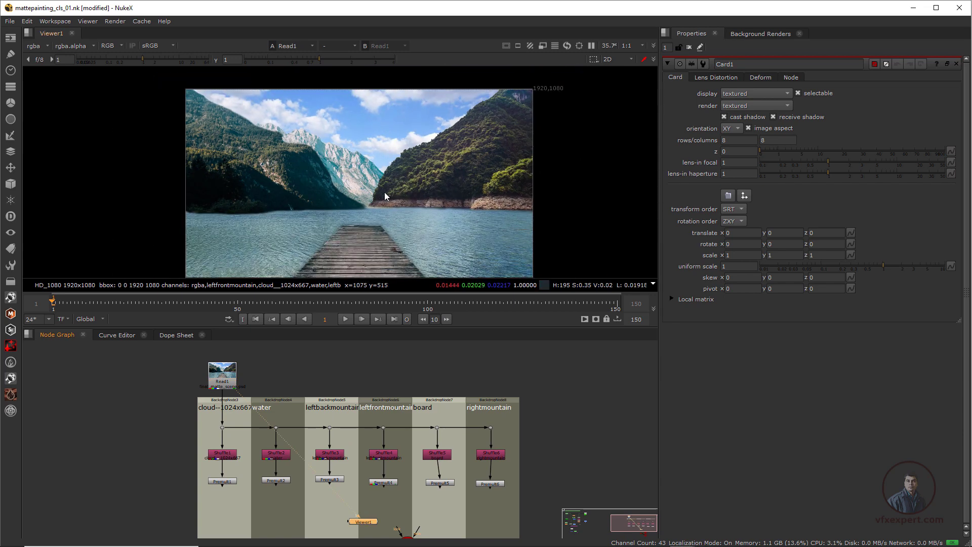
pyautogui.moveTo(391, 203); pyautogui.dragTo(387, 201, button='middle')
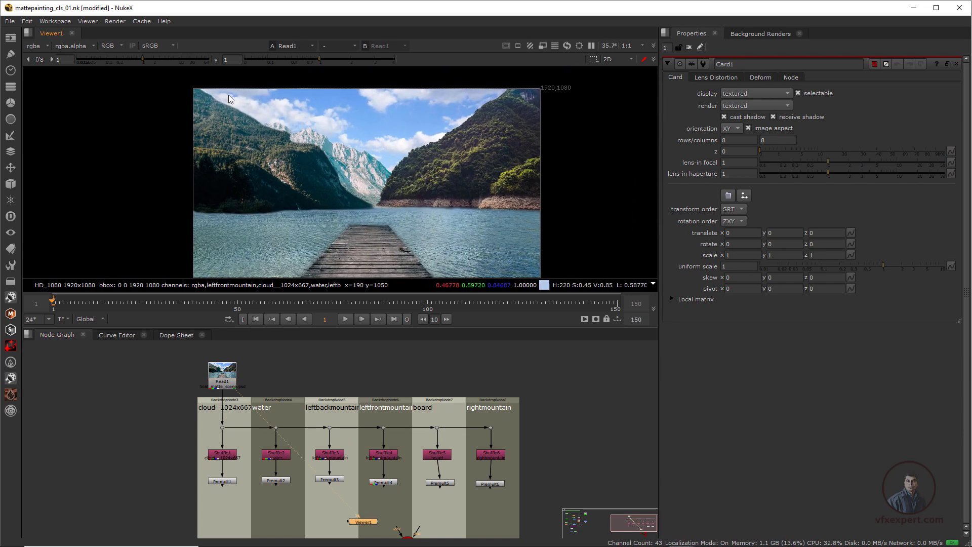
# Step: Examine the pier, water, mountains and sky in the painting, along with the Card, Camera and Scene nodes
pyautogui.moveTo(228, 94); pyautogui.dragTo(490, 259)
pyautogui.scroll(1, 445, 238)
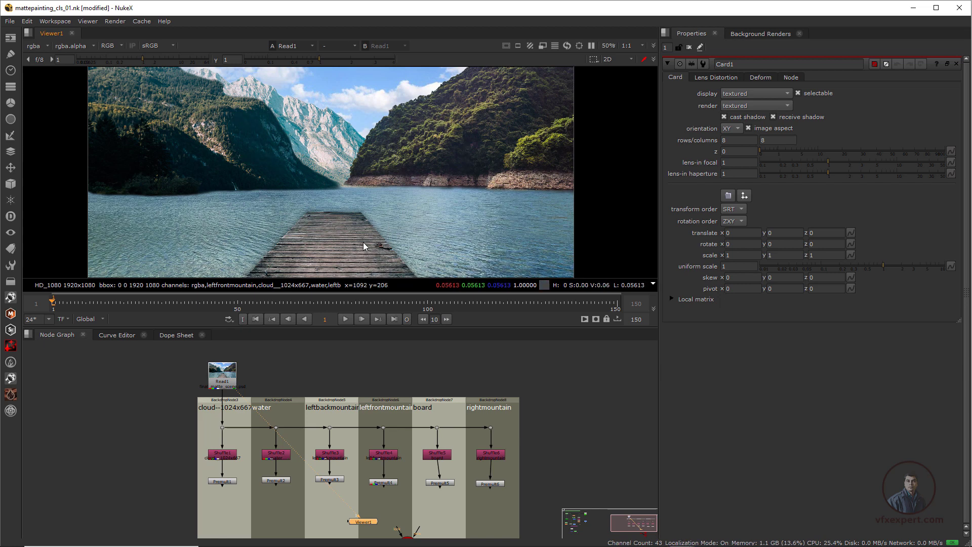
pyautogui.keyDown('ctrl'); pyautogui.keyDown('shift'); pyautogui.moveTo(316, 227); pyautogui.dragTo(351, 257); pyautogui.keyUp('shift'); pyautogui.keyUp('ctrl')
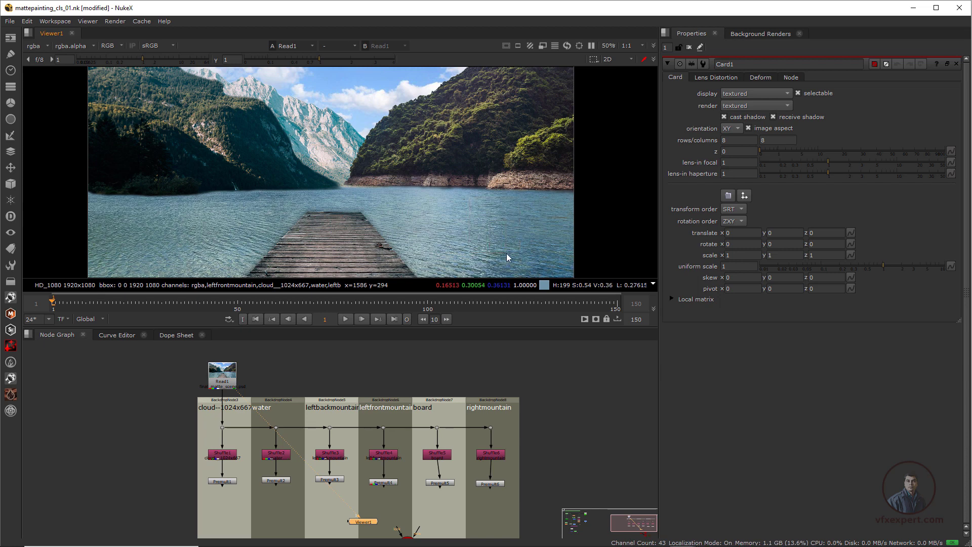
pyautogui.scroll(-1, 507, 253)
pyautogui.moveTo(508, 256); pyautogui.dragTo(493, 232, button='middle')
pyautogui.scroll(1, 493, 232)
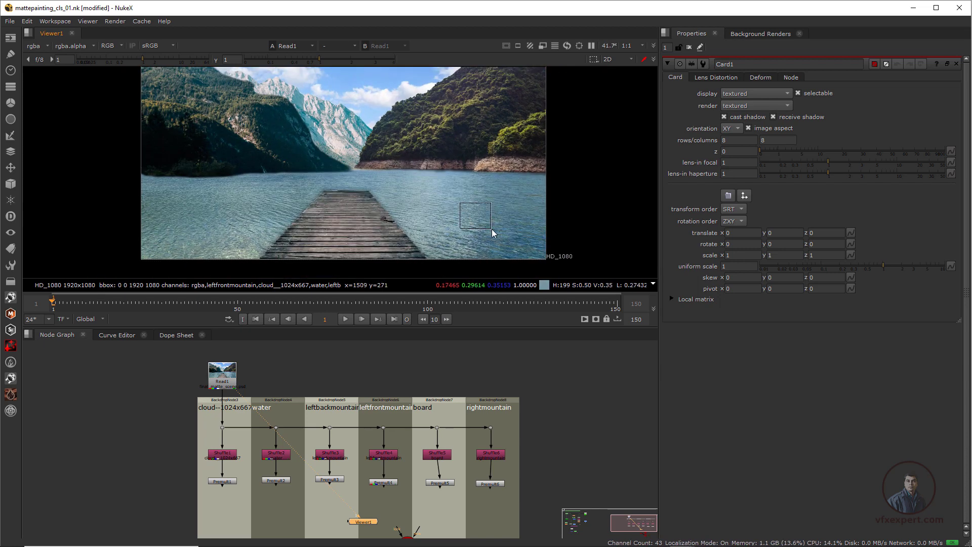
pyautogui.moveTo(448, 456); pyautogui.dragTo(436, 382, button='middle')
pyautogui.scroll(2, 416, 477)
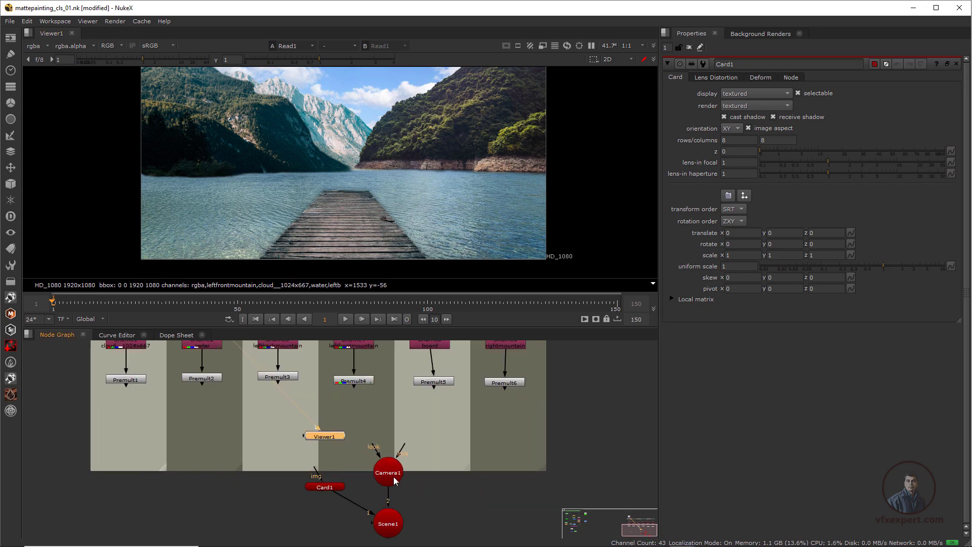
pyautogui.scroll(-1, 420, 180)
pyautogui.moveTo(420, 180); pyautogui.dragTo(458, 214, button='middle')
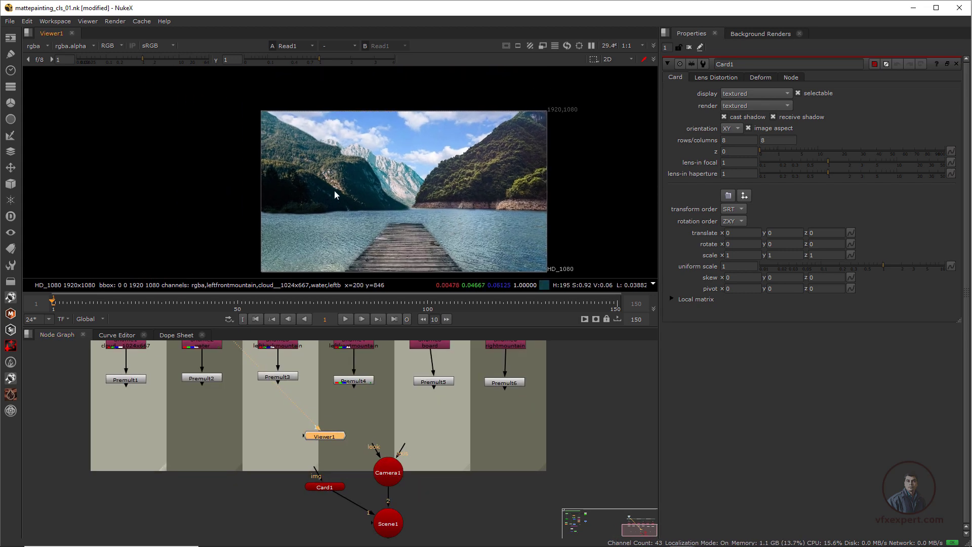
pyautogui.keyDown('ctrl'); pyautogui.keyDown('shift'); pyautogui.moveTo(450, 162); pyautogui.dragTo(498, 204); pyautogui.keyUp('shift'); pyautogui.keyUp('ctrl')
pyautogui.scroll(3, 382, 205)
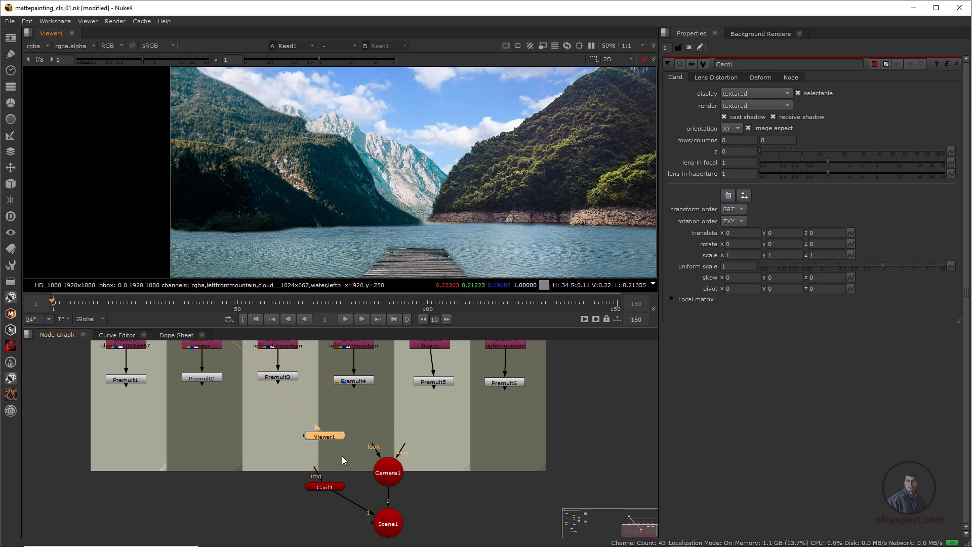
pyautogui.scroll(-2, 355, 455)
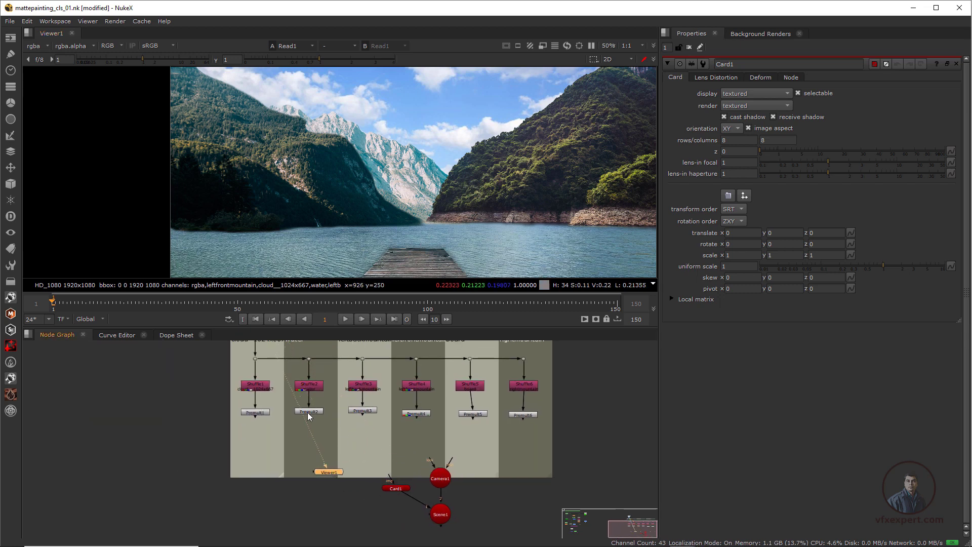
# Step: Show the water layer from Premult2 in the viewer
pyautogui.moveTo(308, 413); pyautogui.dragTo(332, 461, button='middle')
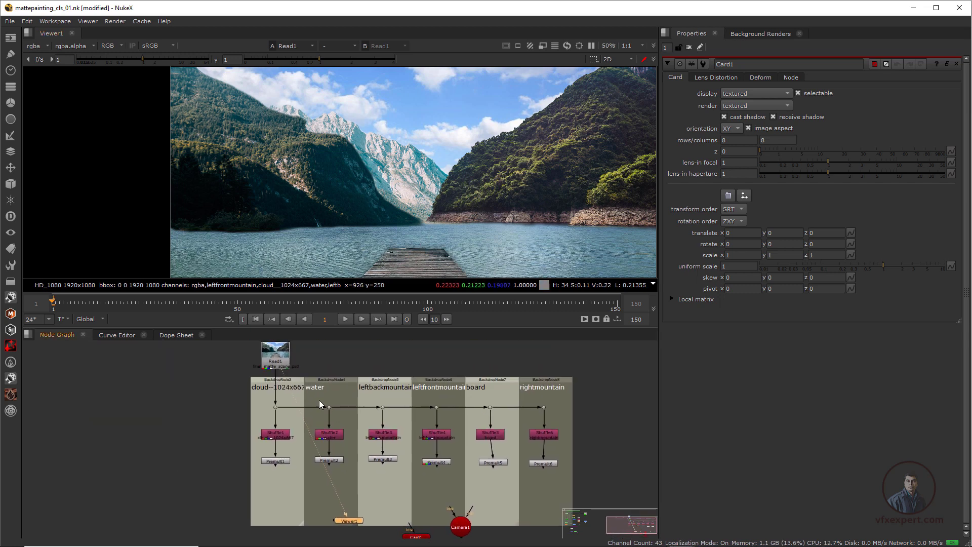
pyautogui.click(330, 460)
pyautogui.press('1')
pyautogui.scroll(1, 492, 517)
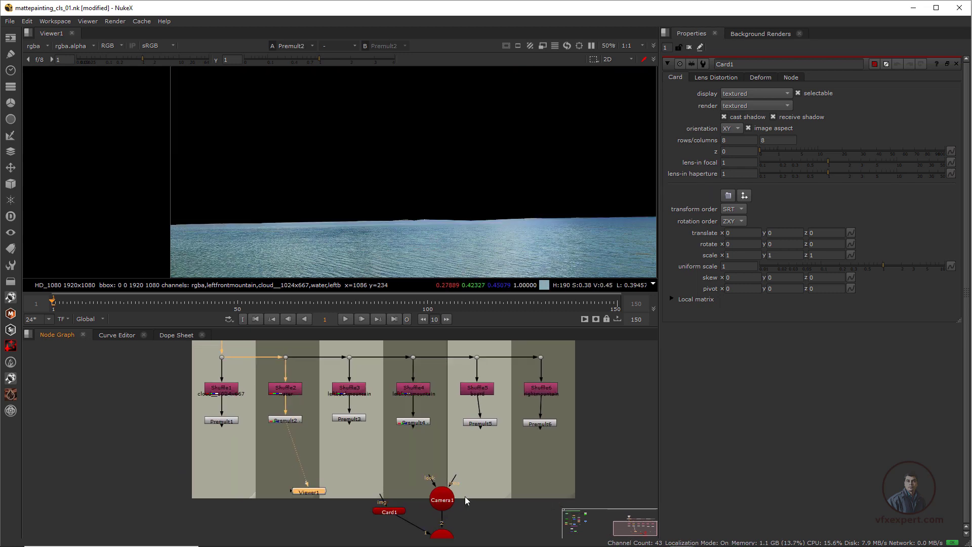
# Step: Move Card1 down in the node graph so that it sits level with Scene1
pyautogui.scroll(1, 465, 500)
pyautogui.click(362, 524)
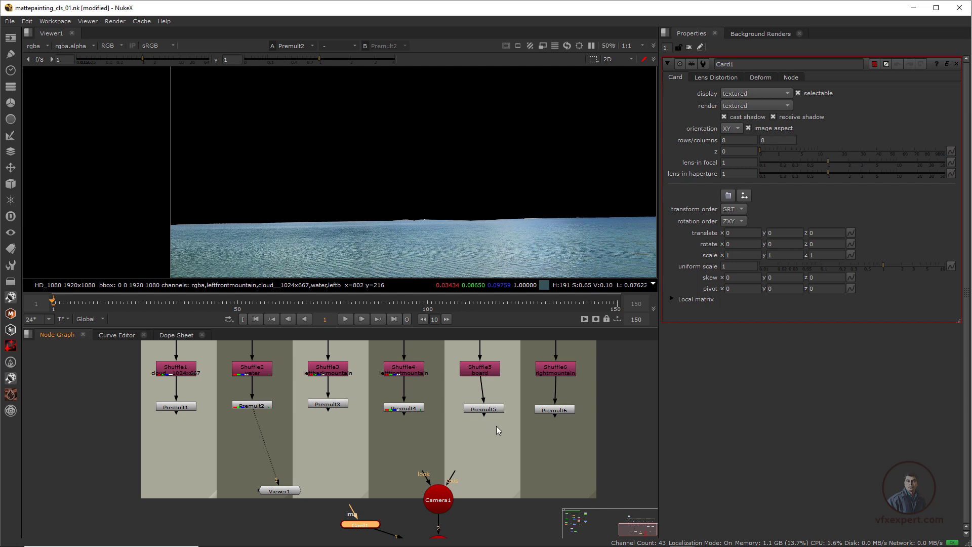
pyautogui.moveTo(473, 481); pyautogui.dragTo(469, 427, button='middle')
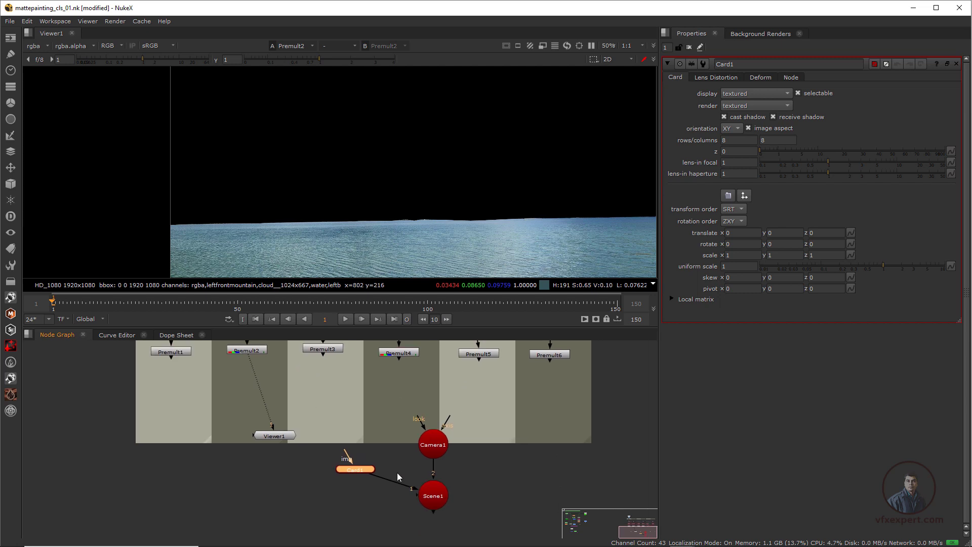
pyautogui.moveTo(361, 470); pyautogui.dragTo(361, 495)
pyautogui.click(386, 461)
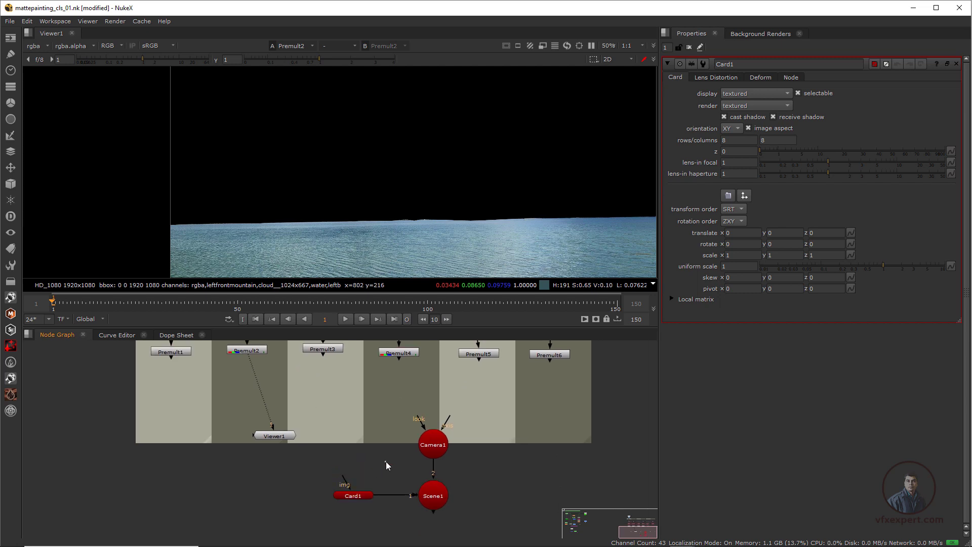
# Step: Add a Project3D node, feed its output into Card1's img input and connect its cam input to Camera1
pyautogui.scroll(-1, 361, 482)
pyautogui.moveTo(296, 458); pyautogui.dragTo(338, 483, button='middle')
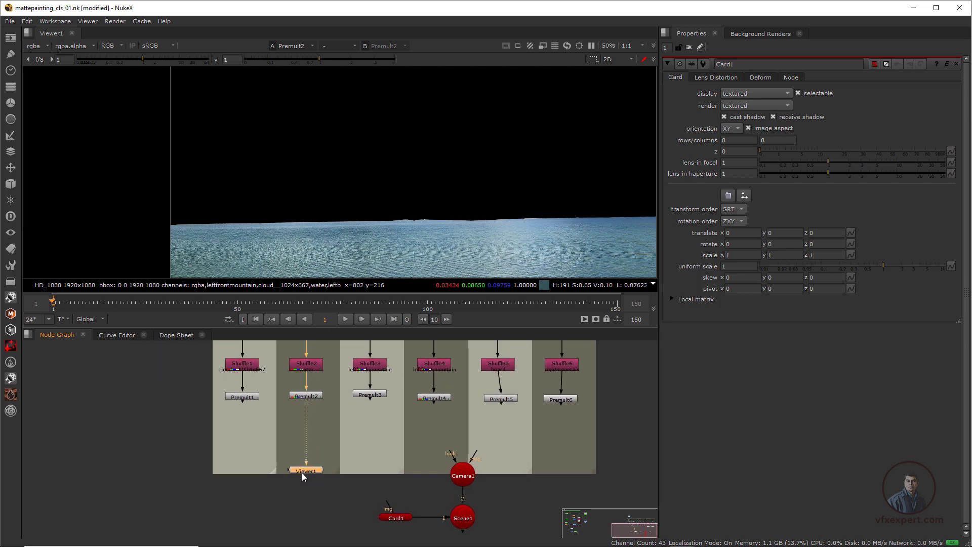
pyautogui.moveTo(304, 482); pyautogui.dragTo(309, 469, button='middle')
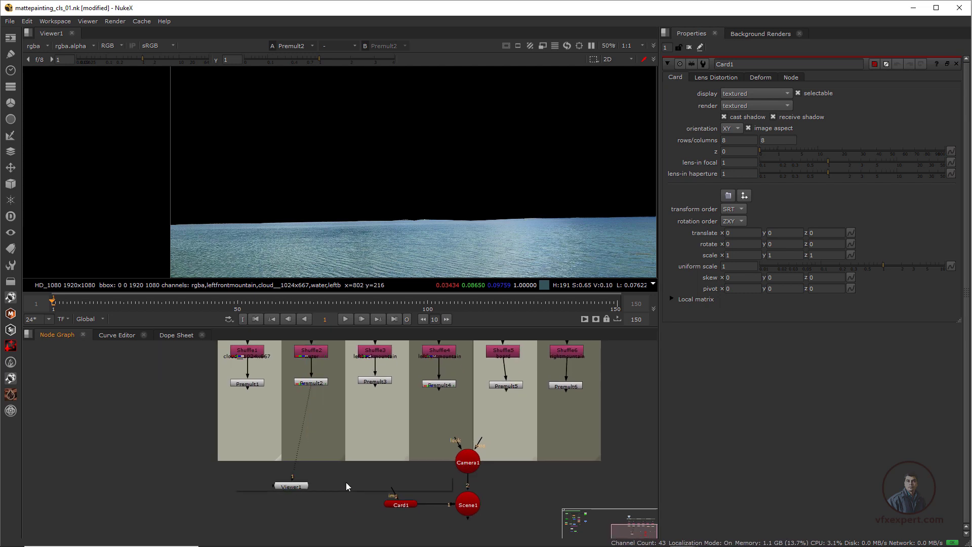
pyautogui.press('Tab')
pyautogui.write('proj')
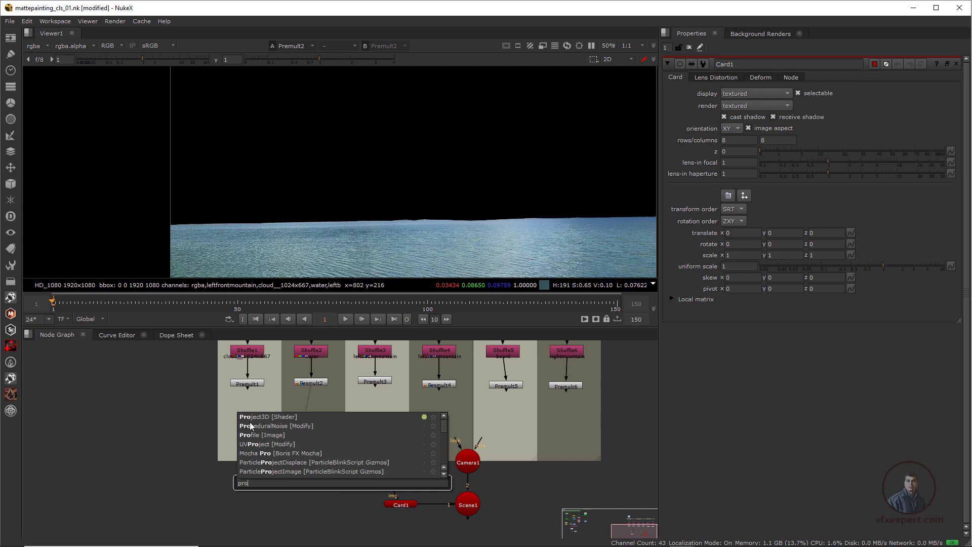
pyautogui.click(254, 420)
pyautogui.scroll(3, 357, 500)
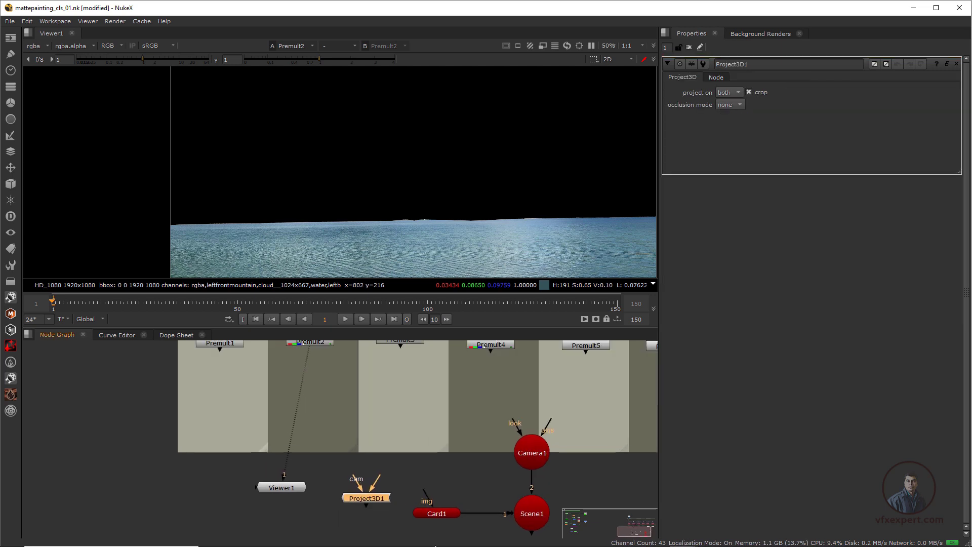
pyautogui.moveTo(425, 507); pyautogui.dragTo(394, 478, button='middle')
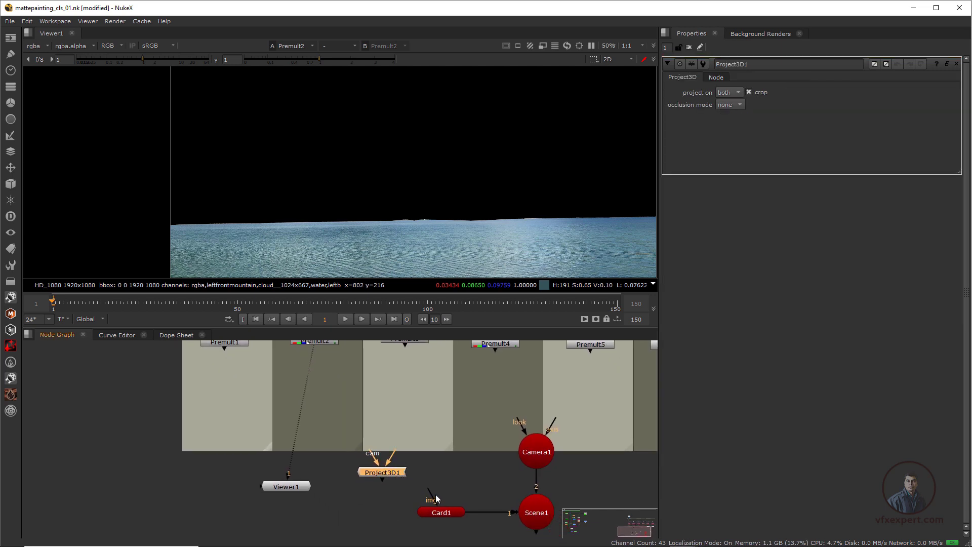
pyautogui.moveTo(396, 479); pyautogui.dragTo(488, 418)
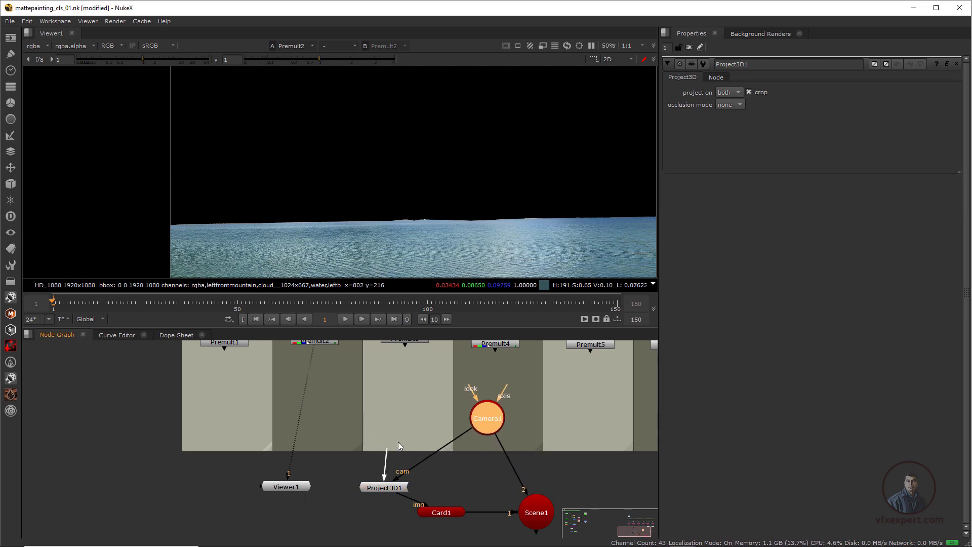
# Step: Connect Premult2 of the water branch to the image input of Project3D1
pyautogui.scroll(-3, 378, 433)
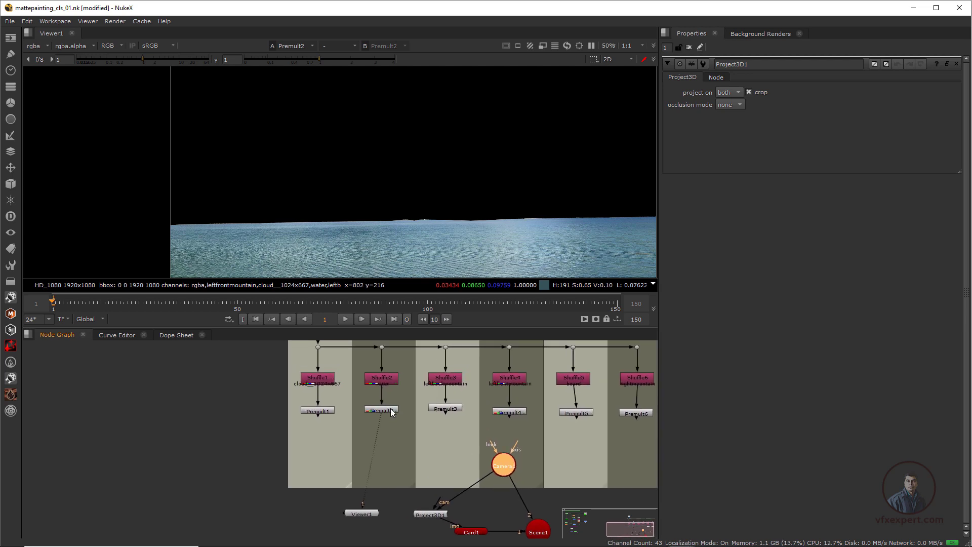
pyautogui.click(384, 409)
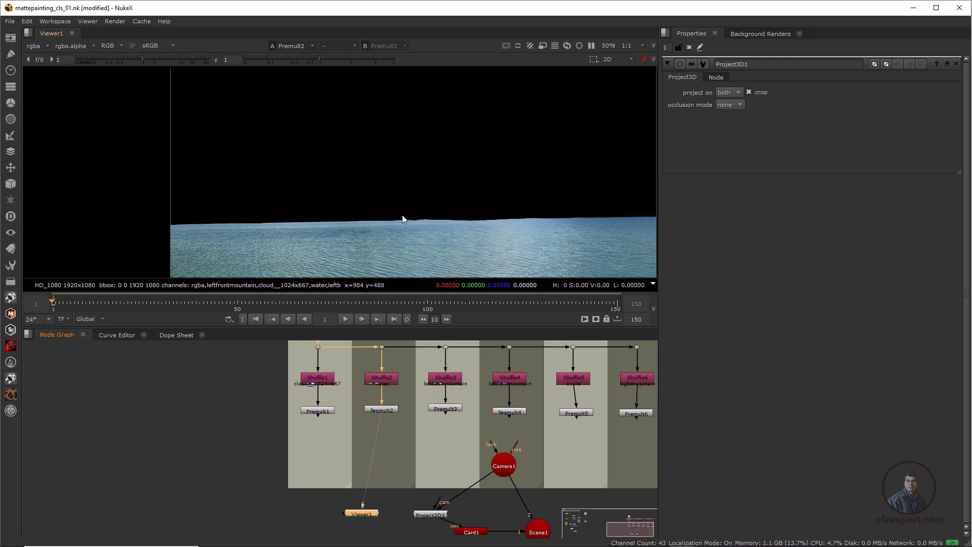
pyautogui.scroll(3, 411, 488)
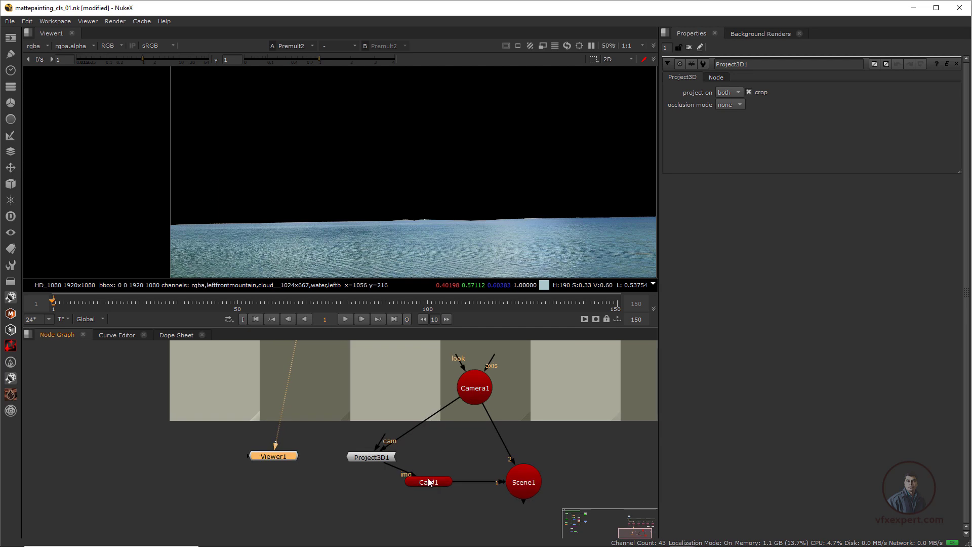
pyautogui.scroll(-4, 425, 483)
pyautogui.moveTo(414, 497); pyautogui.dragTo(360, 411)
pyautogui.moveTo(400, 442); pyautogui.dragTo(355, 410, button='middle')
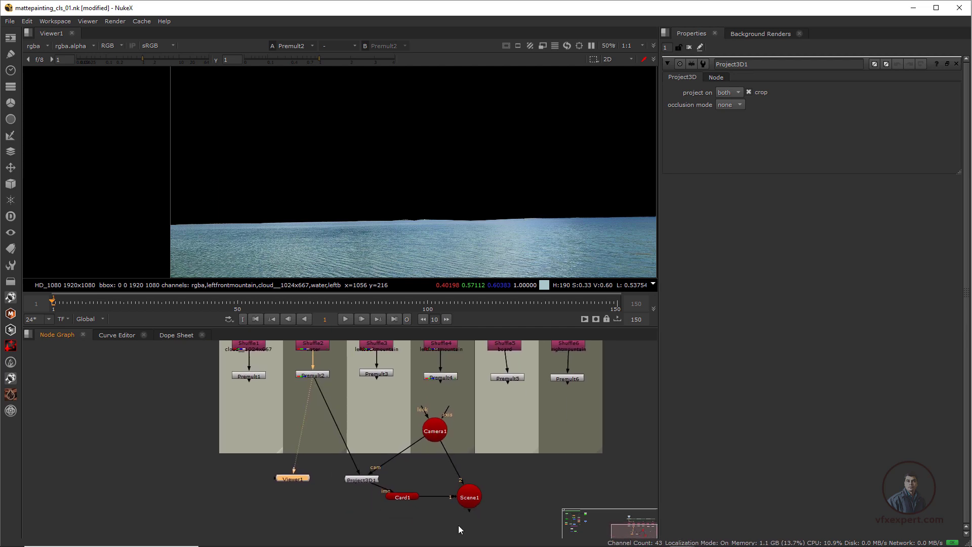
# Step: Move Card1 closer beneath Project3D1 and display Scene1 in the 3D viewer
pyautogui.moveTo(467, 498); pyautogui.dragTo(382, 505)
pyautogui.click(461, 498)
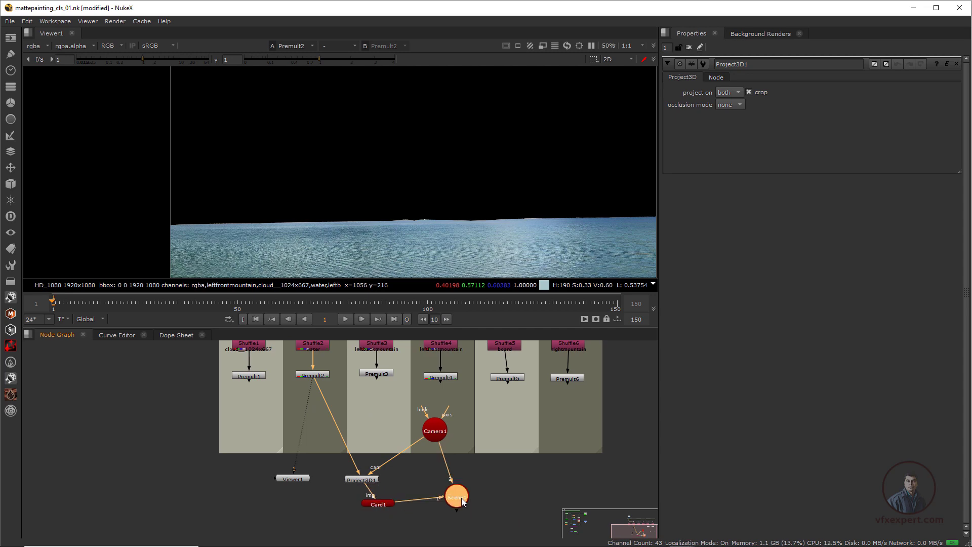
pyautogui.press('1')
pyautogui.scroll(3, 367, 184)
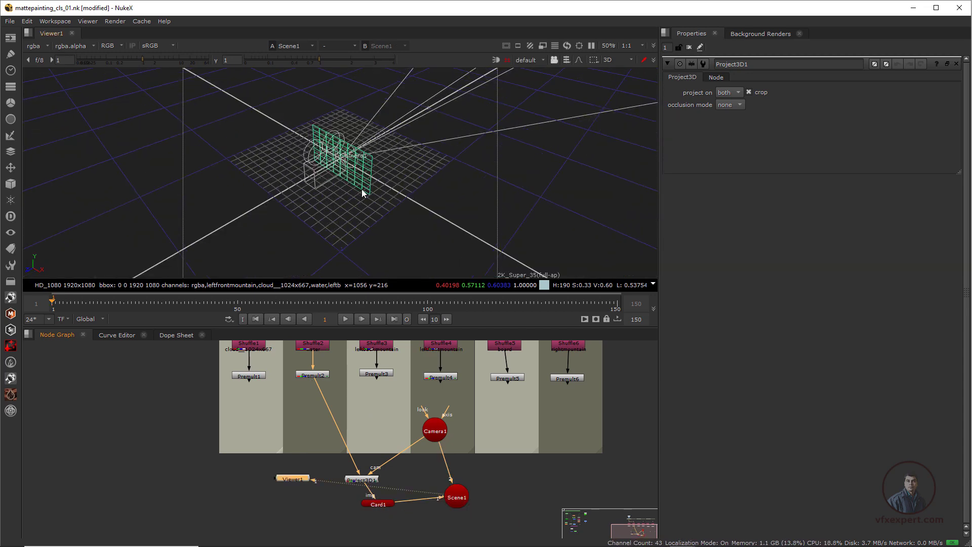
pyautogui.keyDown('ctrl'); pyautogui.moveTo(359, 195); pyautogui.dragTo(430, 190); pyautogui.keyUp('ctrl')
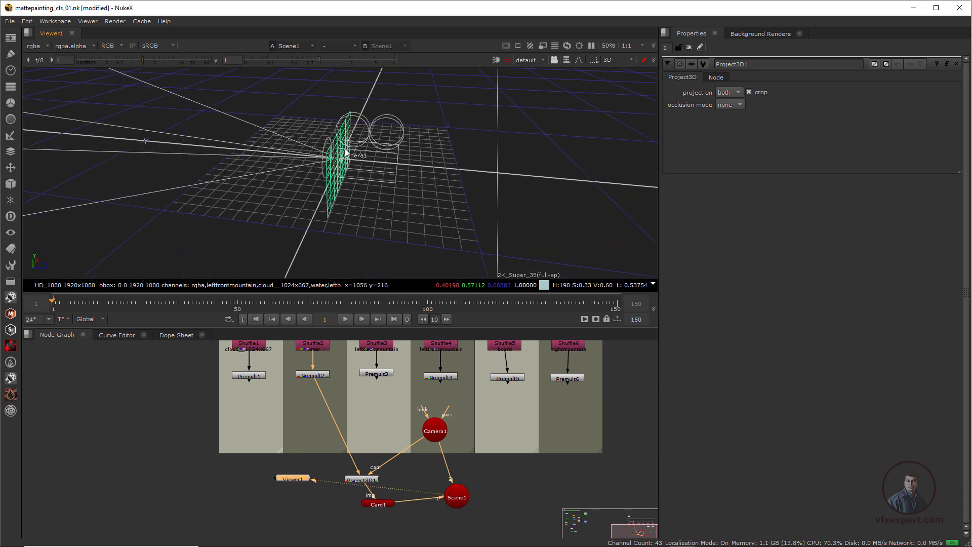
pyautogui.scroll(1, 345, 148)
pyautogui.scroll(1, 437, 462)
# Step: Move Viewer1 beneath Scene1 in the node graph
pyautogui.moveTo(436, 461); pyautogui.dragTo(399, 468, button='middle')
pyautogui.keyDown('ctrl'); pyautogui.moveTo(375, 210); pyautogui.dragTo(369, 180); pyautogui.keyUp('ctrl')
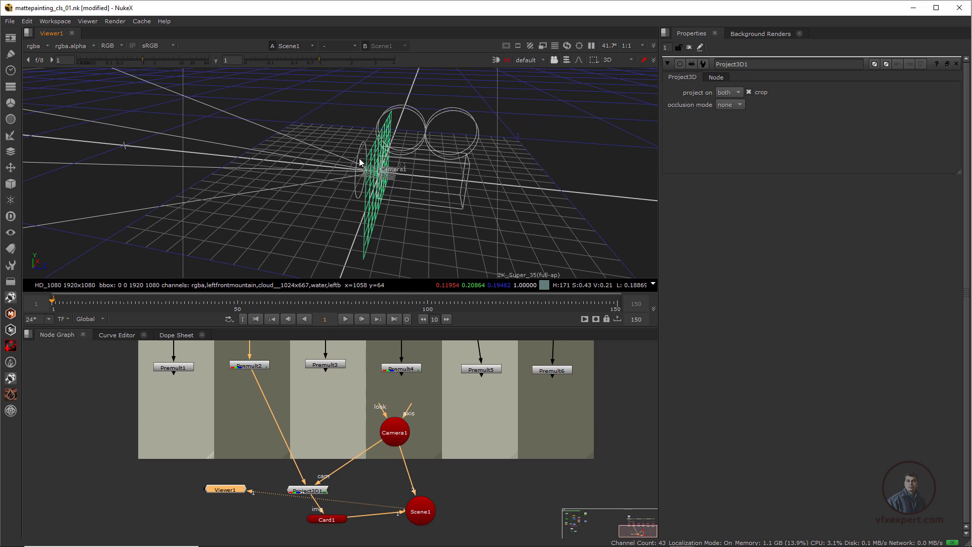
pyautogui.moveTo(385, 228); pyautogui.dragTo(406, 233, button='middle')
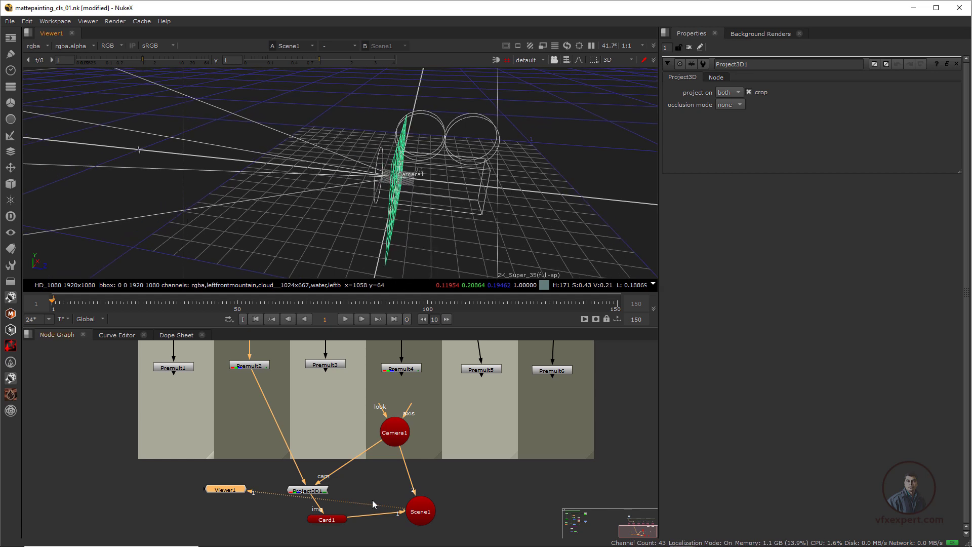
pyautogui.moveTo(369, 500); pyautogui.dragTo(373, 475, button='middle')
pyautogui.moveTo(234, 465); pyautogui.dragTo(459, 530)
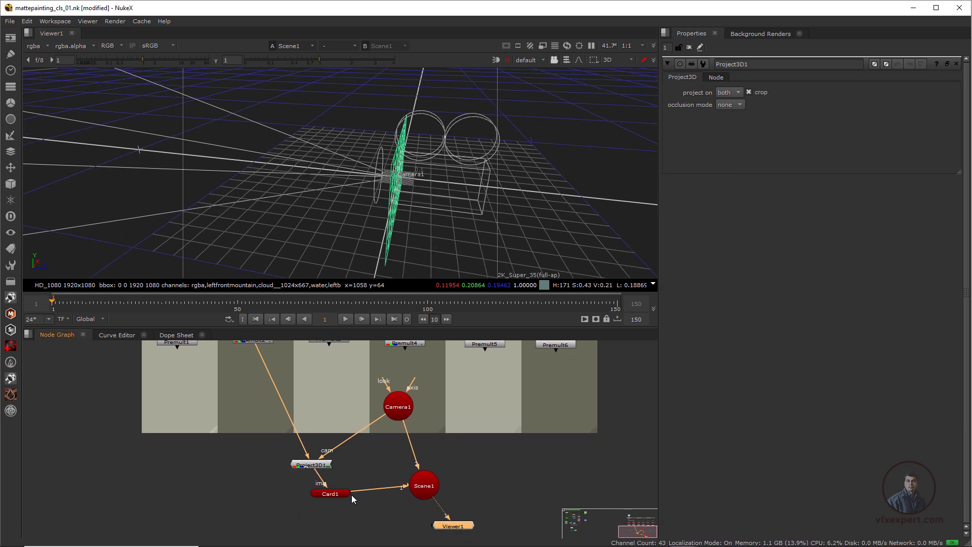
# Step: Set Card1's orientation to ZX and shift the card to -0.215 in z
pyautogui.click(342, 493)
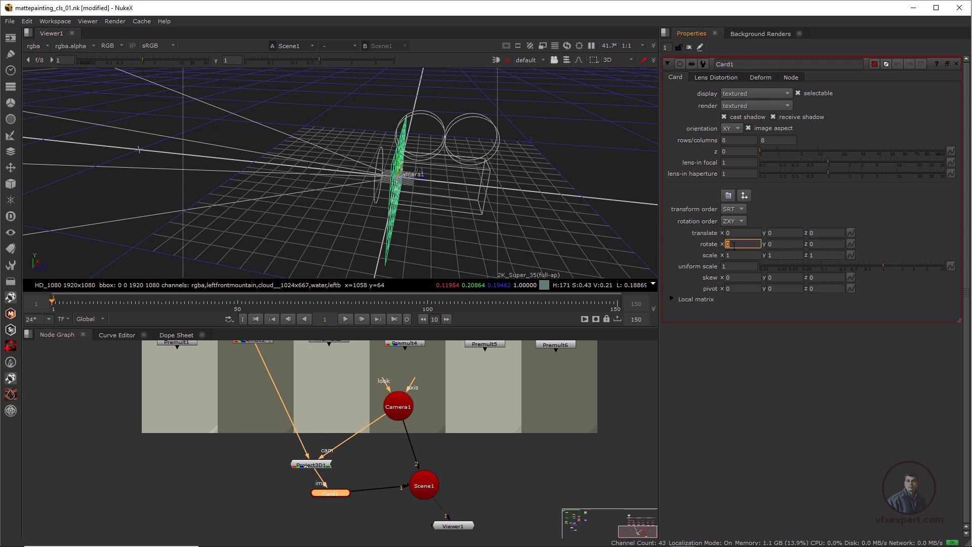
pyautogui.click(730, 129)
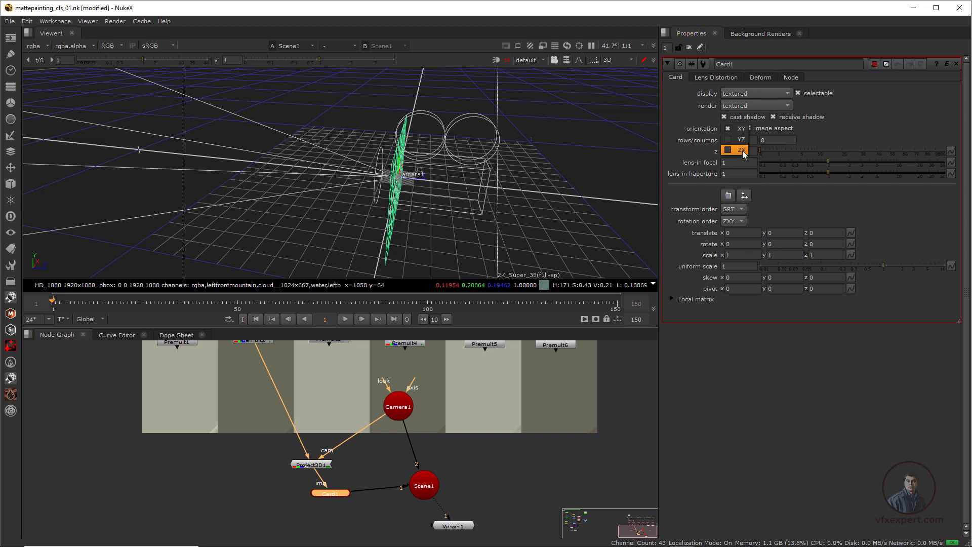
pyautogui.click(742, 150)
pyautogui.keyDown('ctrl'); pyautogui.moveTo(419, 197); pyautogui.dragTo(376, 189); pyautogui.keyUp('ctrl')
pyautogui.keyDown('ctrl'); pyautogui.moveTo(462, 214); pyautogui.dragTo(471, 206); pyautogui.keyUp('ctrl')
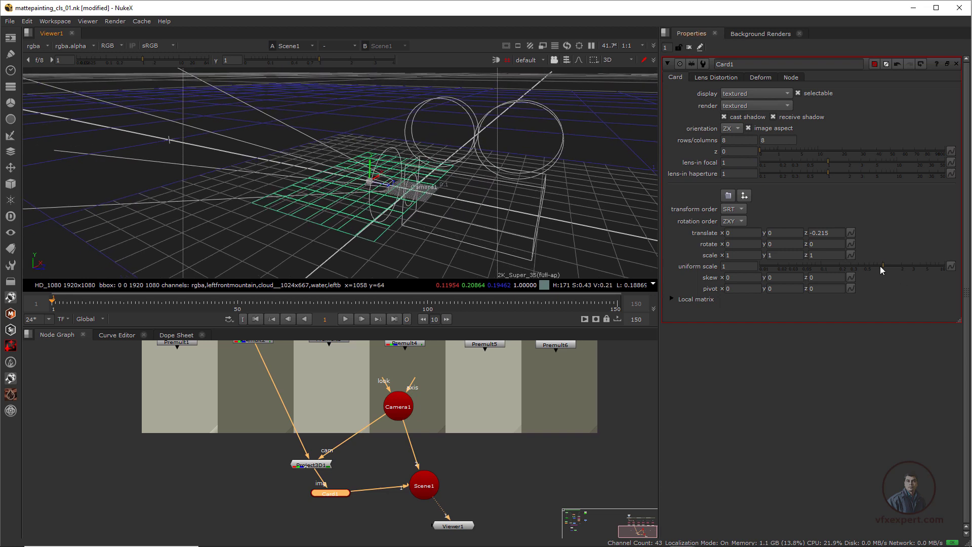
# Step: Set Card1's uniform scale to 2 and its z scale to 3
pyautogui.moveTo(887, 270); pyautogui.dragTo(889, 265)
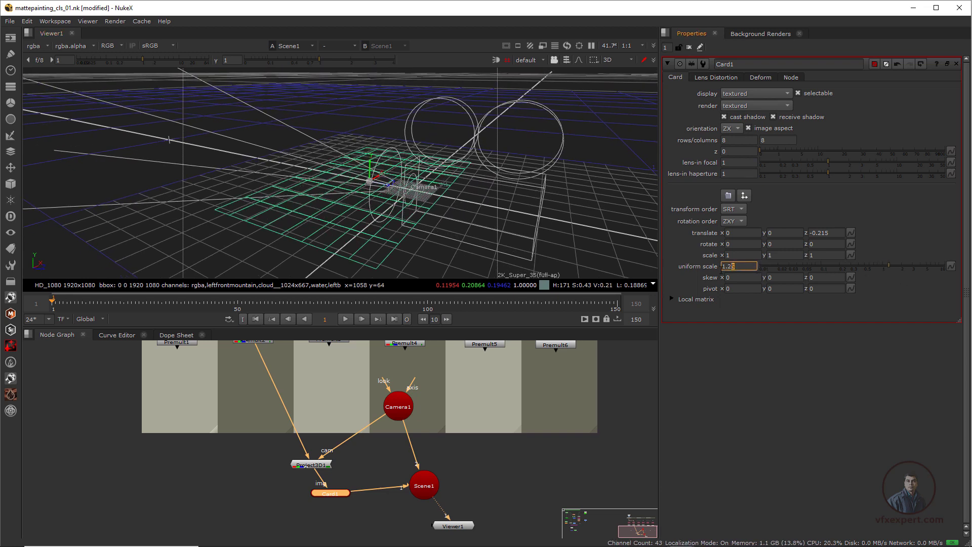
pyautogui.write('2')
pyautogui.scroll(-3, 581, 200)
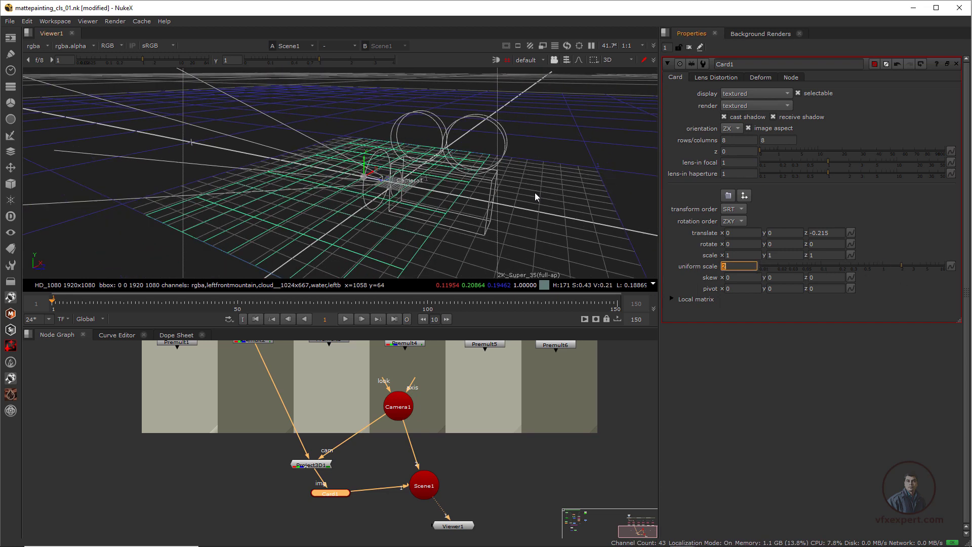
pyautogui.keyDown('ctrl'); pyautogui.moveTo(536, 196); pyautogui.dragTo(588, 243); pyautogui.keyUp('ctrl')
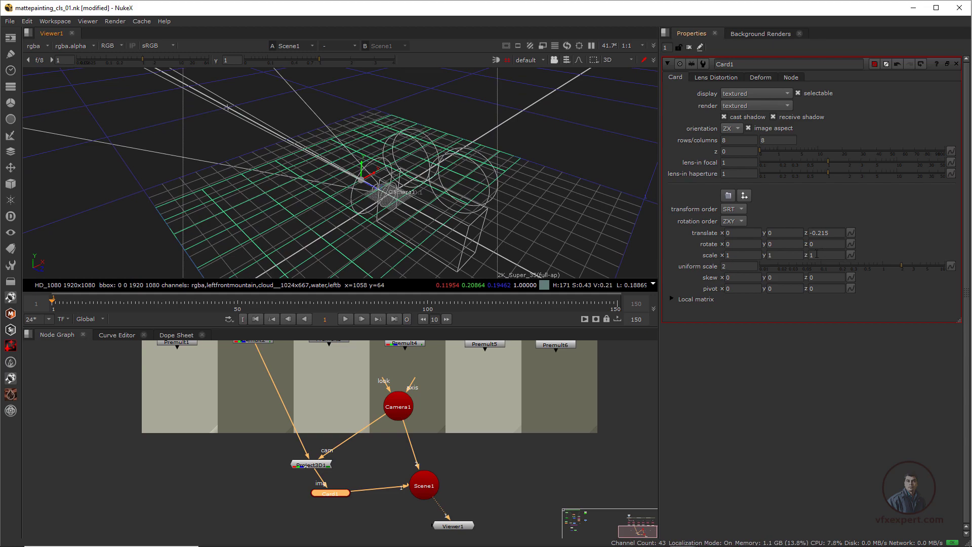
pyautogui.write('3')
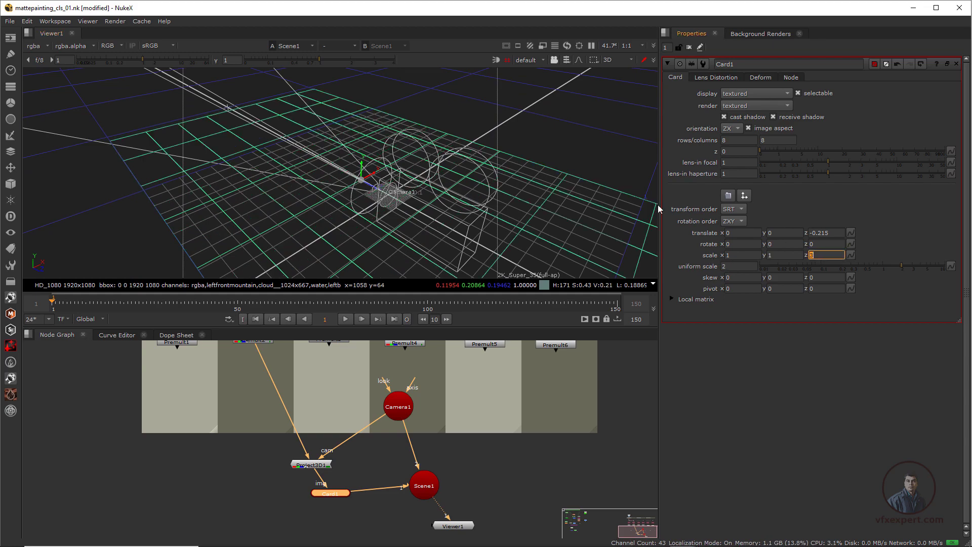
pyautogui.scroll(-2, 496, 217)
pyautogui.keyDown('ctrl'); pyautogui.moveTo(355, 225); pyautogui.dragTo(413, 200); pyautogui.keyUp('ctrl')
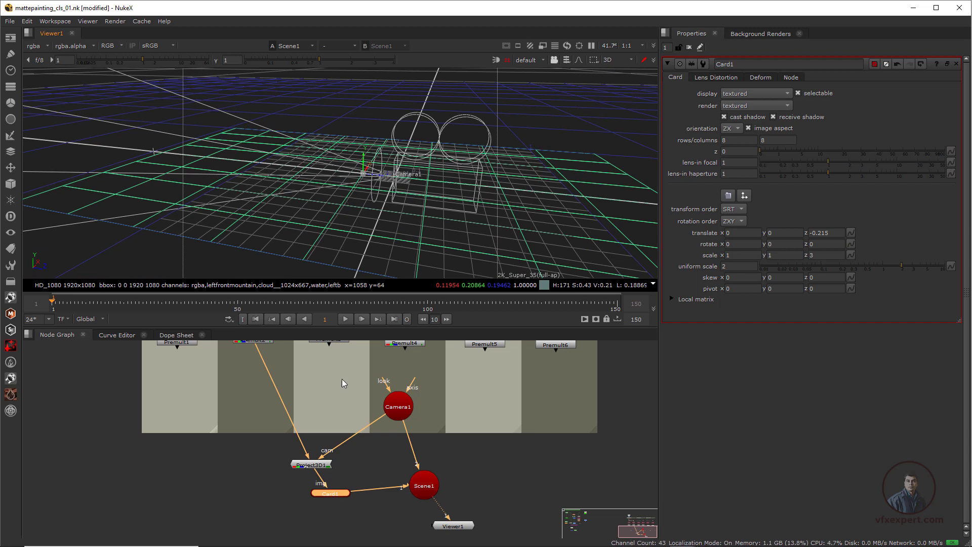
# Step: Nudge Camera1 closer to Project3D1 and place Card1 directly beneath Project3D1 in the node graph
pyautogui.scroll(-2, 353, 428)
pyautogui.moveTo(354, 428); pyautogui.dragTo(372, 465, button='middle')
pyautogui.scroll(2, 393, 470)
pyautogui.moveTo(408, 442); pyautogui.dragTo(392, 434)
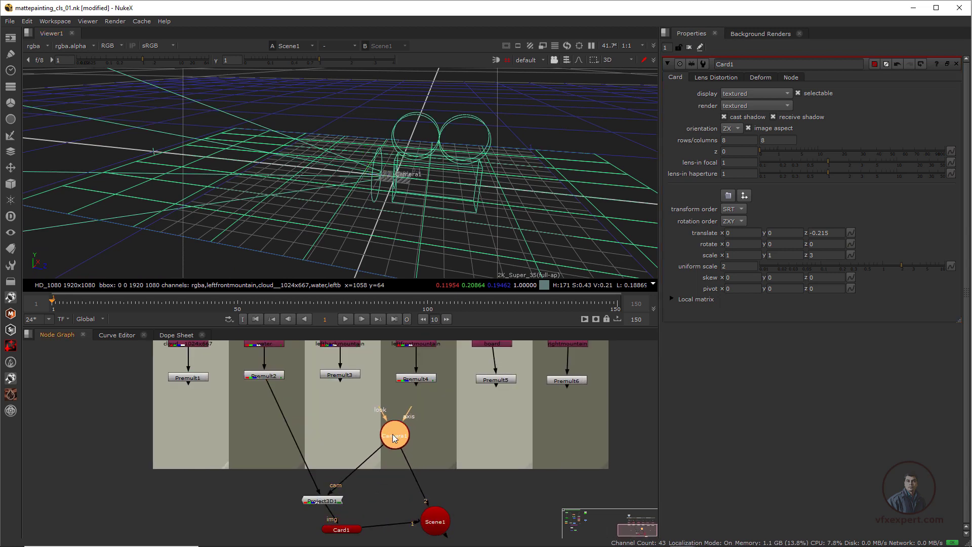
pyautogui.moveTo(394, 437); pyautogui.dragTo(371, 408, button='middle')
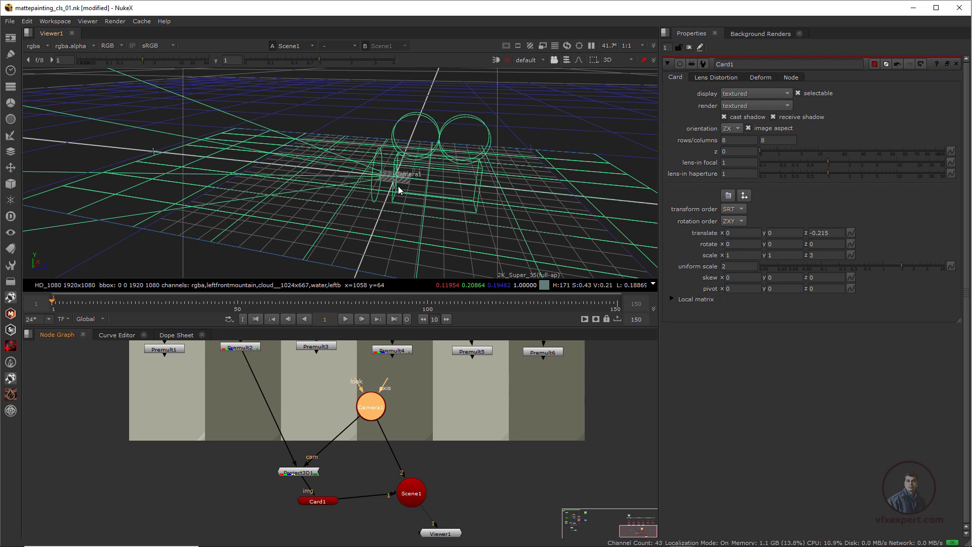
pyautogui.keyDown('ctrl'); pyautogui.moveTo(374, 194); pyautogui.dragTo(525, 192); pyautogui.keyUp('ctrl')
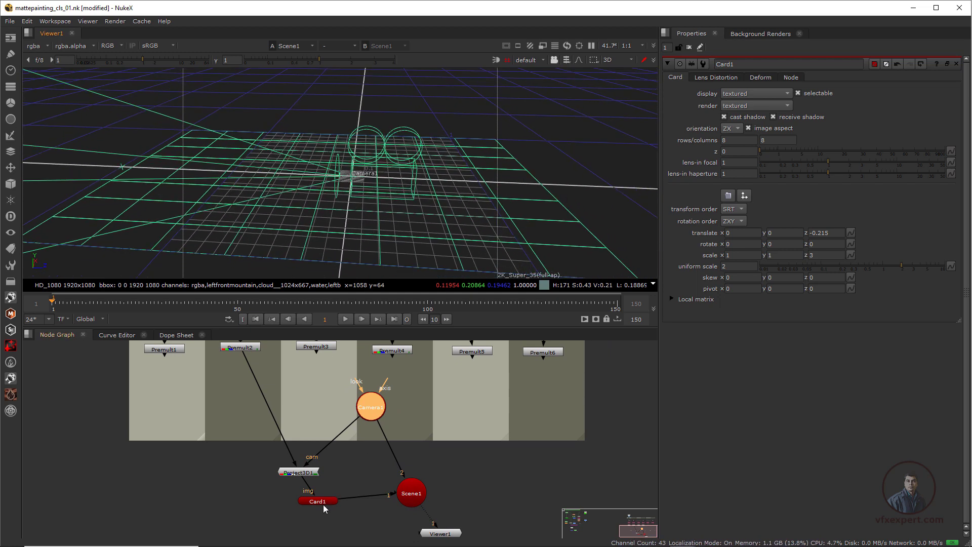
pyautogui.moveTo(324, 505); pyautogui.dragTo(309, 504)
# Step: Pull Camera1 back and slightly up in the 3D view, to about 1.446 in z and 0.102 in y
pyautogui.click(349, 167)
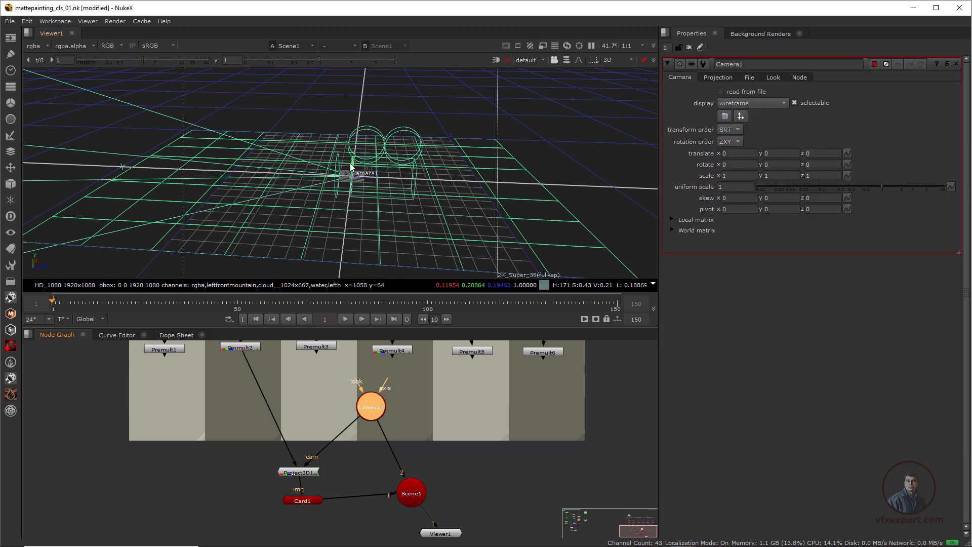
pyautogui.moveTo(355, 163); pyautogui.dragTo(550, 206)
pyautogui.scroll(-3, 371, 180)
pyautogui.keyDown('ctrl'); pyautogui.moveTo(371, 180); pyautogui.dragTo(410, 249); pyautogui.keyUp('ctrl')
pyautogui.scroll(3, 303, 190)
pyautogui.keyDown('alt'); pyautogui.moveTo(333, 194); pyautogui.dragTo(395, 231); pyautogui.keyUp('alt')
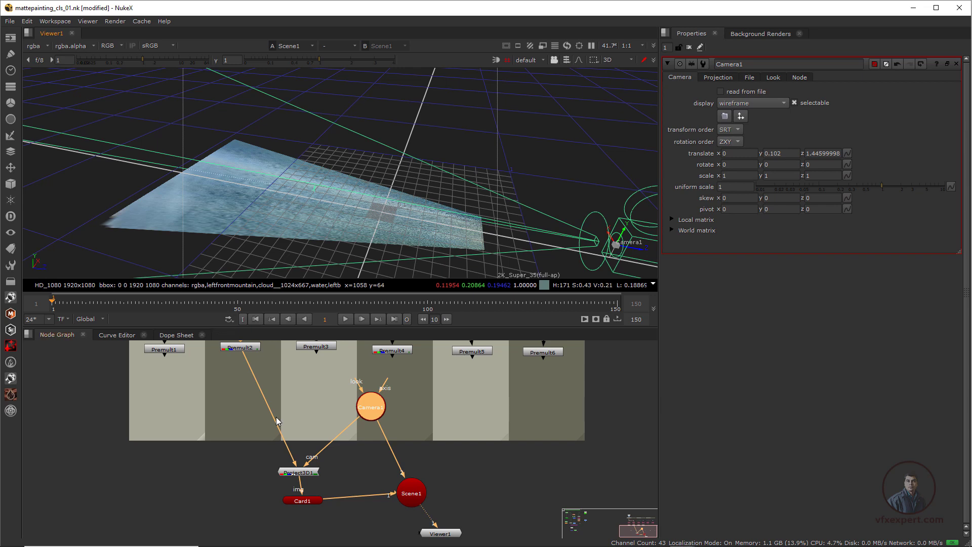
# Step: Switch the viewer back to the water layer from Premult2
pyautogui.moveTo(253, 364); pyautogui.dragTo(277, 417, button='middle')
pyautogui.click(272, 400)
pyautogui.press('1')
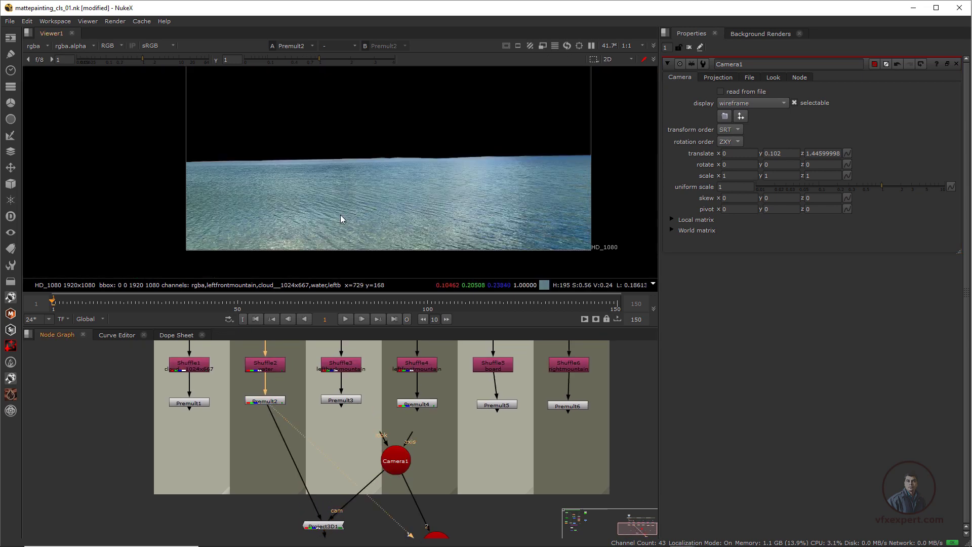
# Step: View Card1 in the 3D viewer and tilt Camera1 to about -2.477 in x rotation
pyautogui.moveTo(397, 492); pyautogui.dragTo(348, 402, button='middle')
pyautogui.click(276, 464)
pyautogui.press('1')
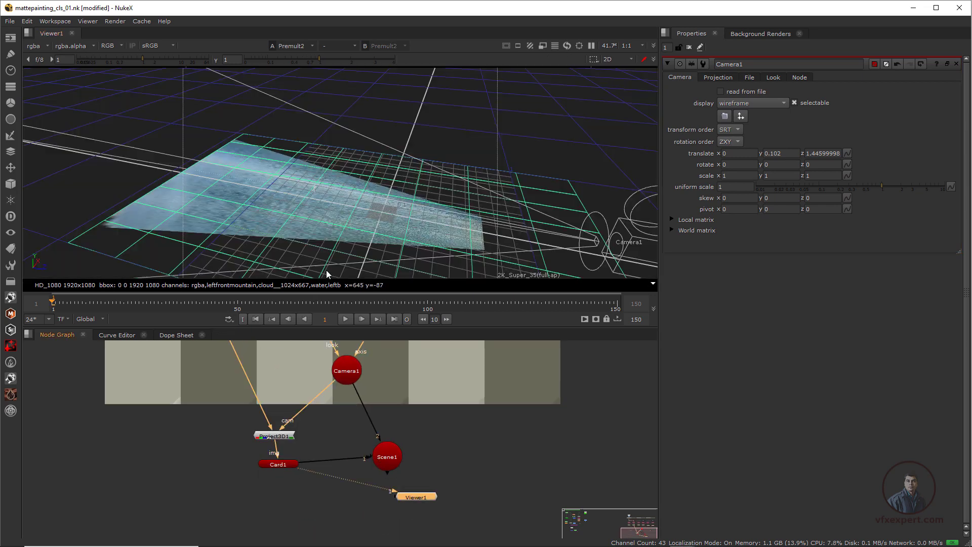
pyautogui.moveTo(354, 206)
pyautogui.keyDown('ctrl'); pyautogui.mouseDown()
pyautogui.moveTo(394, 211)
pyautogui.moveTo(451, 257)
pyautogui.moveTo(486, 229)
pyautogui.moveTo(471, 193)
pyautogui.moveTo(489, 225)
pyautogui.moveTo(430, 227)
pyautogui.moveTo(494, 213)
pyautogui.moveTo(485, 191)
pyautogui.moveTo(419, 211)
pyautogui.moveTo(453, 206)
pyautogui.moveTo(367, 211)
pyautogui.moveTo(393, 194)
pyautogui.moveTo(552, 181)
pyautogui.moveTo(371, 210)
pyautogui.mouseUp(); pyautogui.keyUp('ctrl')
pyautogui.click(344, 377)
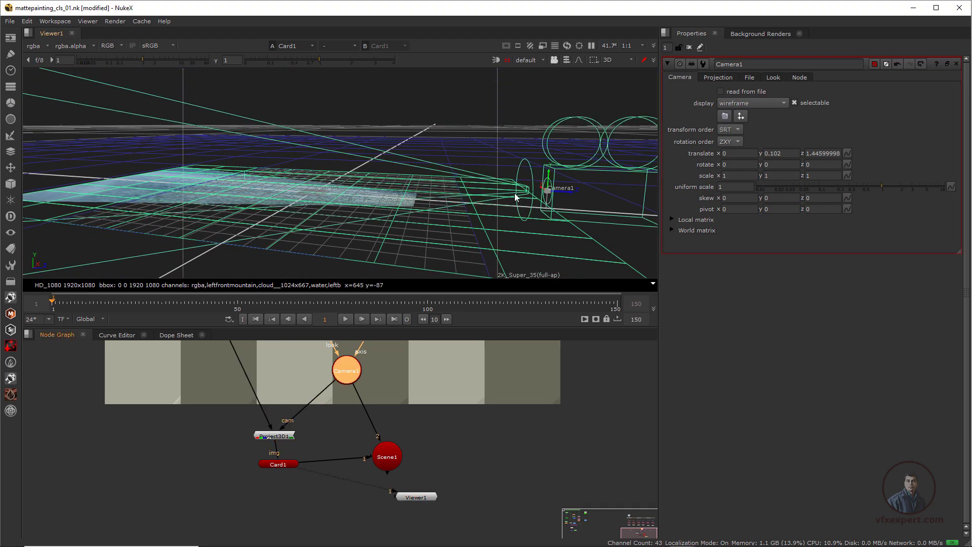
pyautogui.keyDown('ctrl'); pyautogui.moveTo(516, 198); pyautogui.dragTo(530, 173); pyautogui.keyUp('ctrl')
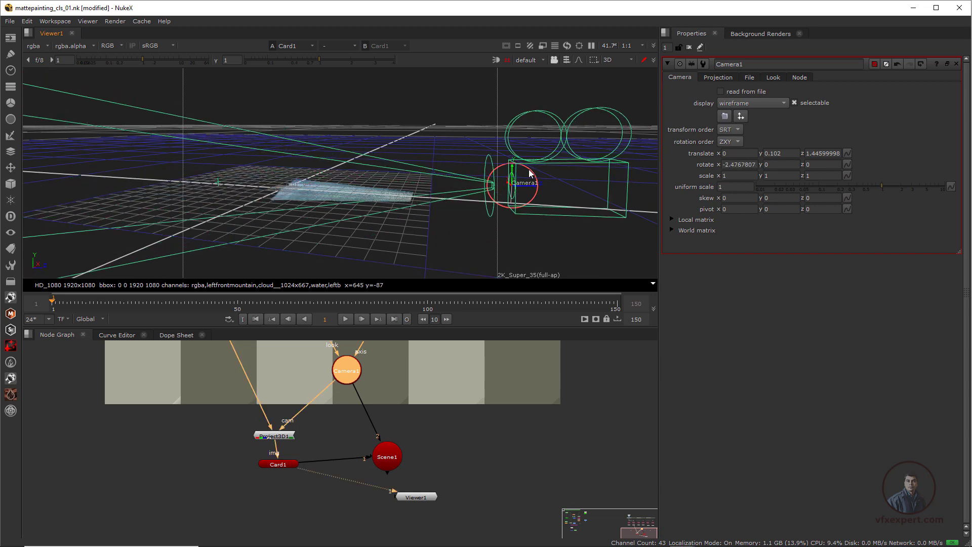
# Step: Pull Camera1 back and up from the water card, to about 2.446 in z and 0.178 in y
pyautogui.scroll(6, 455, 176)
pyautogui.moveTo(427, 181); pyautogui.dragTo(377, 159, button='middle')
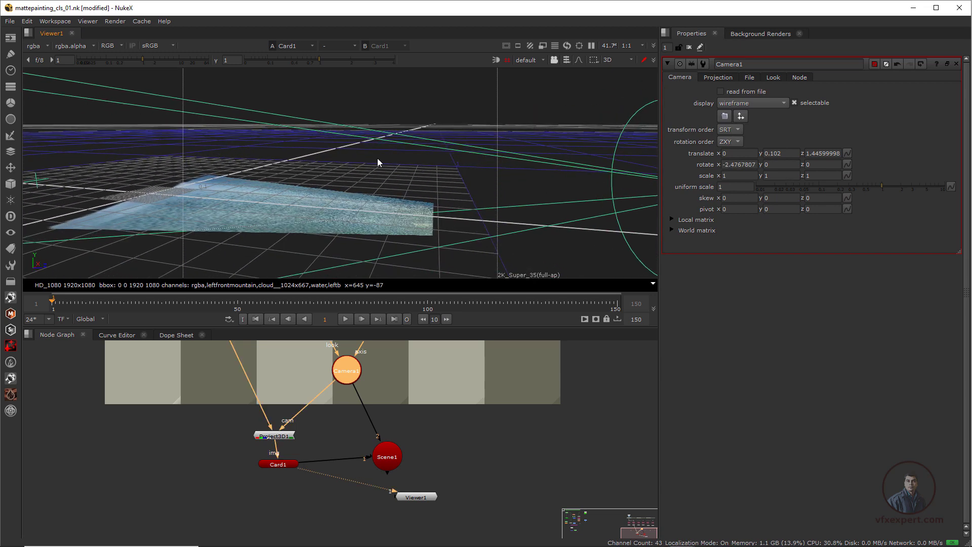
pyautogui.keyDown('ctrl'); pyautogui.moveTo(387, 168); pyautogui.dragTo(539, 202); pyautogui.keyUp('ctrl')
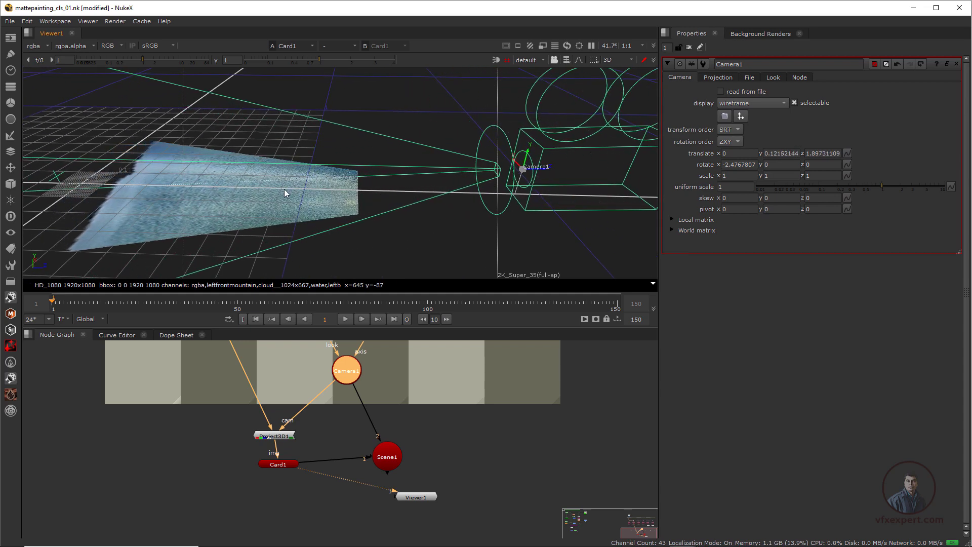
pyautogui.keyDown('ctrl'); pyautogui.moveTo(284, 189); pyautogui.dragTo(438, 232); pyautogui.keyUp('ctrl')
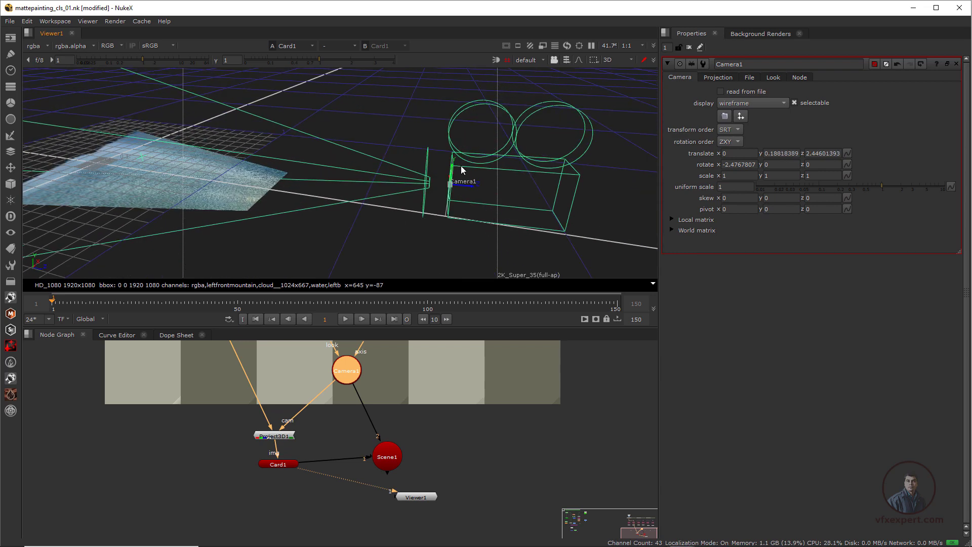
pyautogui.moveTo(461, 165); pyautogui.dragTo(462, 167)
pyautogui.moveTo(205, 190); pyautogui.dragTo(250, 204, button='middle')
pyautogui.scroll(2, 250, 204)
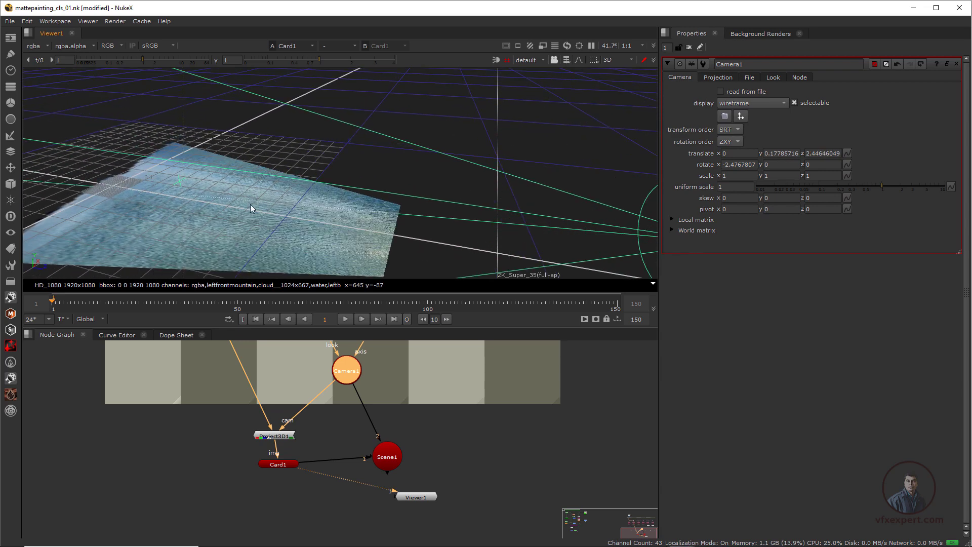
pyautogui.keyDown('ctrl'); pyautogui.moveTo(250, 204); pyautogui.dragTo(375, 218); pyautogui.keyUp('ctrl')
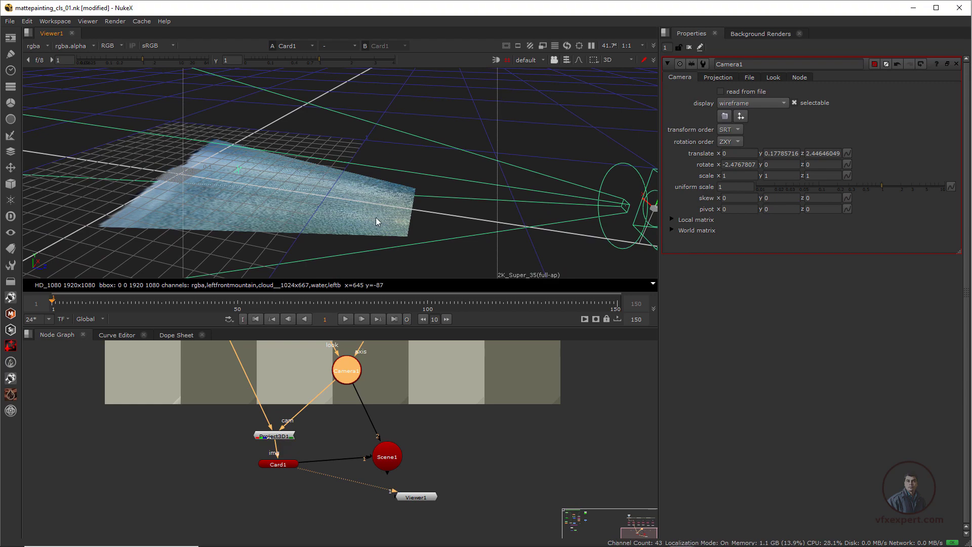
# Step: Move Camera1 farther back and higher, to about 3.075 in z and 0.290 in y, widening the water projection
pyautogui.keyDown('alt'); pyautogui.moveTo(441, 250); pyautogui.dragTo(460, 212, button='right'); pyautogui.keyUp('alt')
pyautogui.keyDown('alt'); pyautogui.moveTo(458, 208); pyautogui.dragTo(400, 226); pyautogui.keyUp('alt')
pyautogui.keyDown('alt'); pyautogui.moveTo(509, 195); pyautogui.dragTo(445, 210); pyautogui.keyUp('alt')
pyautogui.keyDown('alt'); pyautogui.moveTo(420, 232); pyautogui.dragTo(446, 240, button='right'); pyautogui.keyUp('alt')
pyautogui.moveTo(470, 212); pyautogui.dragTo(490, 186)
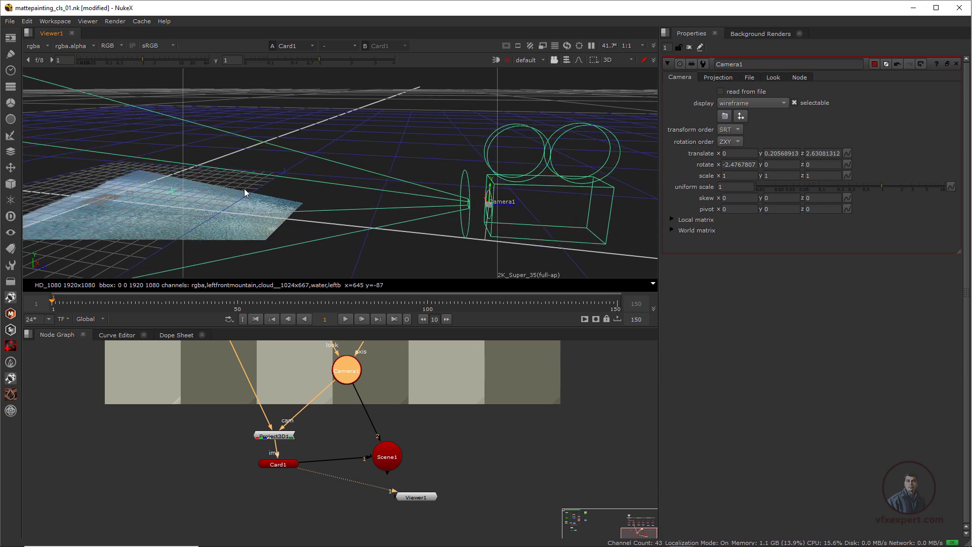
pyautogui.keyDown('alt'); pyautogui.moveTo(245, 193); pyautogui.dragTo(157, 194); pyautogui.keyUp('alt')
pyautogui.moveTo(410, 204)
pyautogui.mouseDown()
pyautogui.moveTo(433, 204)
pyautogui.moveTo(408, 188)
pyautogui.mouseUp()
pyautogui.keyDown('alt'); pyautogui.moveTo(253, 208); pyautogui.dragTo(397, 251); pyautogui.keyUp('alt')
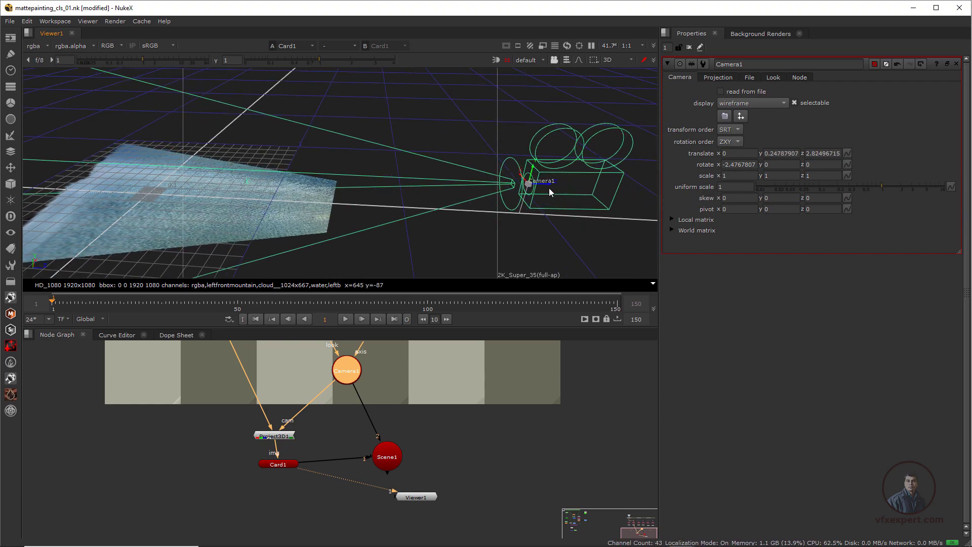
pyautogui.moveTo(530, 173); pyautogui.dragTo(588, 192)
pyautogui.keyDown('ctrl'); pyautogui.moveTo(365, 187); pyautogui.dragTo(404, 246); pyautogui.keyUp('ctrl')
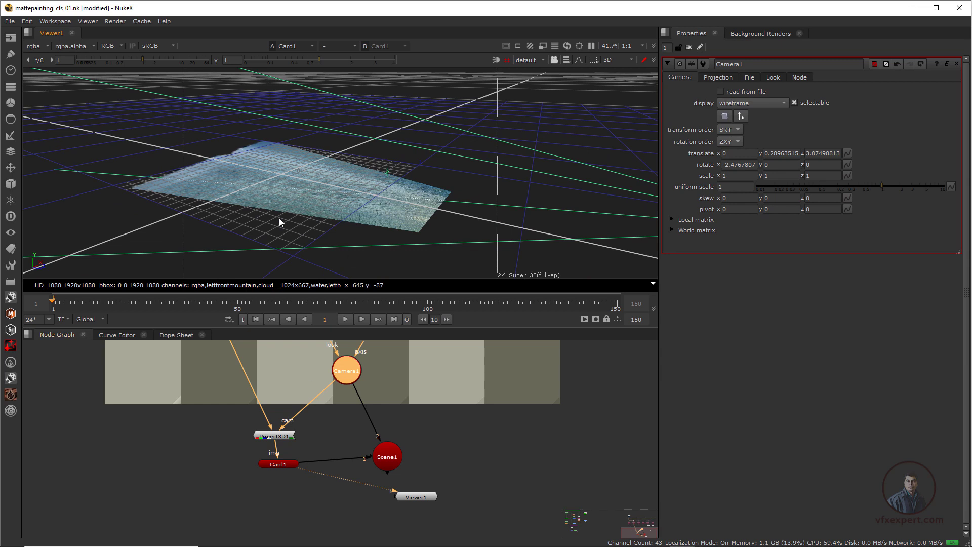
# Step: Align Premult5 directly beneath Shuffle5 in the board branch of the node graph
pyautogui.scroll(-2, 325, 424)
pyautogui.moveTo(297, 406); pyautogui.dragTo(360, 484, button='middle')
pyautogui.scroll(2, 339, 470)
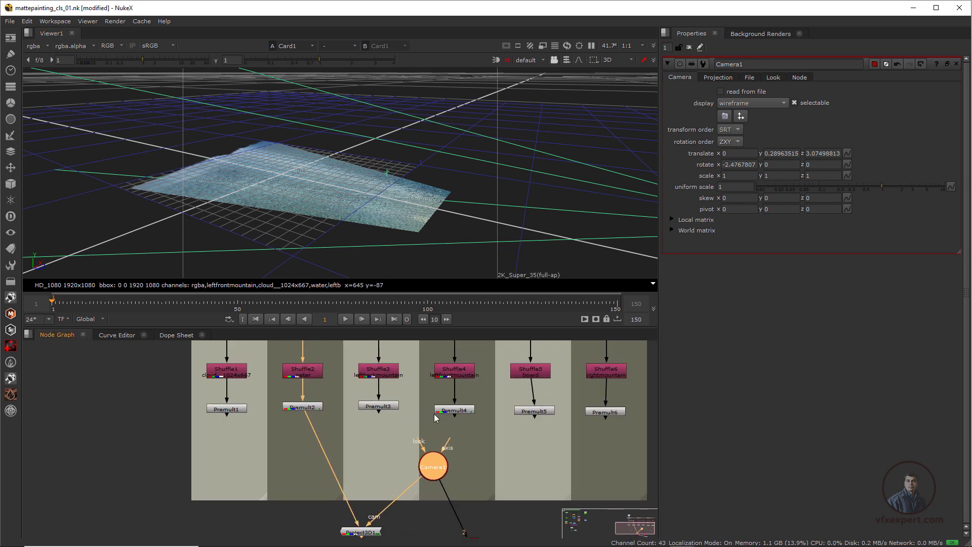
pyautogui.moveTo(540, 414); pyautogui.dragTo(535, 414)
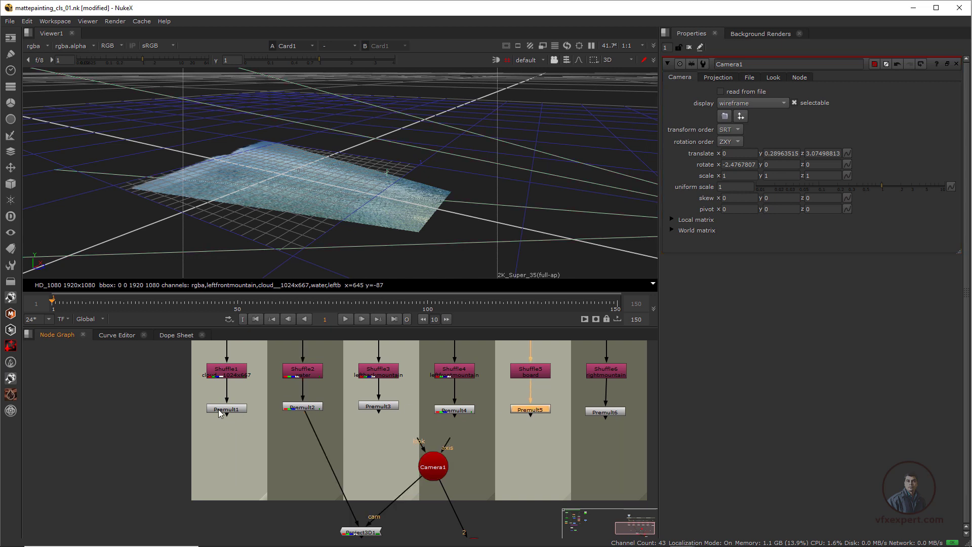
# Step: Place Camera1 above Project3D1 in the node graph and move Scene1 up closer beside it
pyautogui.scroll(-2, 399, 455)
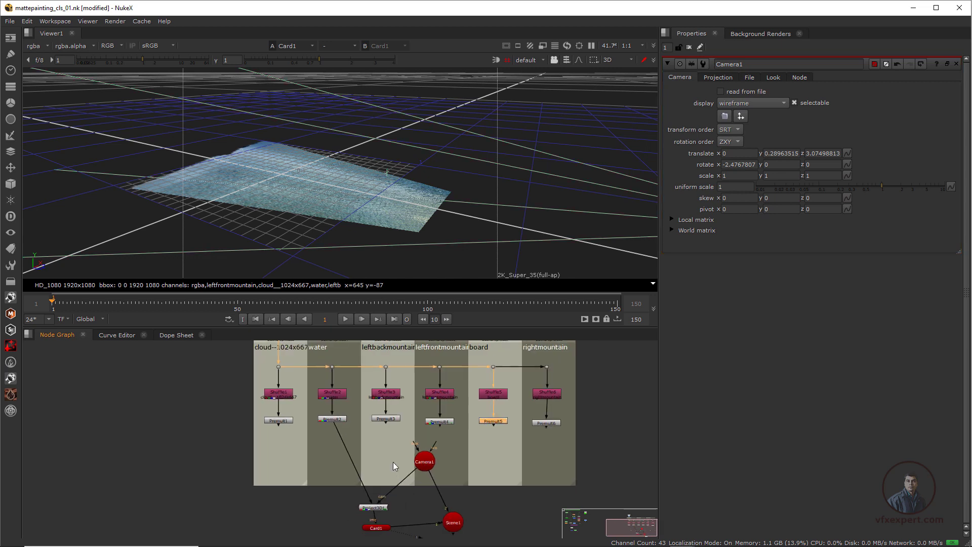
pyautogui.moveTo(393, 462); pyautogui.dragTo(418, 432, button='middle')
pyautogui.scroll(2, 418, 432)
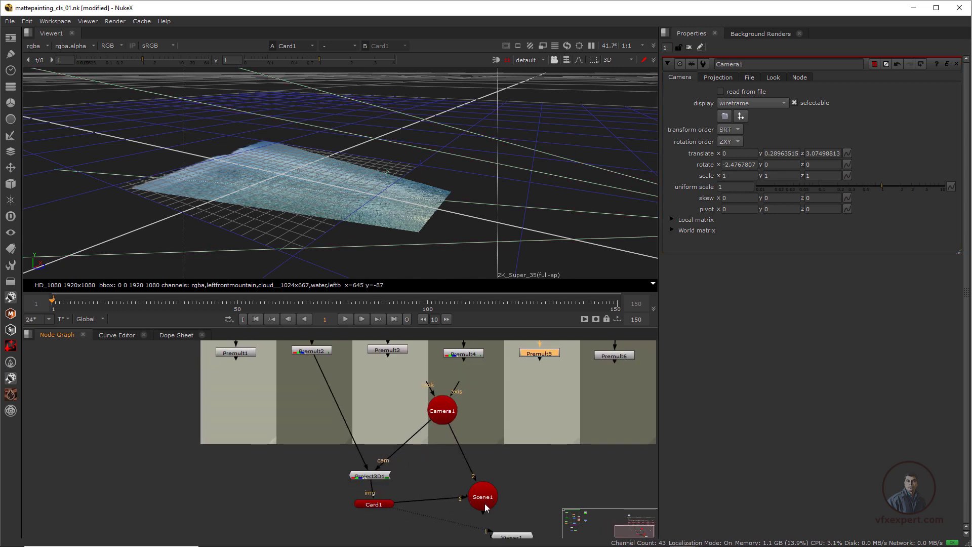
pyautogui.moveTo(485, 507); pyautogui.dragTo(376, 422)
pyautogui.moveTo(442, 410); pyautogui.dragTo(378, 393)
pyautogui.moveTo(435, 465); pyautogui.dragTo(434, 456)
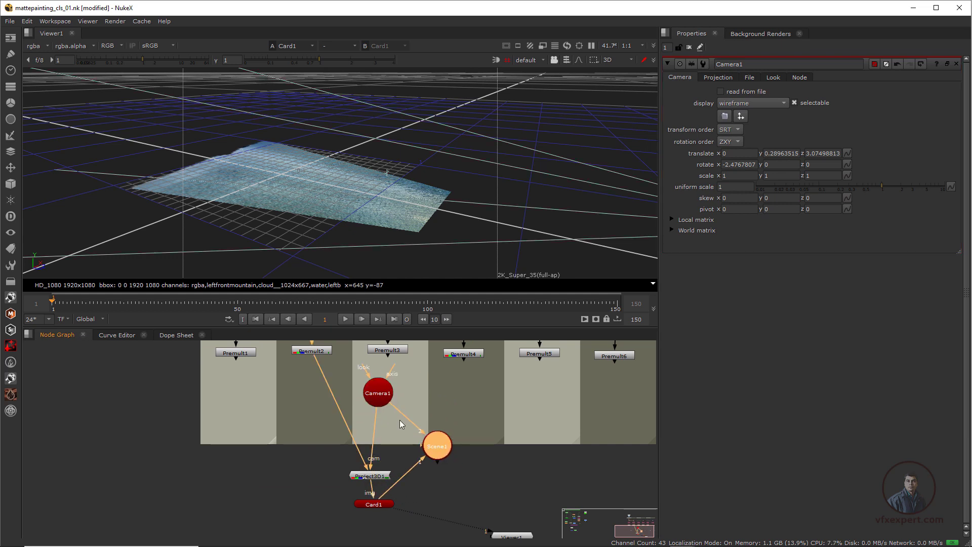
# Step: Show the right mountain layer from Premult6 in the viewer and examine the whole frame
pyautogui.scroll(-2, 400, 420)
pyautogui.moveTo(415, 403); pyautogui.dragTo(320, 442, button='middle')
pyautogui.scroll(1, 353, 411)
pyautogui.moveTo(363, 400); pyautogui.dragTo(345, 428, button='middle')
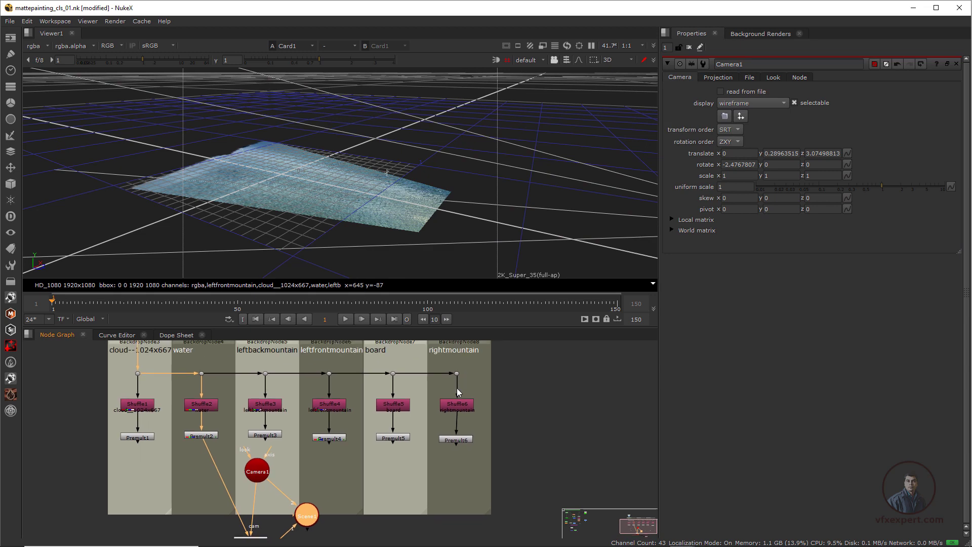
pyautogui.click(465, 439)
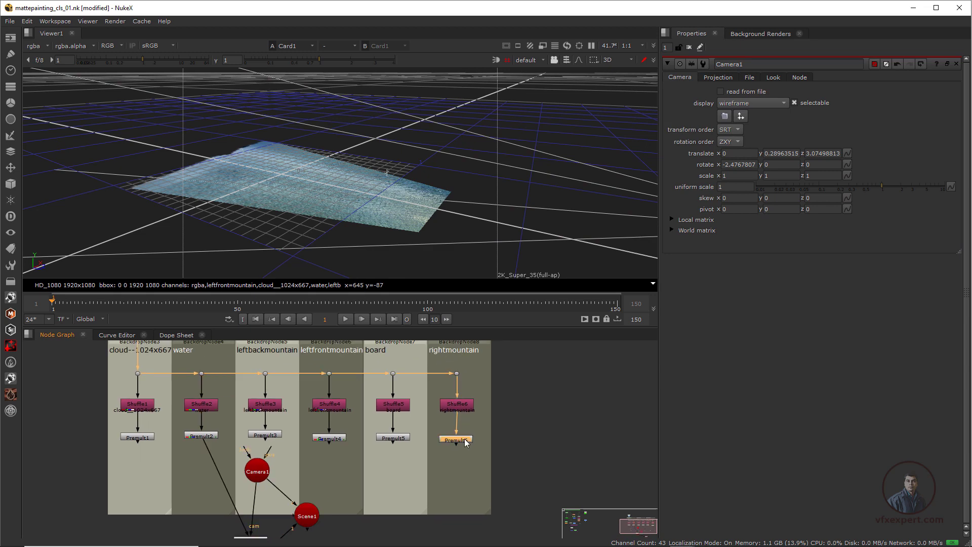
pyautogui.press('1')
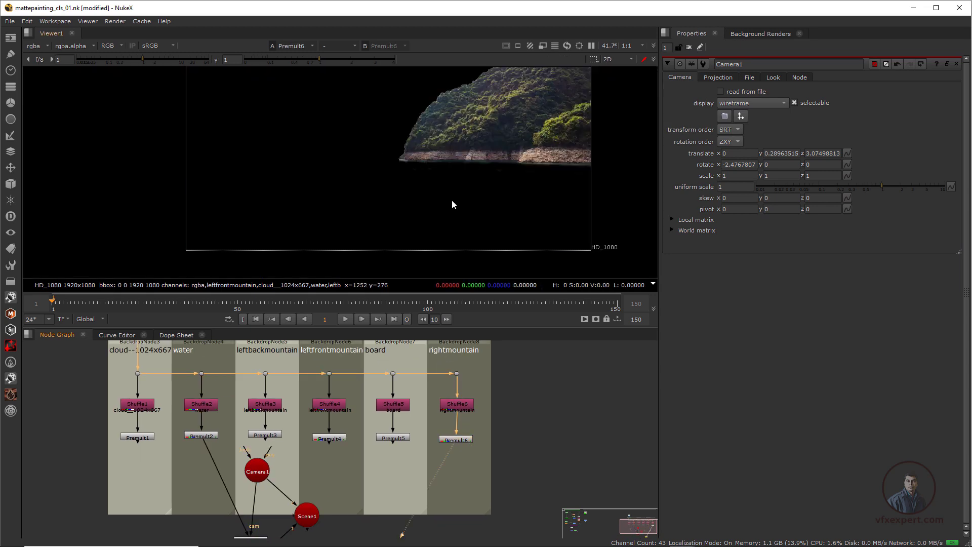
pyautogui.scroll(-2, 451, 202)
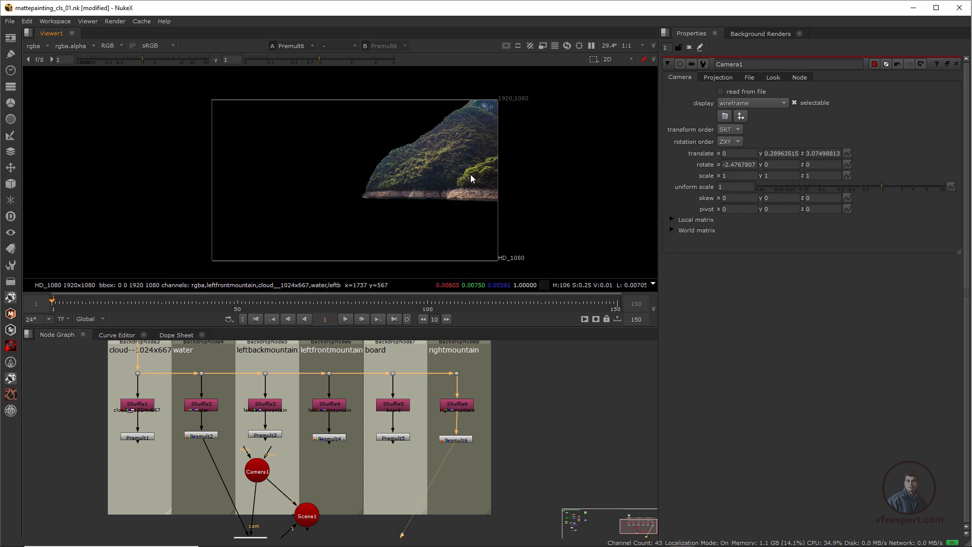
pyautogui.scroll(-1, 438, 419)
# Step: Add a Card geometry node fed by Premult6 and position it directly beneath that node
pyautogui.scroll(2, 439, 420)
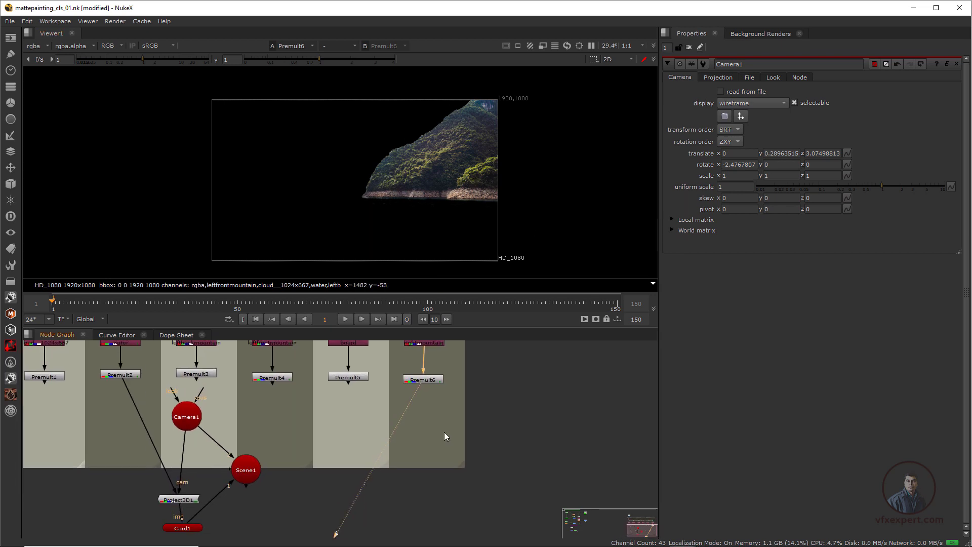
pyautogui.press('Tab')
pyautogui.write('car')
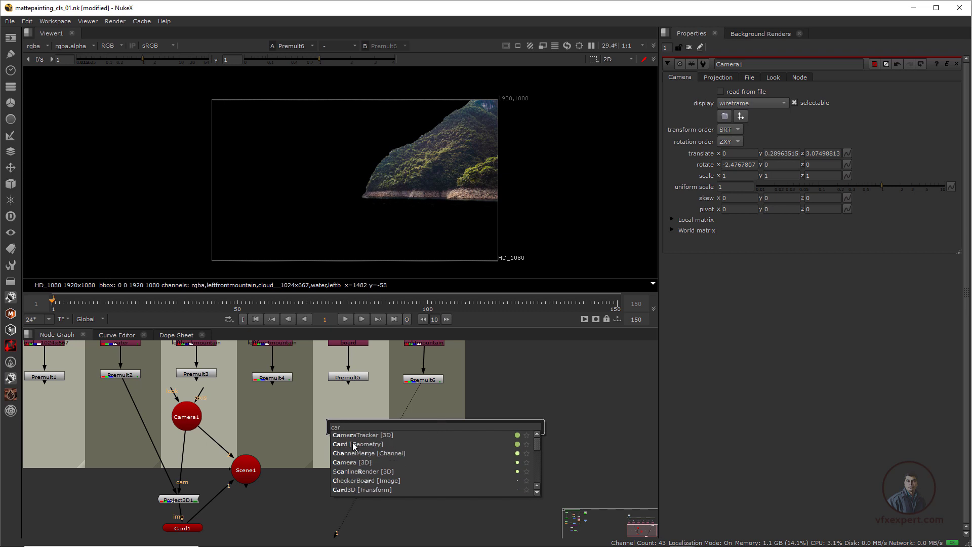
pyautogui.click(352, 444)
pyautogui.moveTo(438, 426)
pyautogui.mouseDown()
pyautogui.moveTo(400, 414)
pyautogui.moveTo(432, 409)
pyautogui.mouseUp()
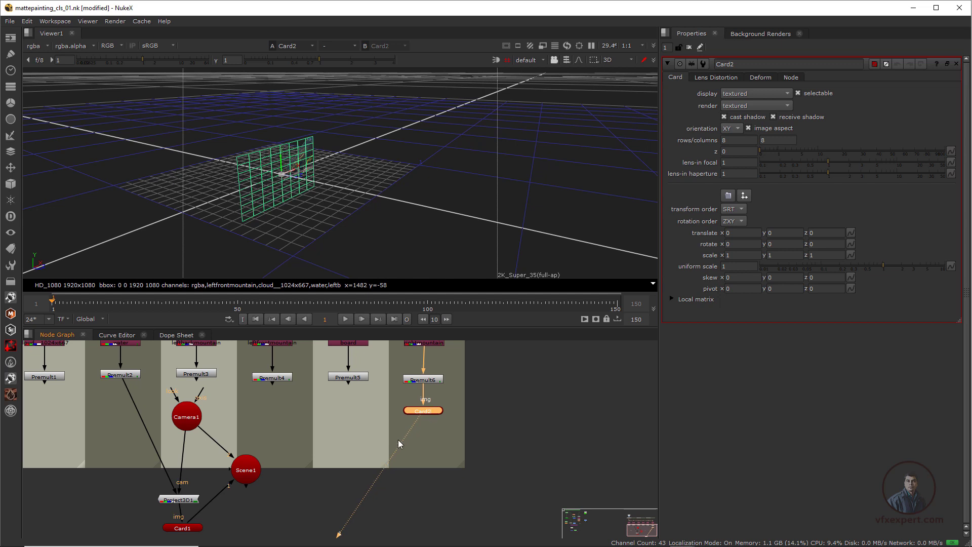
# Step: Connect Card2 to Scene1, shift Scene1 slightly down, and straighten Card1 beneath Project3D1
pyautogui.moveTo(421, 420); pyautogui.dragTo(472, 419, button='middle')
pyautogui.moveTo(459, 453); pyautogui.dragTo(483, 415, button='middle')
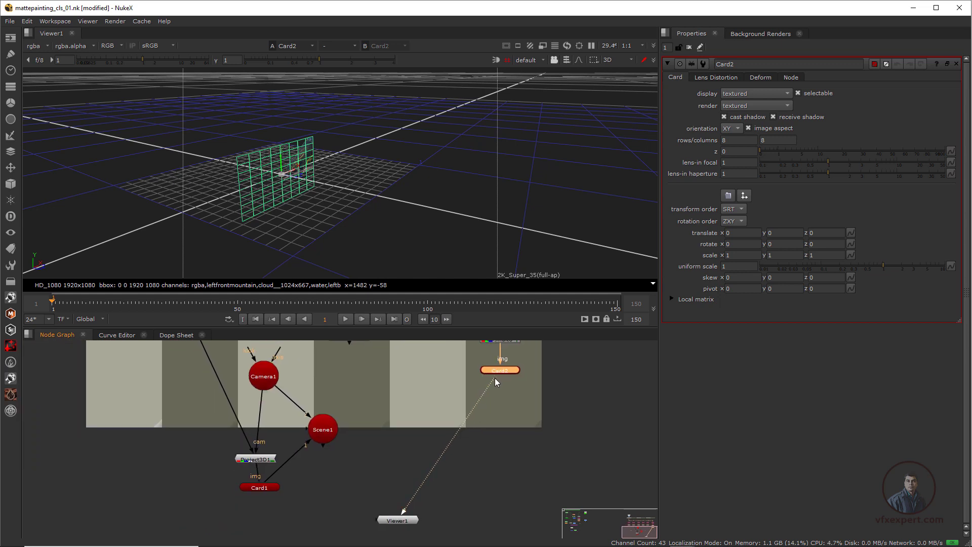
pyautogui.moveTo(494, 378); pyautogui.dragTo(501, 377)
pyautogui.moveTo(326, 426)
pyautogui.mouseDown()
pyautogui.moveTo(276, 393)
pyautogui.moveTo(323, 431)
pyautogui.mouseUp()
pyautogui.moveTo(323, 432); pyautogui.dragTo(337, 444)
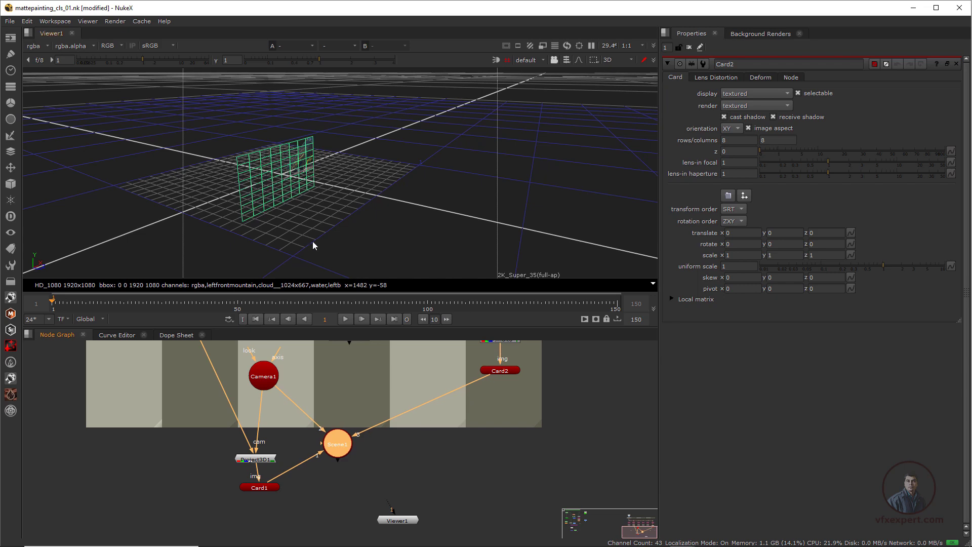
pyautogui.moveTo(271, 489); pyautogui.dragTo(268, 490)
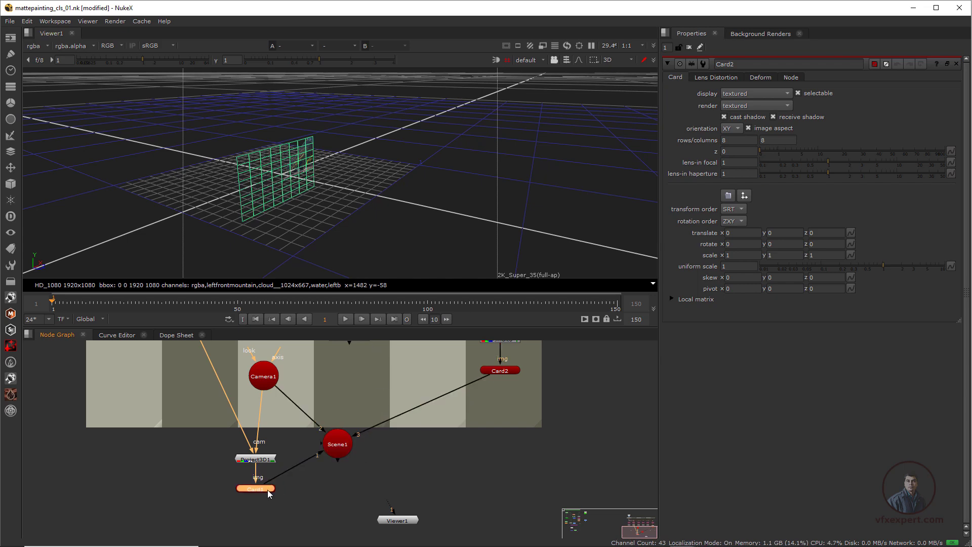
# Step: Show Scene1 in the 3D viewer and examine how the right mountain card sits on the water card
pyautogui.click(331, 445)
pyautogui.press('1')
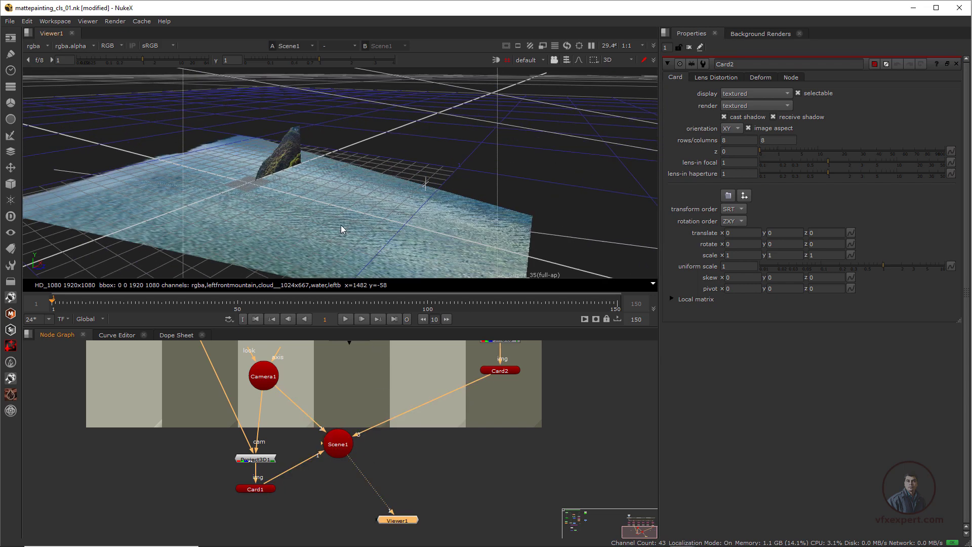
pyautogui.keyDown('ctrl'); pyautogui.moveTo(342, 226); pyautogui.dragTo(297, 159); pyautogui.keyUp('ctrl')
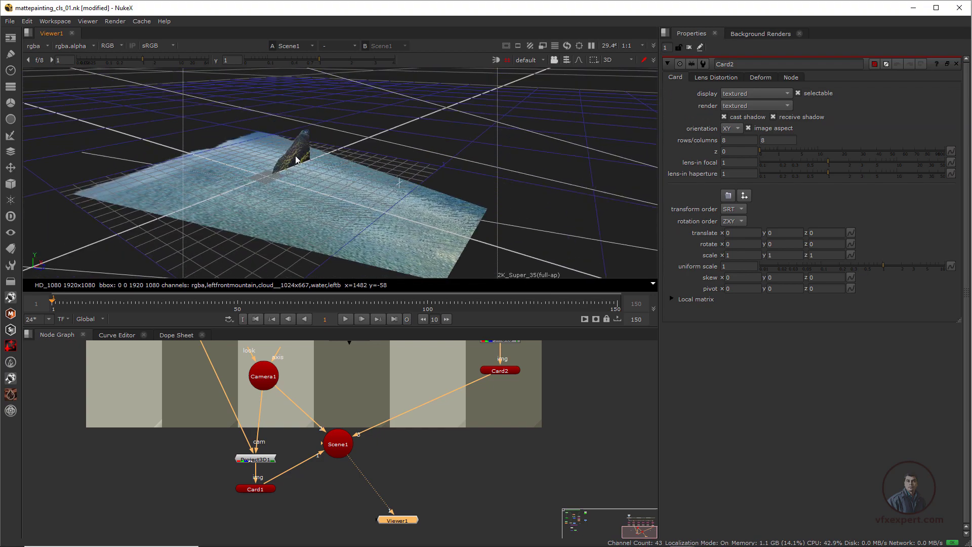
pyautogui.scroll(5, 221, 147)
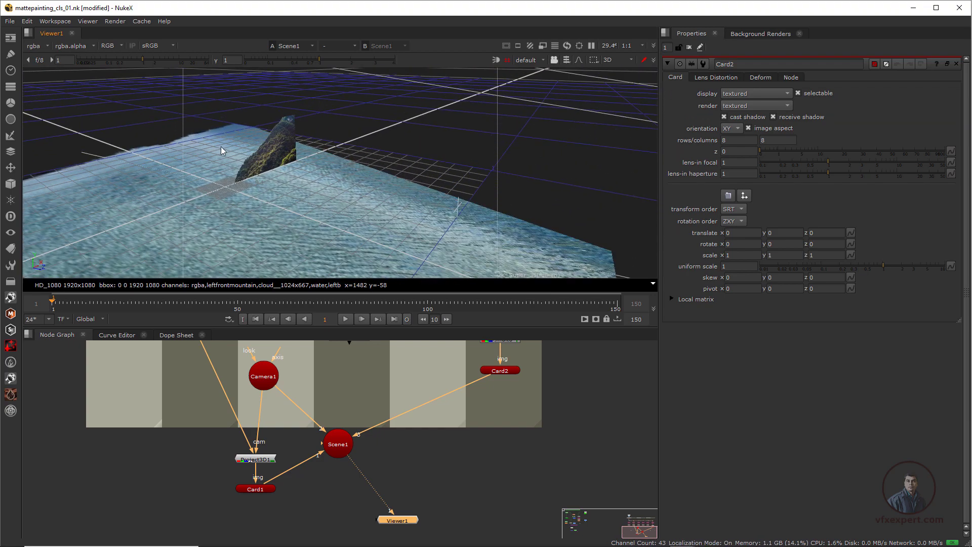
# Step: Show the original matte painting from Read1 and examine where the right mountain meets the water
pyautogui.scroll(-3, 289, 423)
pyautogui.moveTo(175, 353); pyautogui.dragTo(296, 491, button='middle')
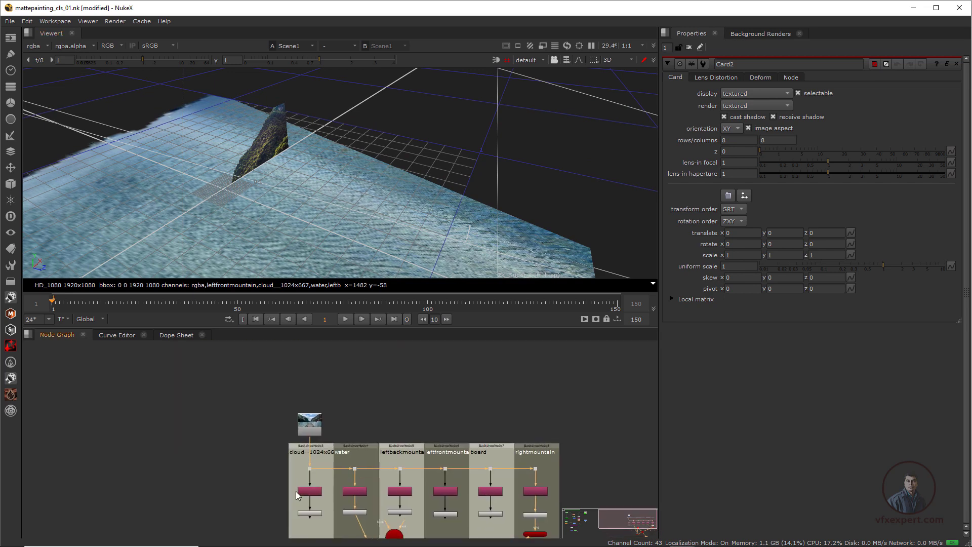
pyautogui.scroll(2, 294, 492)
pyautogui.click(315, 389)
pyautogui.press('1')
pyautogui.scroll(-2, 290, 199)
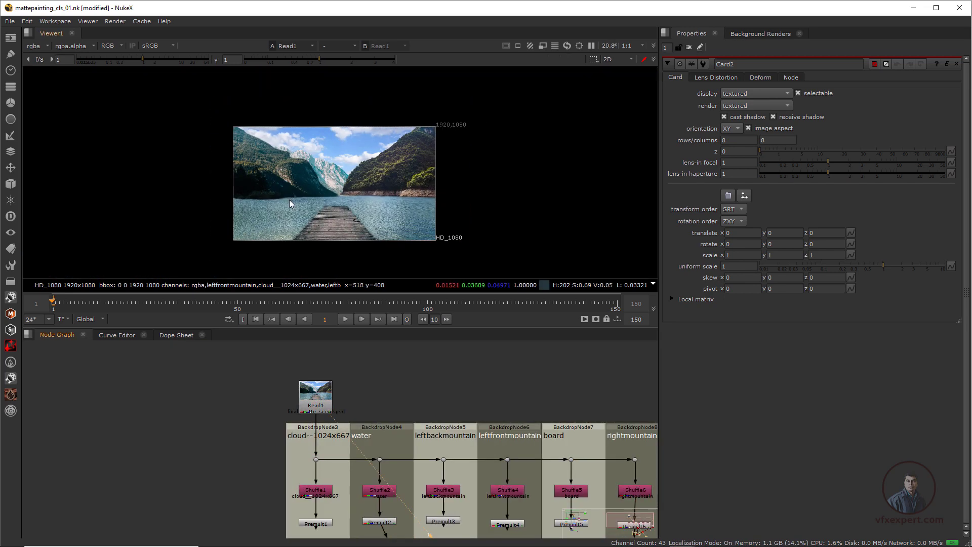
pyautogui.scroll(3, 343, 217)
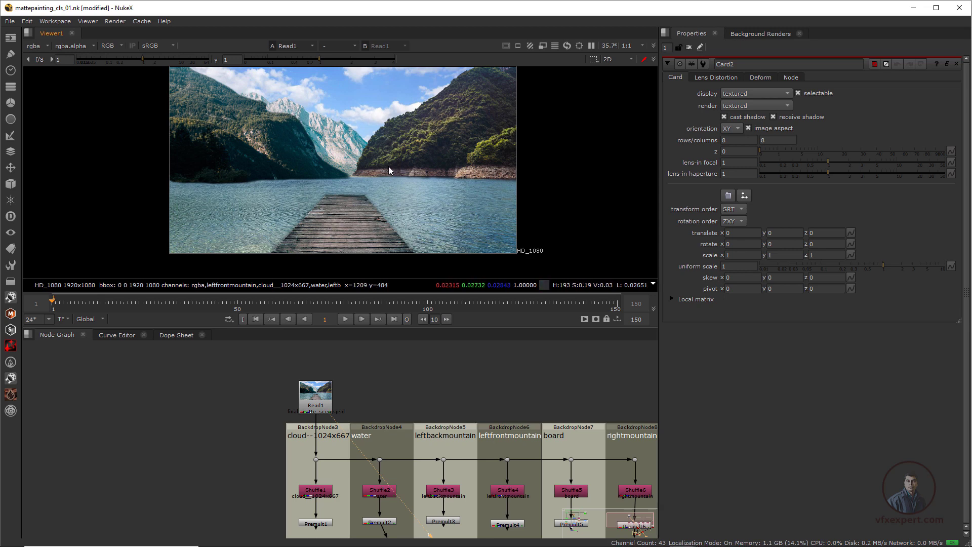
# Step: Return the viewer to Scene1 and inspect the mountain card's placement from several angles
pyautogui.scroll(-2, 430, 433)
pyautogui.moveTo(597, 524); pyautogui.dragTo(449, 425, button='middle')
pyautogui.scroll(3, 439, 437)
pyautogui.moveTo(336, 437); pyautogui.dragTo(435, 408, button='middle')
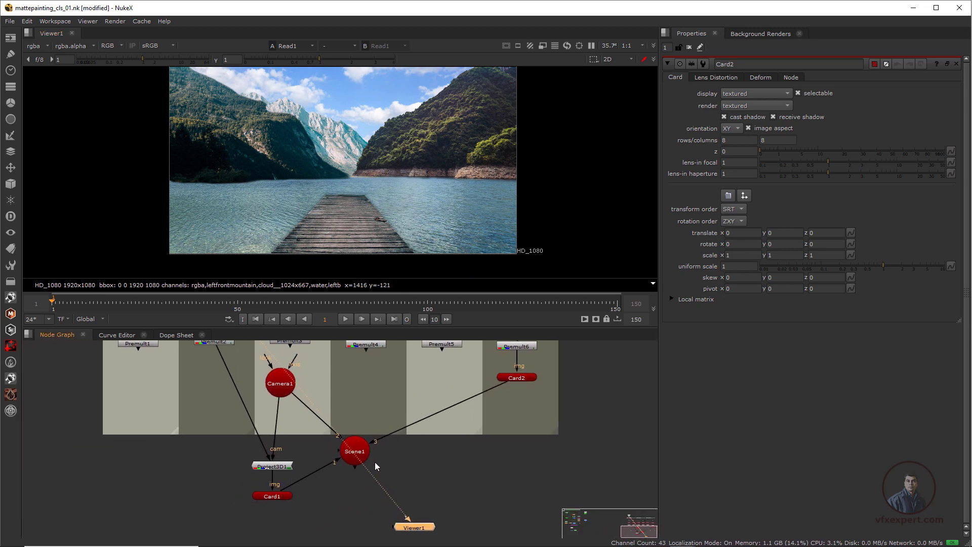
pyautogui.click(356, 456)
pyautogui.press('1')
pyautogui.keyDown('ctrl'); pyautogui.moveTo(296, 198); pyautogui.dragTo(292, 157); pyautogui.keyUp('ctrl')
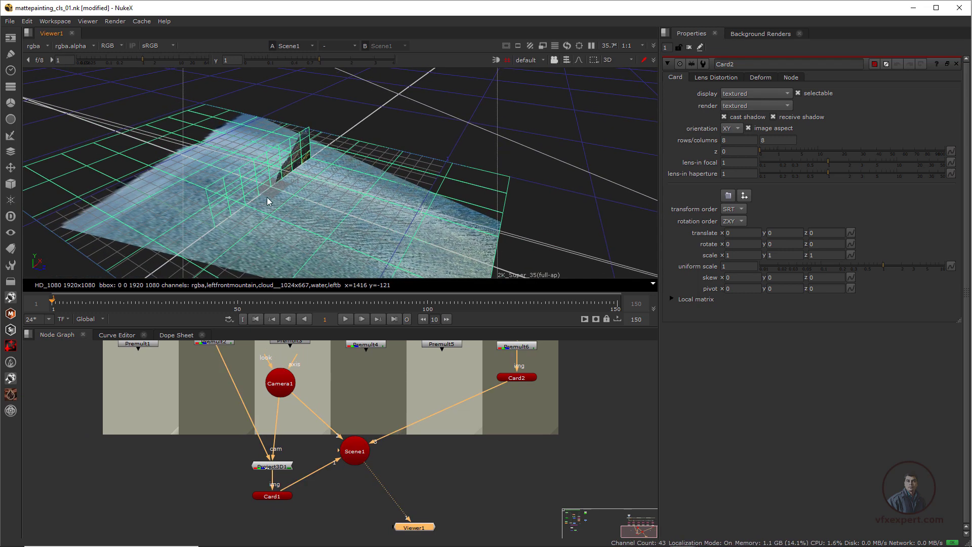
pyautogui.keyDown('ctrl'); pyautogui.moveTo(267, 201); pyautogui.dragTo(189, 162); pyautogui.keyUp('ctrl')
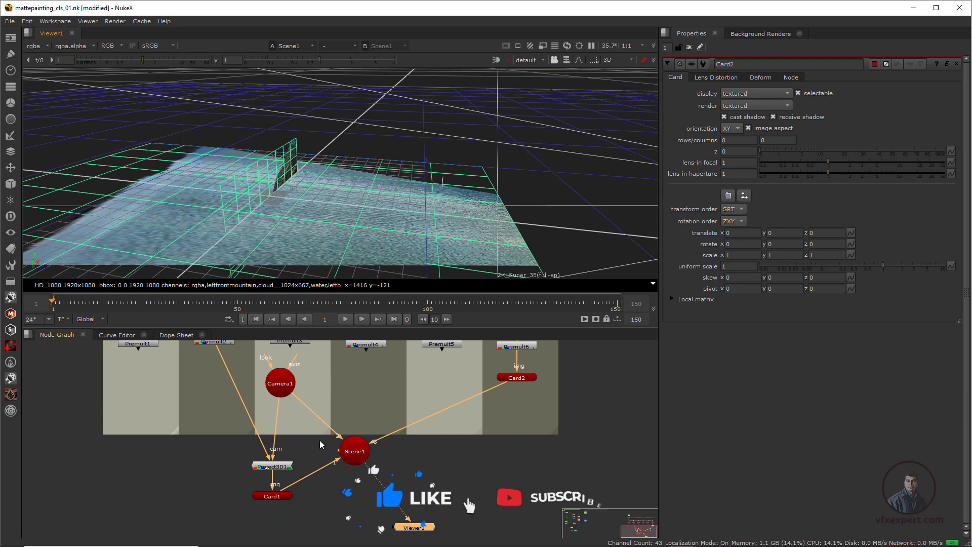
# Step: Set Card2's uniform scale to 2.8 and move it to about x -0.476, y 0.21, z -0.89 at the water's far edge
pyautogui.scroll(-1, 373, 473)
pyautogui.moveTo(373, 473); pyautogui.dragTo(358, 497, button='middle')
pyautogui.click(481, 415)
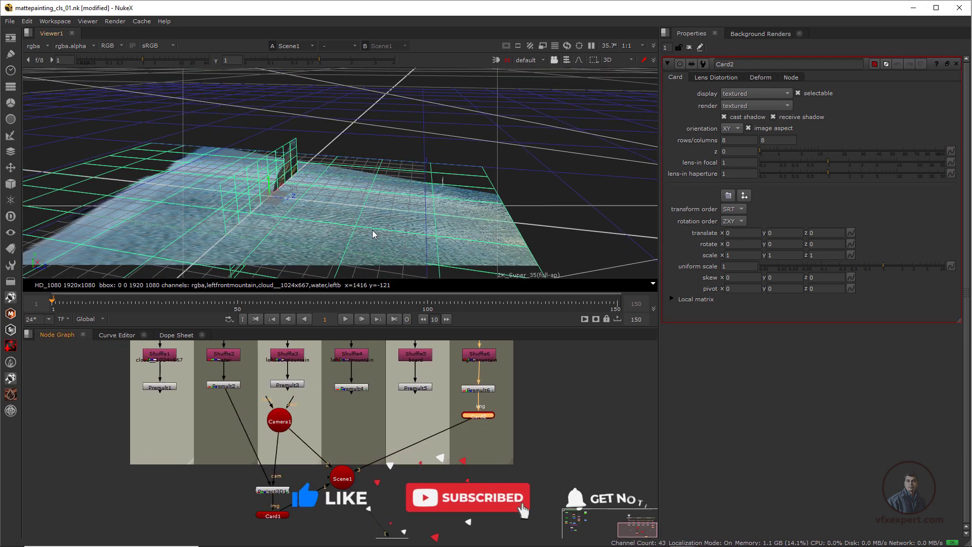
pyautogui.keyDown('ctrl'); pyautogui.moveTo(374, 234); pyautogui.dragTo(660, 232); pyautogui.keyUp('ctrl')
pyautogui.moveTo(880, 269); pyautogui.dragTo(910, 269)
pyautogui.moveTo(228, 145); pyautogui.dragTo(147, 166)
pyautogui.keyDown('ctrl'); pyautogui.moveTo(147, 166); pyautogui.dragTo(188, 114); pyautogui.keyUp('ctrl')
pyautogui.keyDown('ctrl'); pyautogui.moveTo(187, 114); pyautogui.dragTo(199, 207); pyautogui.keyUp('ctrl')
pyautogui.keyDown('ctrl'); pyautogui.moveTo(198, 207); pyautogui.dragTo(266, 92); pyautogui.keyUp('ctrl')
pyautogui.keyDown('ctrl'); pyautogui.moveTo(265, 93); pyautogui.dragTo(239, 99); pyautogui.keyUp('ctrl')
pyautogui.click(351, 200)
pyautogui.scroll(-3, 350, 199)
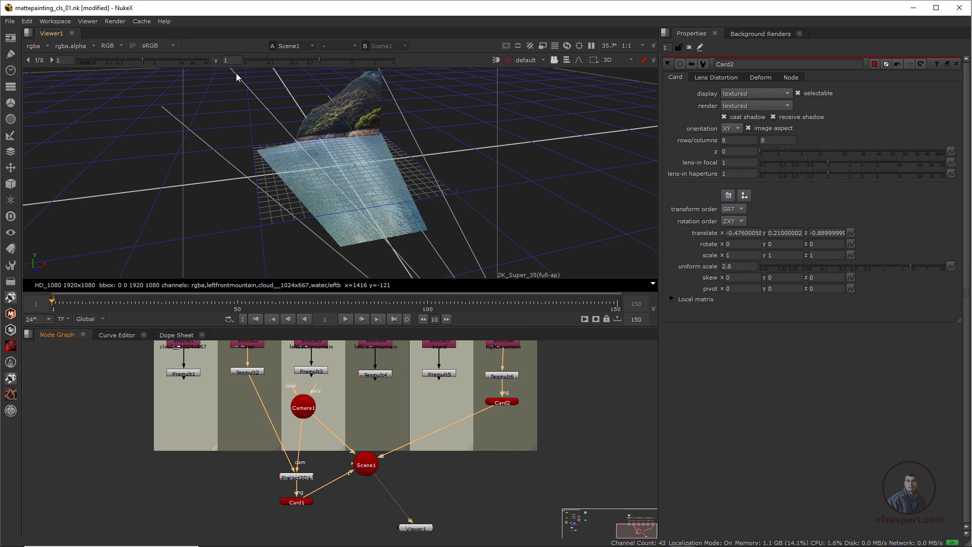
# Step: Add a ScanlineRender node and place it below Scene1
pyautogui.click(11, 183)
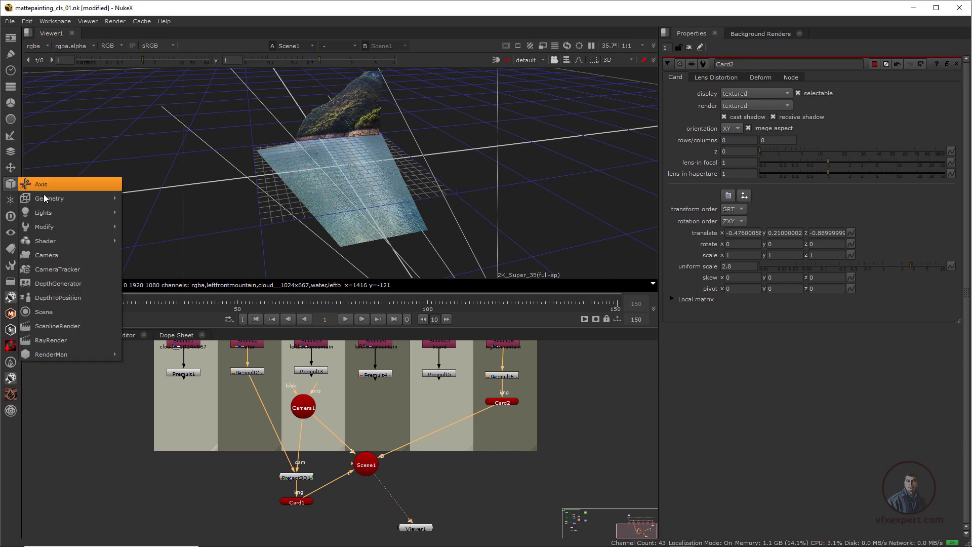
pyautogui.click(60, 327)
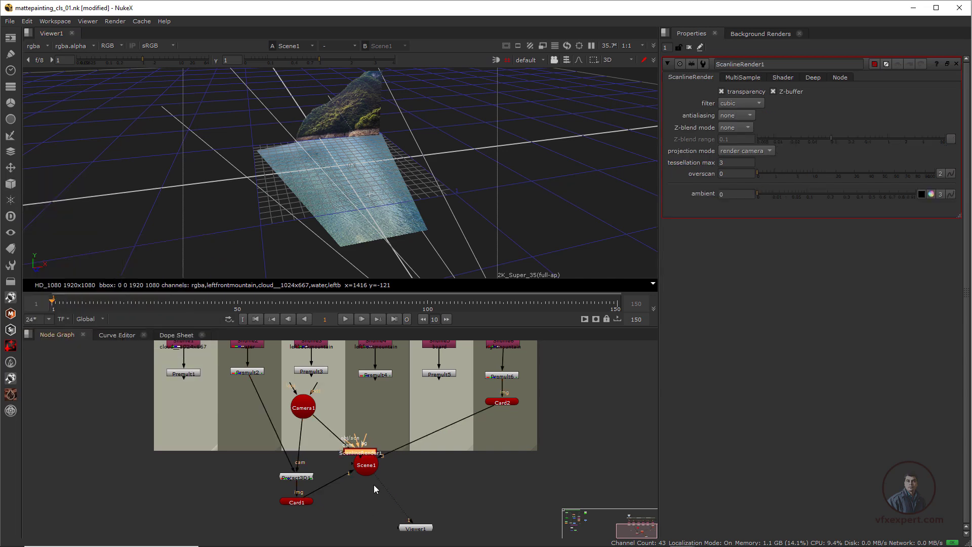
pyautogui.scroll(3, 365, 487)
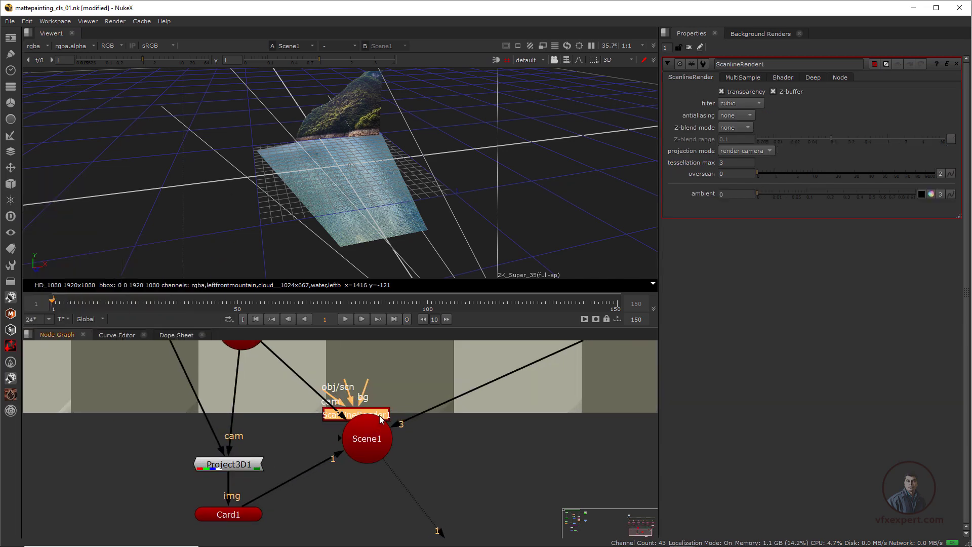
pyautogui.moveTo(381, 419); pyautogui.dragTo(368, 532)
pyautogui.moveTo(383, 522); pyautogui.dragTo(433, 481, button='middle')
pyautogui.scroll(2, 432, 479)
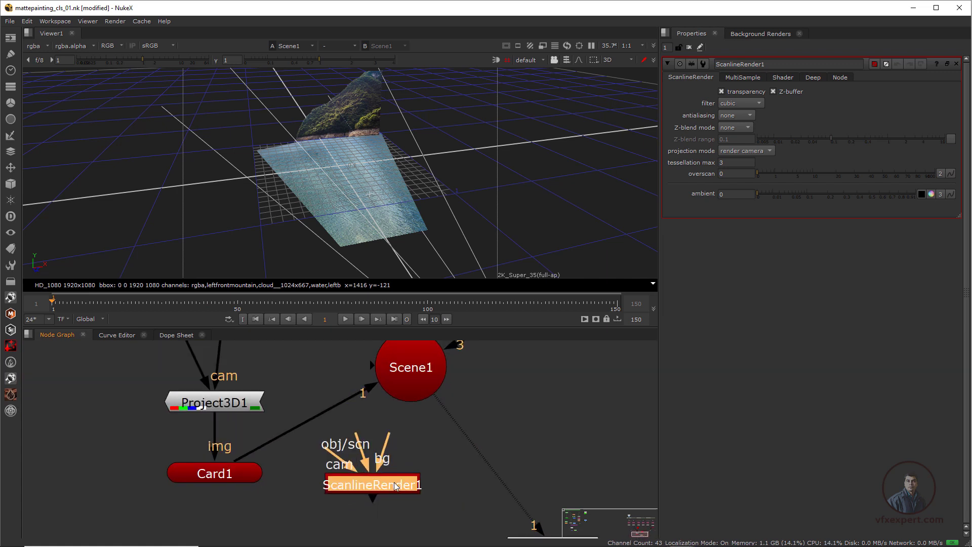
pyautogui.scroll(-6, 396, 486)
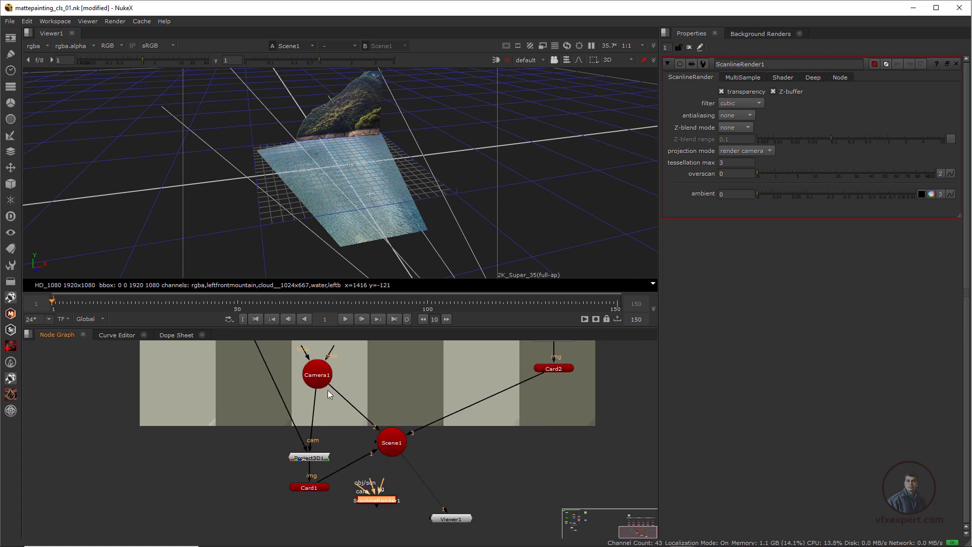
# Step: Connect ScanlineRender1's cam input to Camera1 and its obj/scn input to Scene1
pyautogui.moveTo(322, 401); pyautogui.dragTo(318, 379)
pyautogui.scroll(3, 390, 482)
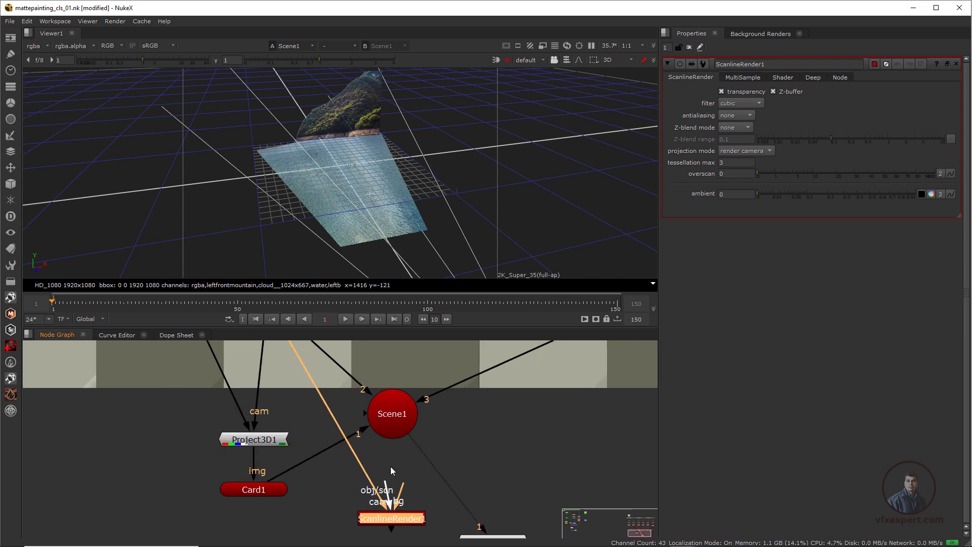
pyautogui.moveTo(391, 471); pyautogui.dragTo(392, 420)
pyautogui.moveTo(399, 523); pyautogui.dragTo(400, 522)
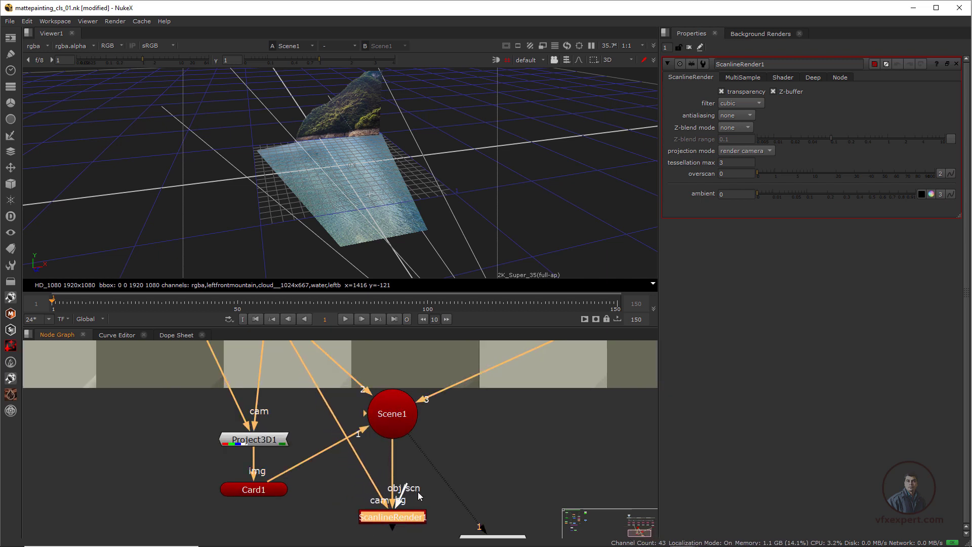
pyautogui.scroll(-2, 424, 461)
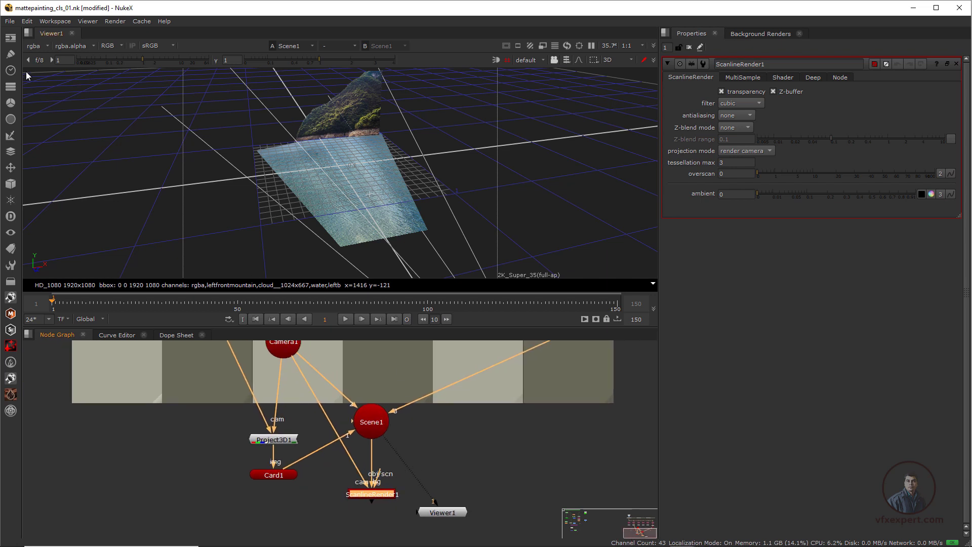
# Step: Add a Constant node feeding ScanlineRender1's bg input and set its format to HD_1080 1920x1080
pyautogui.click(11, 41)
pyautogui.click(48, 95)
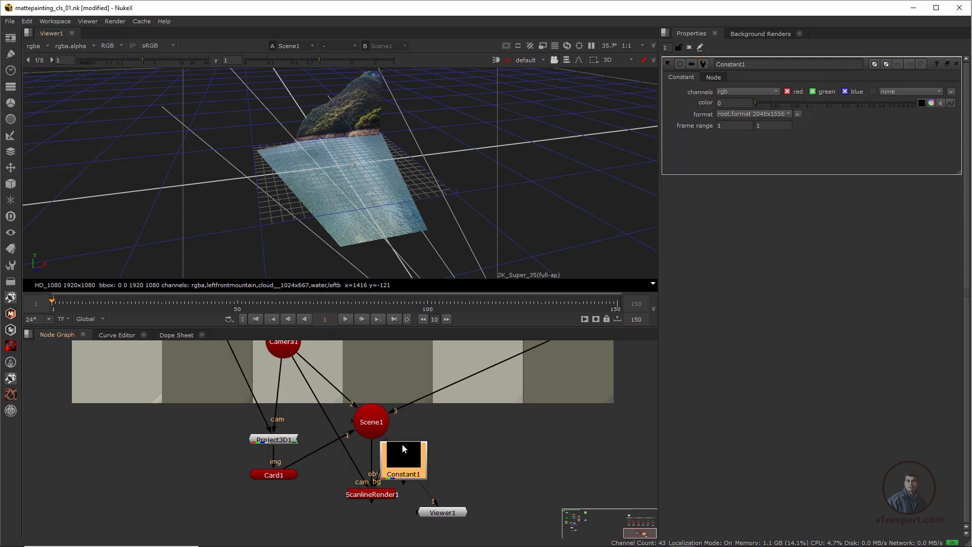
pyautogui.scroll(2, 410, 471)
pyautogui.moveTo(368, 473); pyautogui.dragTo(462, 459)
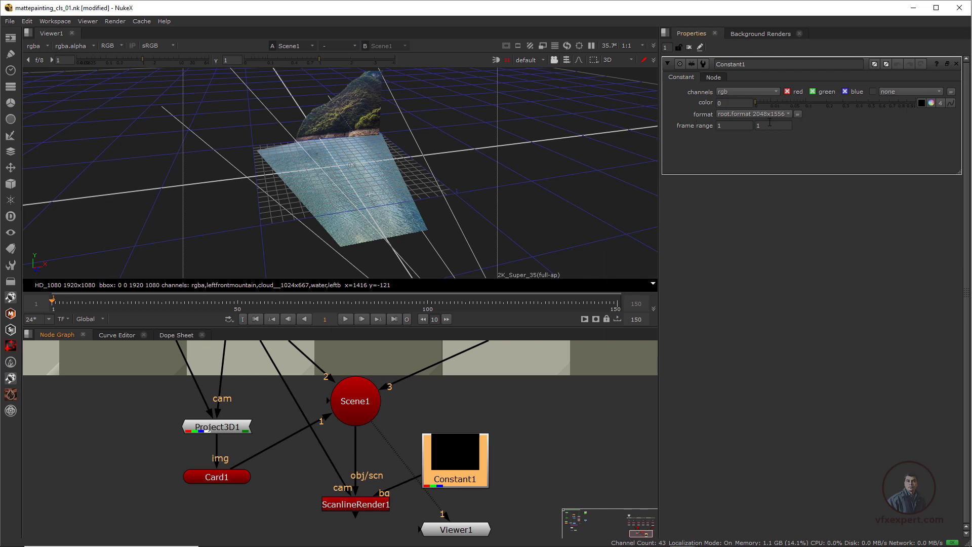
pyautogui.click(753, 113)
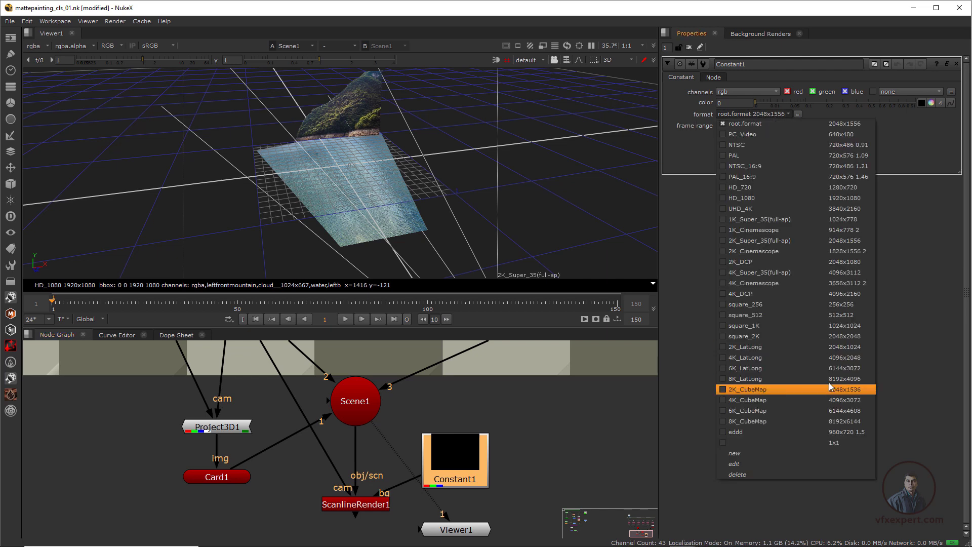
pyautogui.click(844, 203)
pyautogui.scroll(-3, 268, 397)
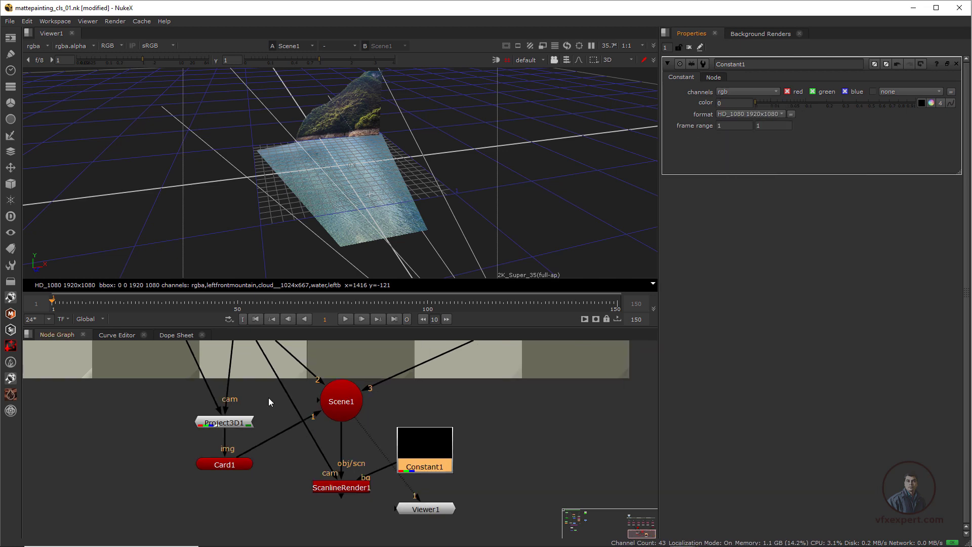
# Step: Show Read1 in the viewer and examine the original painting's frame and the right mountain's position
pyautogui.moveTo(268, 397); pyautogui.dragTo(290, 482, button='middle')
pyautogui.moveTo(228, 388); pyautogui.dragTo(280, 516, button='middle')
pyautogui.click(204, 357)
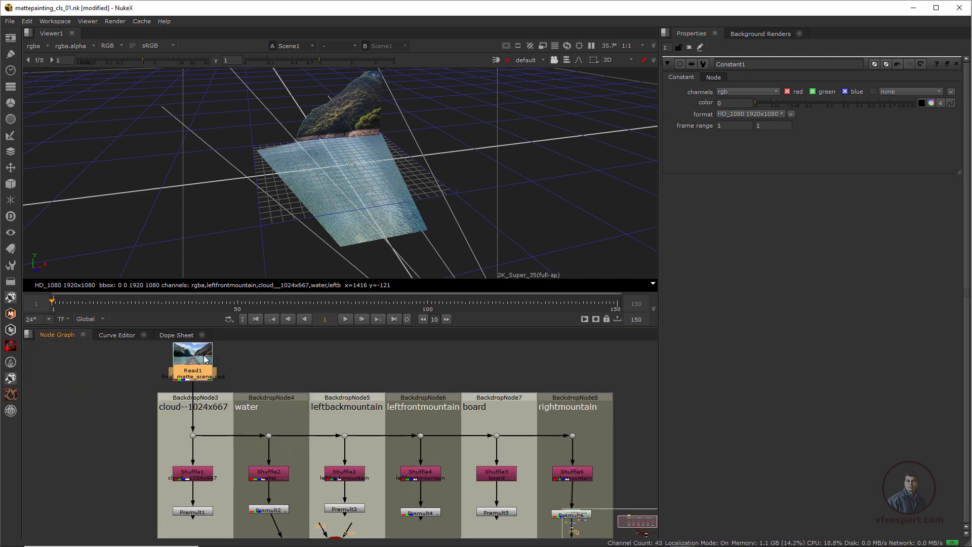
pyautogui.press('1')
pyautogui.scroll(2, 513, 154)
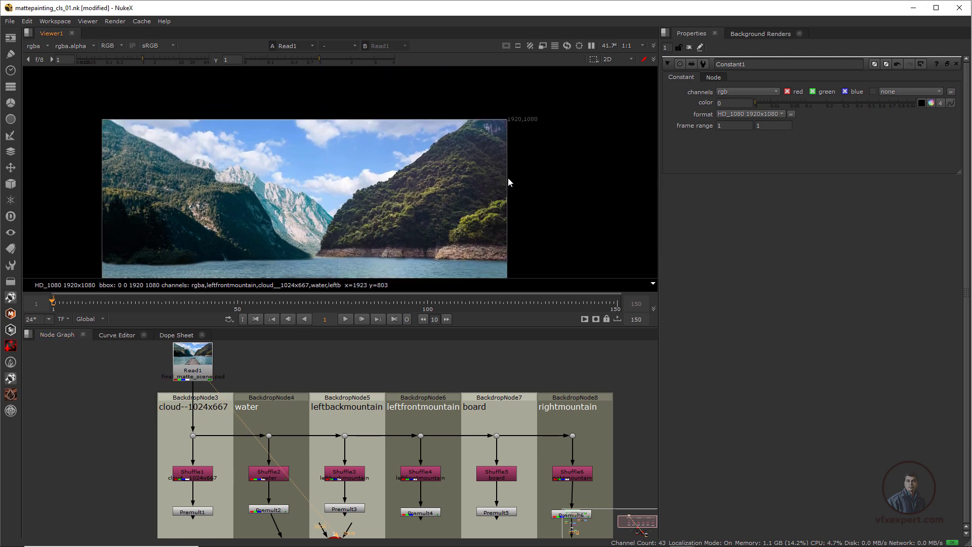
pyautogui.moveTo(499, 92); pyautogui.dragTo(554, 126)
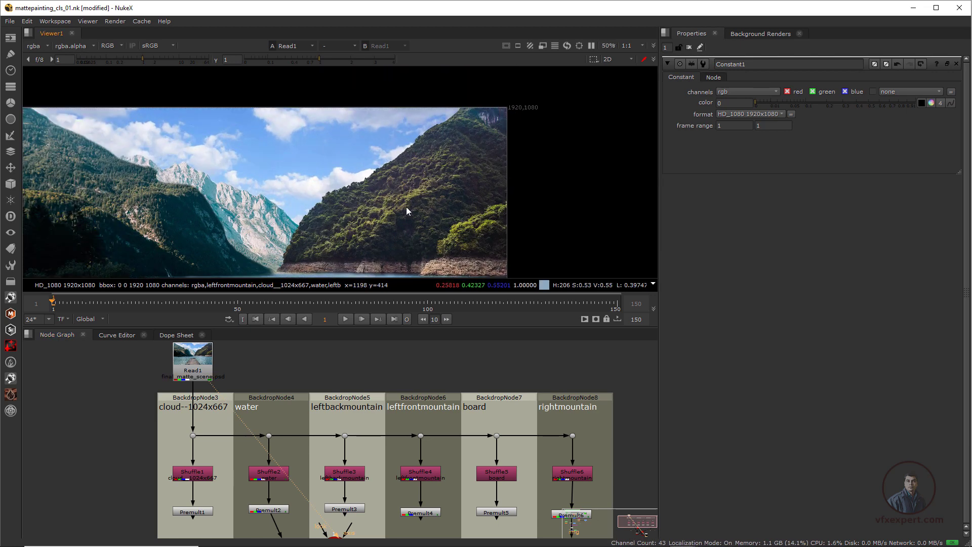
pyautogui.scroll(-3, 406, 206)
pyautogui.scroll(-2, 405, 428)
pyautogui.moveTo(468, 458); pyautogui.dragTo(391, 380, button='middle')
pyautogui.scroll(2, 417, 464)
pyautogui.scroll(1, 417, 464)
pyautogui.moveTo(365, 533); pyautogui.dragTo(387, 453, button='middle')
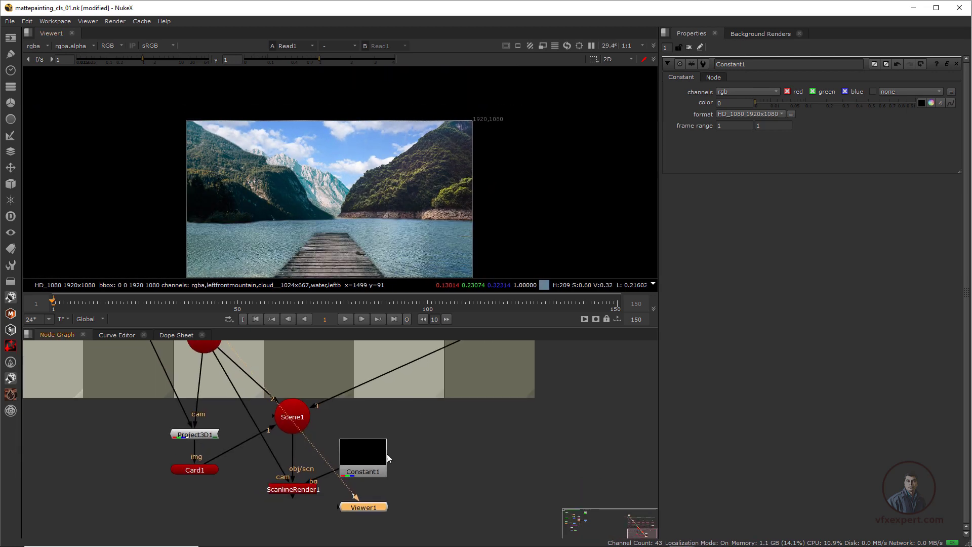
# Step: Move Constant1 and Viewer1 slightly away from ScanlineRender1 in the node graph
pyautogui.doubleClick(384, 453)
pyautogui.moveTo(365, 463); pyautogui.dragTo(393, 471)
pyautogui.moveTo(382, 508); pyautogui.dragTo(392, 513)
# Step: Show ScanlineRender1's output and compare it with the 3D view, checking where the right mountain meets the water
pyautogui.click(310, 488)
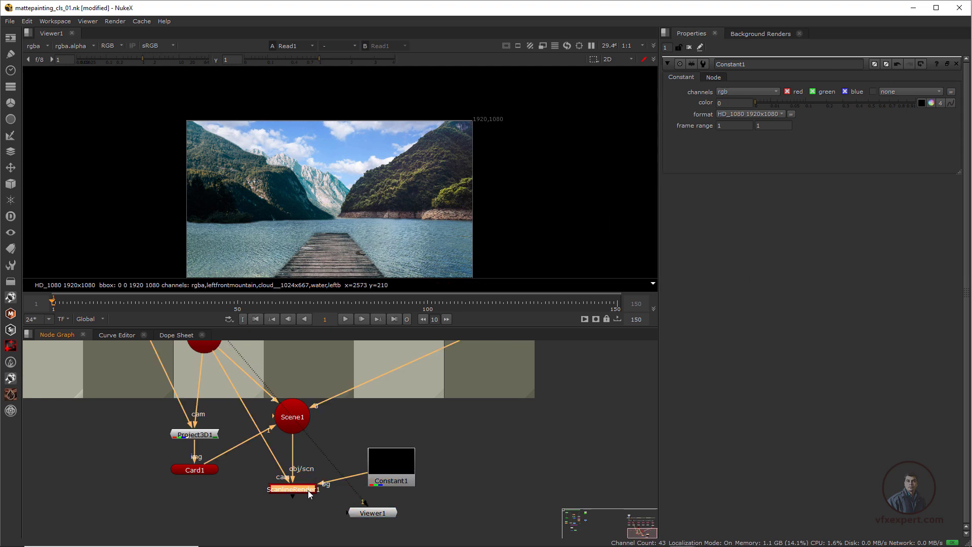
pyautogui.press('1')
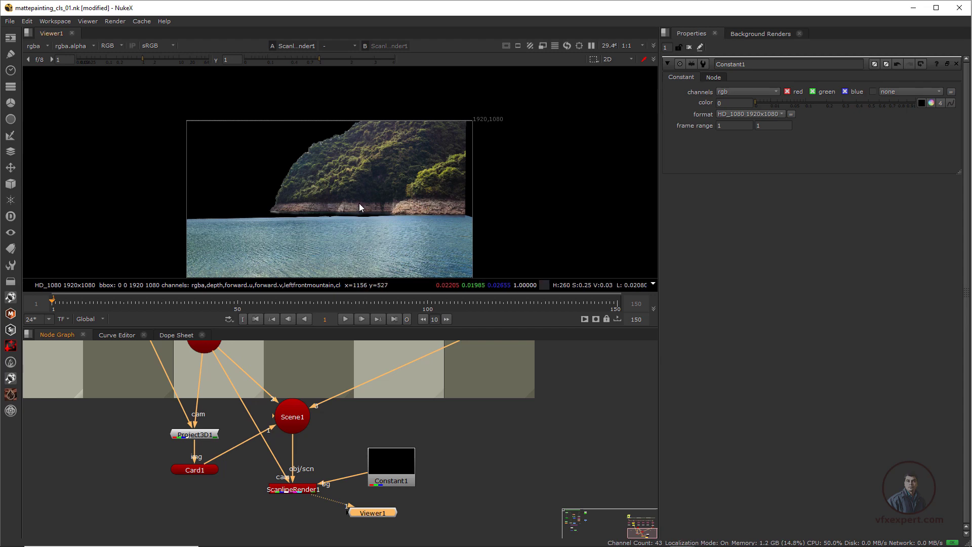
pyautogui.scroll(2, 360, 202)
pyautogui.moveTo(359, 208); pyautogui.dragTo(442, 158, button='middle')
pyautogui.scroll(-1, 404, 187)
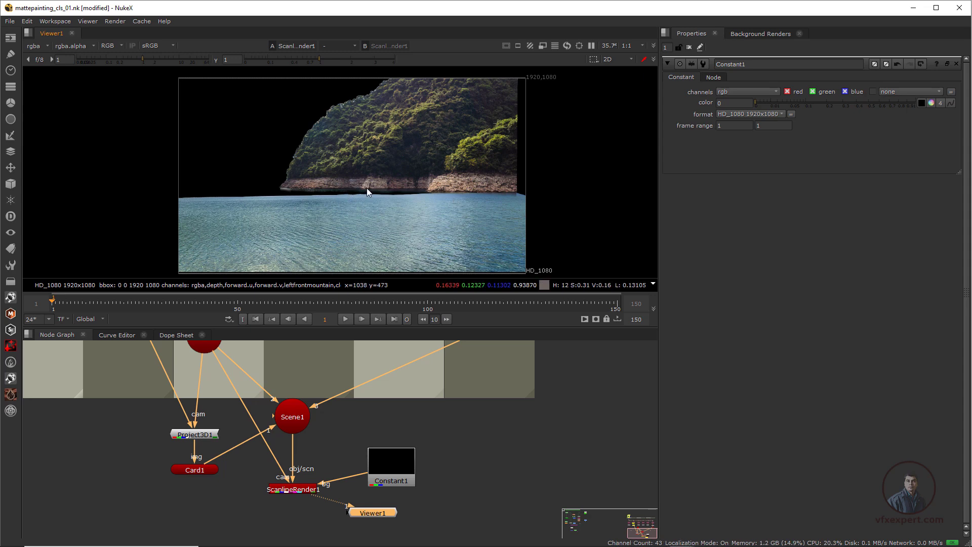
pyautogui.press('Tab')
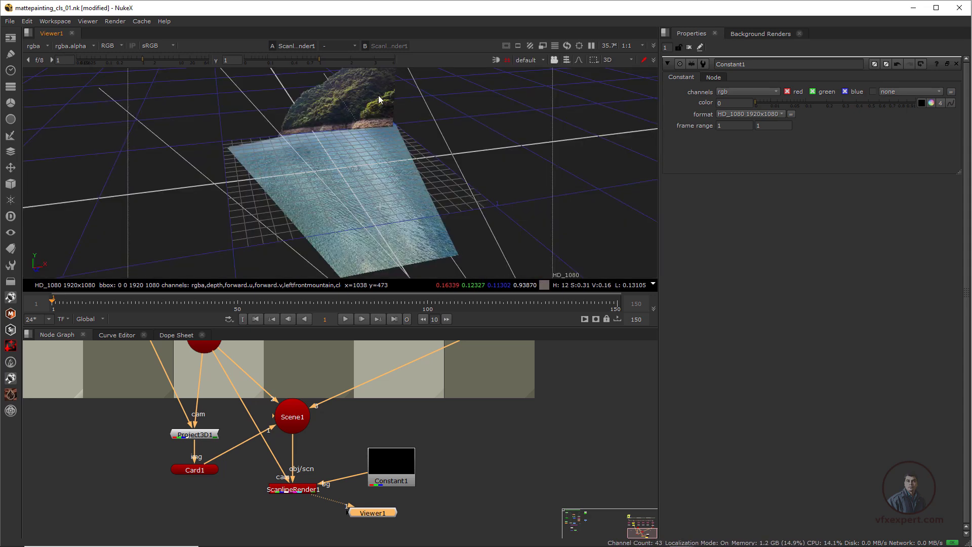
pyautogui.press('Tab')
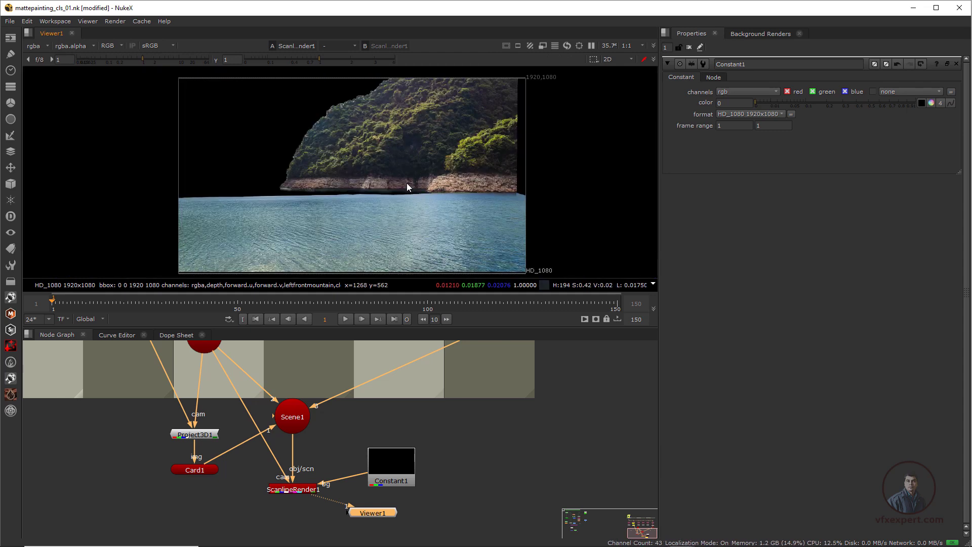
# Step: Set Card2's uniform scale to 2 and shift it to x -0.024, y 0.13 so the mountain base meets the water
pyautogui.scroll(-1, 402, 489)
pyautogui.moveTo(414, 363); pyautogui.dragTo(420, 451, button='middle')
pyautogui.scroll(1, 420, 452)
pyautogui.doubleClick(500, 445)
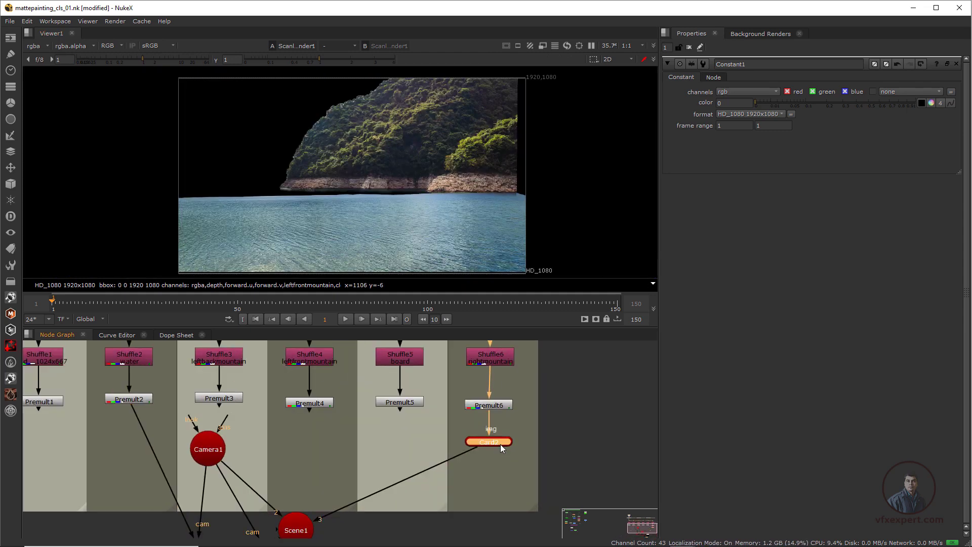
pyautogui.moveTo(268, 140); pyautogui.dragTo(269, 148)
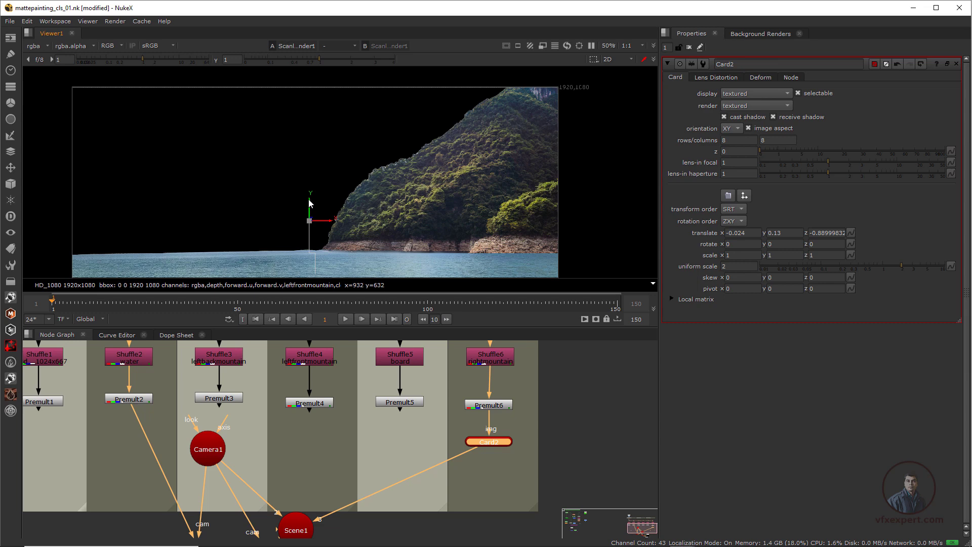
pyautogui.scroll(2, 335, 236)
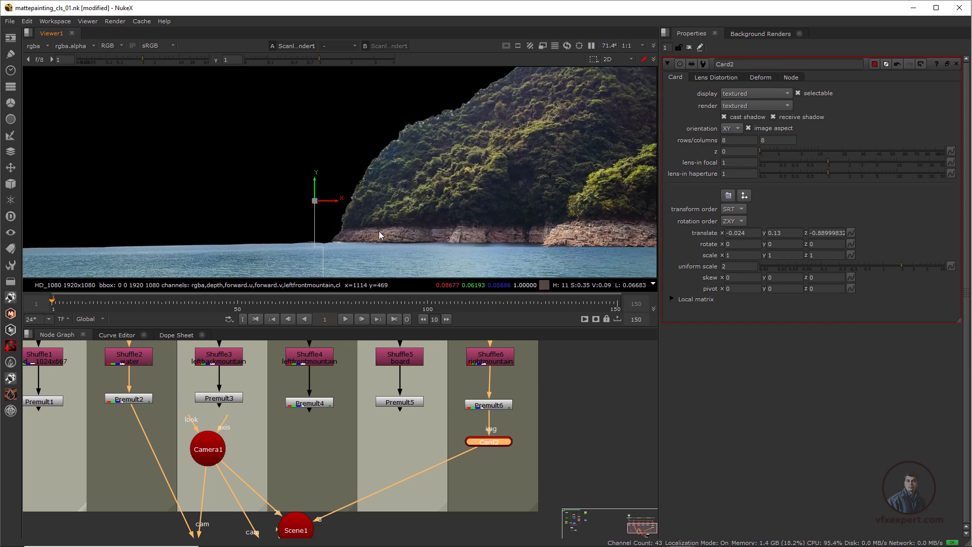
pyautogui.moveTo(516, 247); pyautogui.dragTo(358, 258, button='middle')
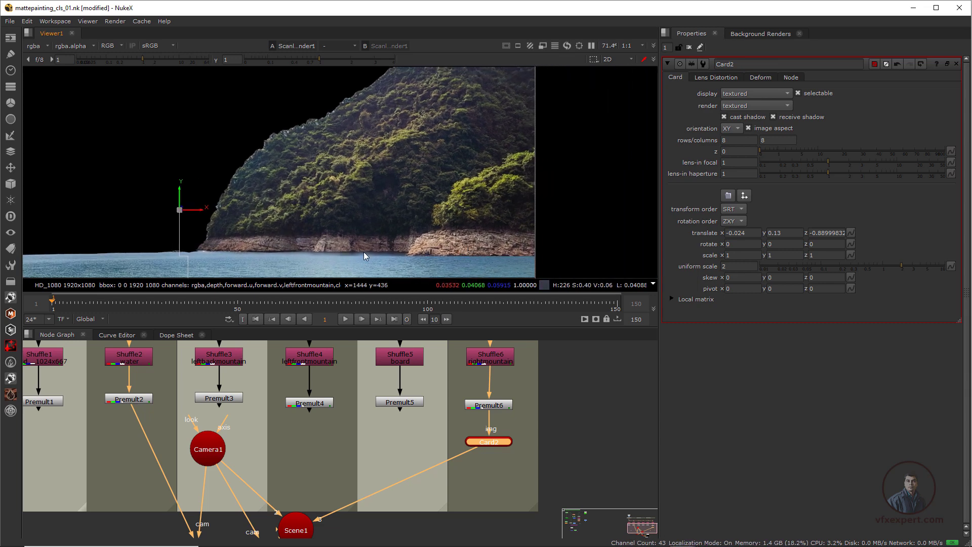
# Step: Move Card2 in the 3D view to about y 0.129, z -0.875 and check the mountain's fit in the render
pyautogui.press('Tab')
pyautogui.keyDown('ctrl'); pyautogui.moveTo(355, 206); pyautogui.dragTo(369, 239); pyautogui.keyUp('ctrl')
pyautogui.moveTo(304, 123); pyautogui.dragTo(305, 120)
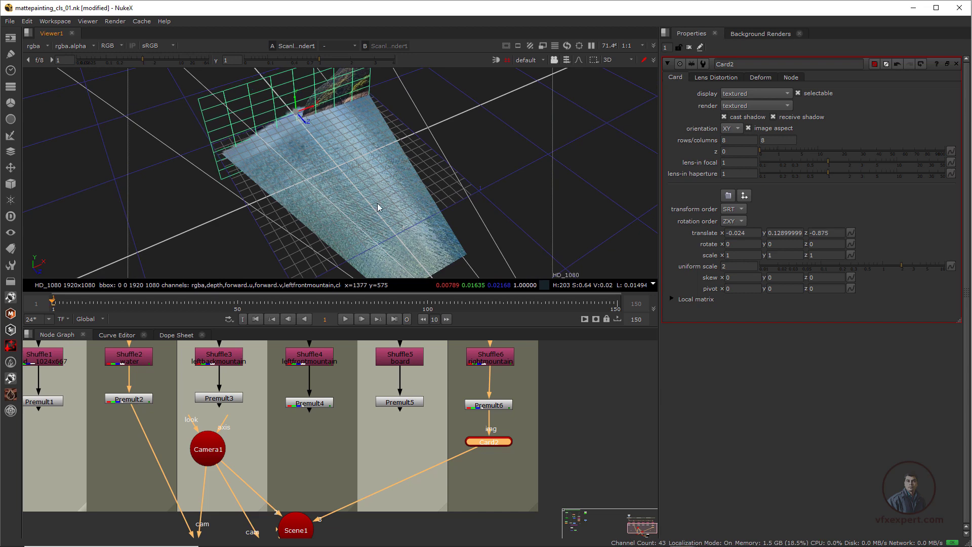
pyautogui.press('Tab')
pyautogui.scroll(-2, 414, 261)
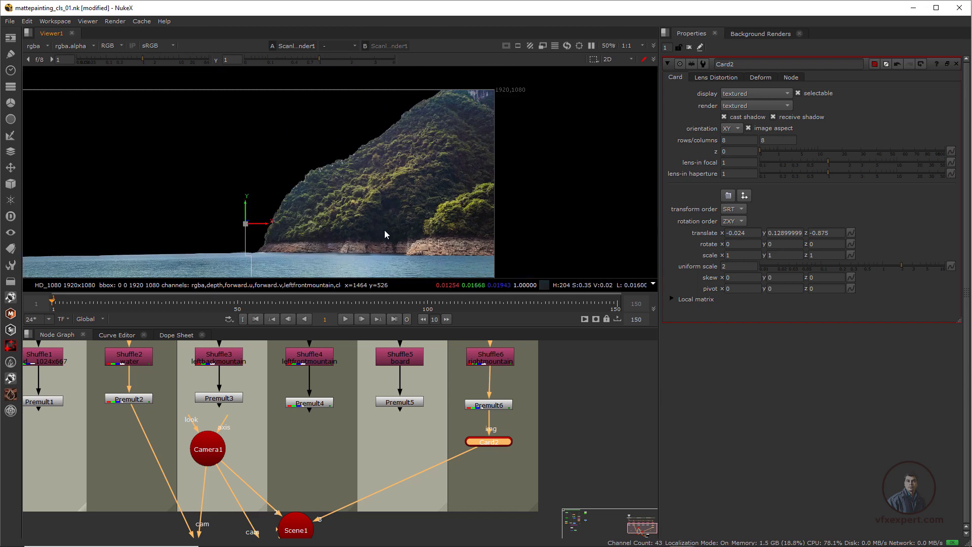
pyautogui.moveTo(433, 222); pyautogui.dragTo(474, 189, button='middle')
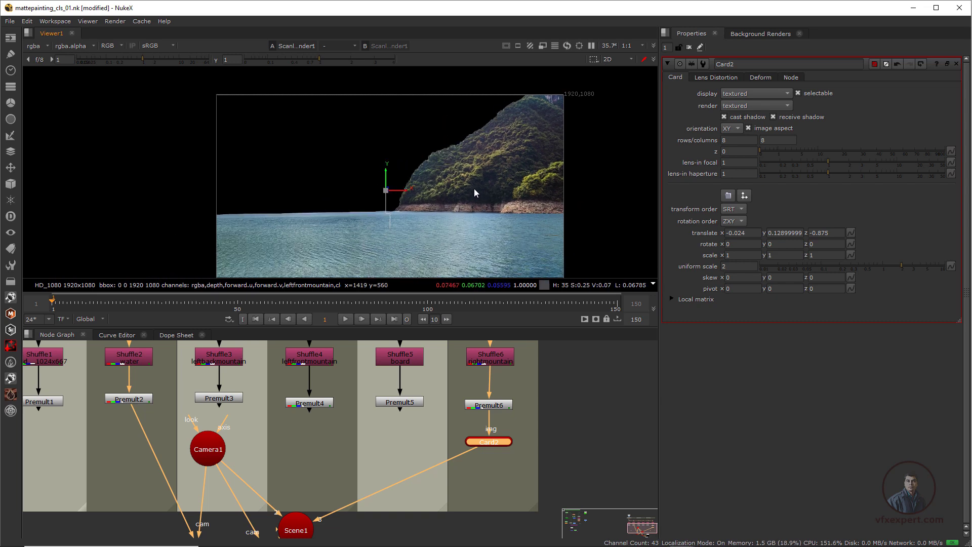
pyautogui.scroll(-1, 474, 189)
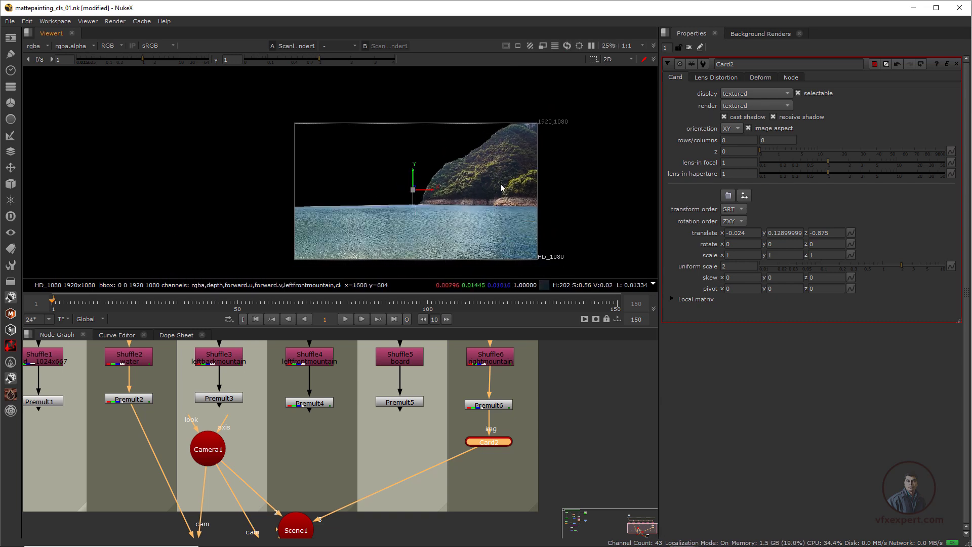
# Step: Inspect the water and mountain cards in the 3D view, and display Premult4's leftfrontmountain layer in the viewer
pyautogui.press('Tab')
pyautogui.scroll(-2, 380, 214)
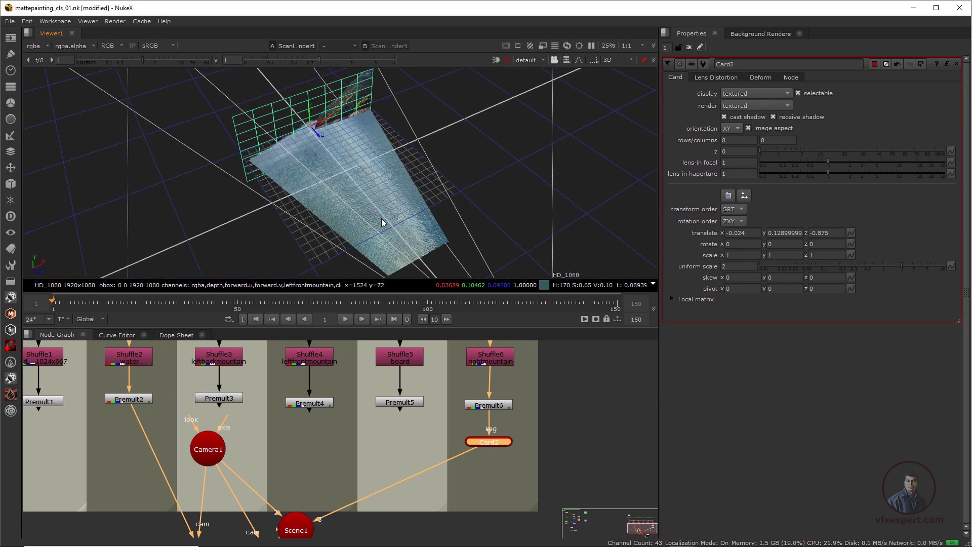
pyautogui.moveTo(384, 219); pyautogui.dragTo(442, 234, button='middle')
pyautogui.keyDown('ctrl'); pyautogui.moveTo(464, 230); pyautogui.dragTo(393, 218); pyautogui.keyUp('ctrl')
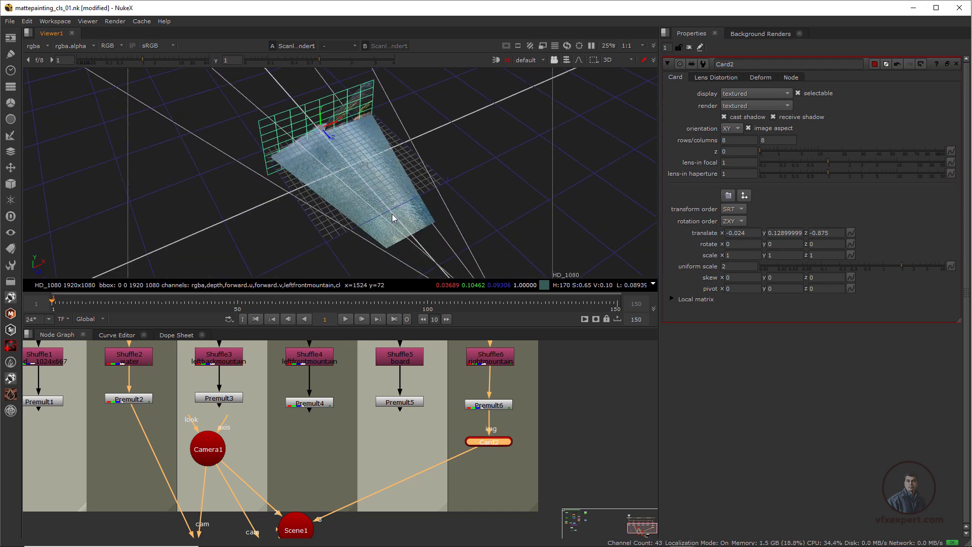
pyautogui.moveTo(362, 423); pyautogui.dragTo(376, 480, button='middle')
pyautogui.scroll(-2, 386, 481)
pyautogui.moveTo(360, 428); pyautogui.dragTo(391, 452, button='middle')
pyautogui.scroll(2, 391, 450)
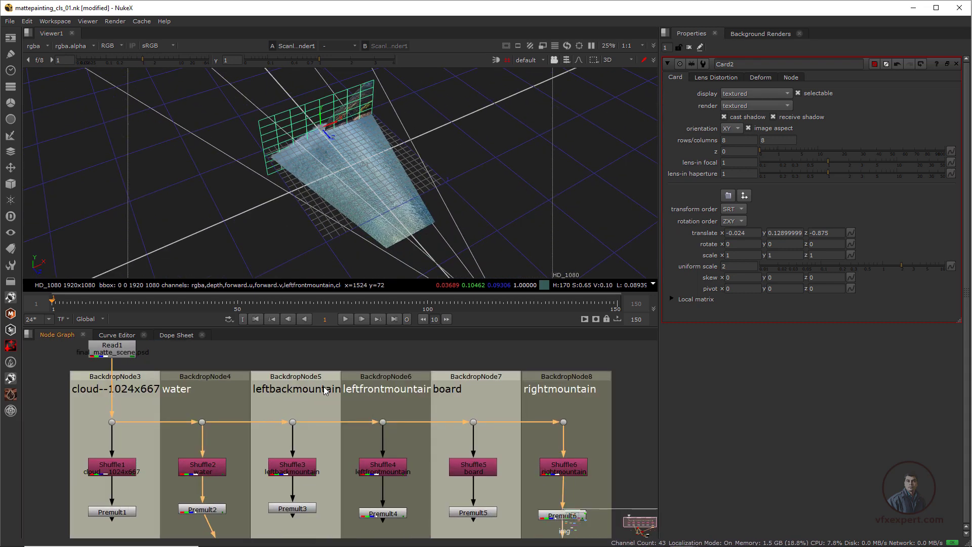
pyautogui.moveTo(381, 451); pyautogui.dragTo(366, 412, button='middle')
pyautogui.click(363, 478)
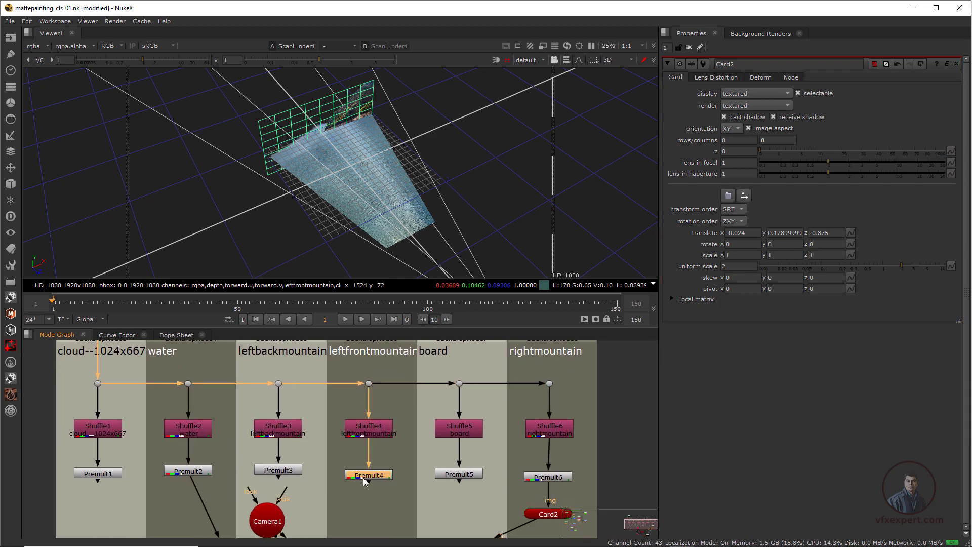
pyautogui.press('1')
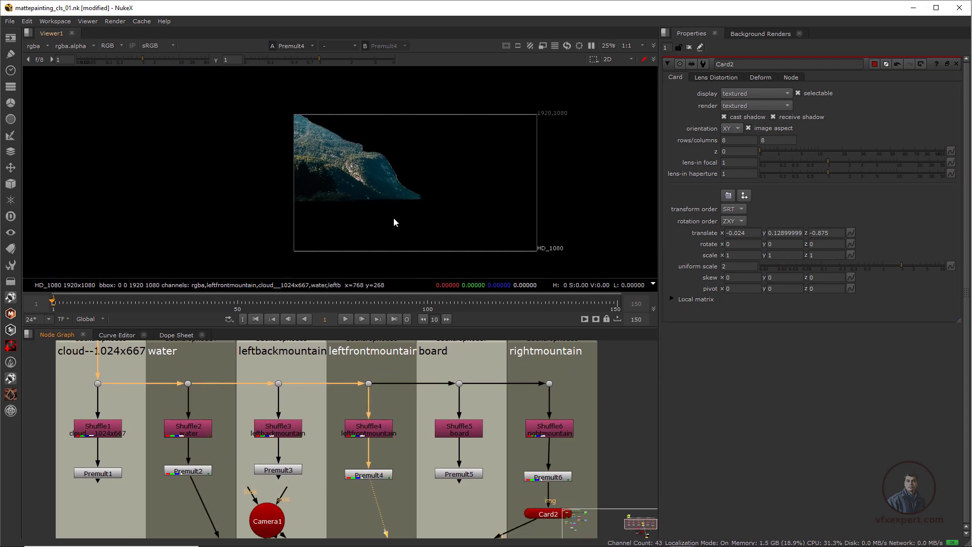
pyautogui.scroll(2, 409, 457)
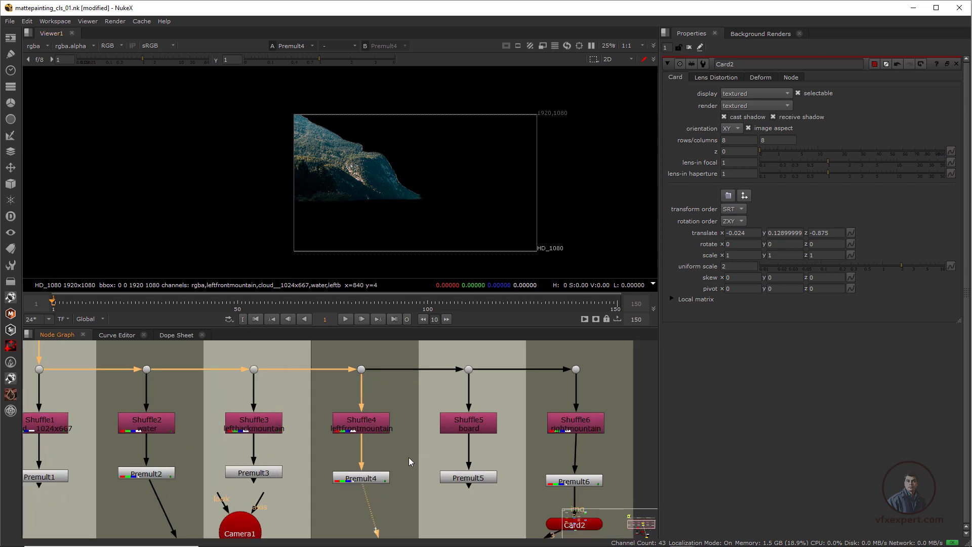
# Step: Duplicate Card2, place the copy below Premult4 with its image input attached there, and connect it to Scene1
pyautogui.moveTo(377, 438); pyautogui.dragTo(354, 417, button='middle')
pyautogui.scroll(-2, 354, 417)
pyautogui.click(504, 454)
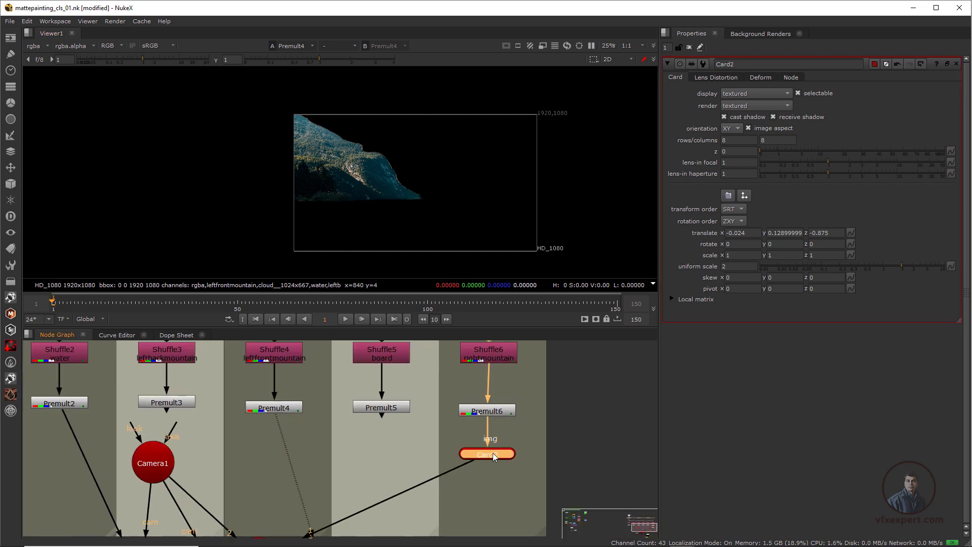
pyautogui.hotkey('ctrl', 'c')
pyautogui.hotkey('ctrl', 'v')
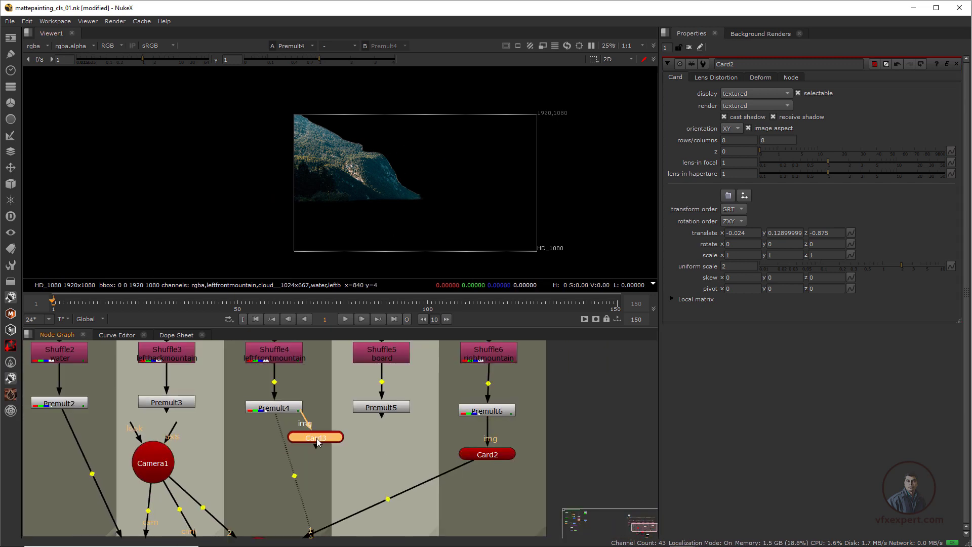
pyautogui.moveTo(318, 441); pyautogui.dragTo(274, 408)
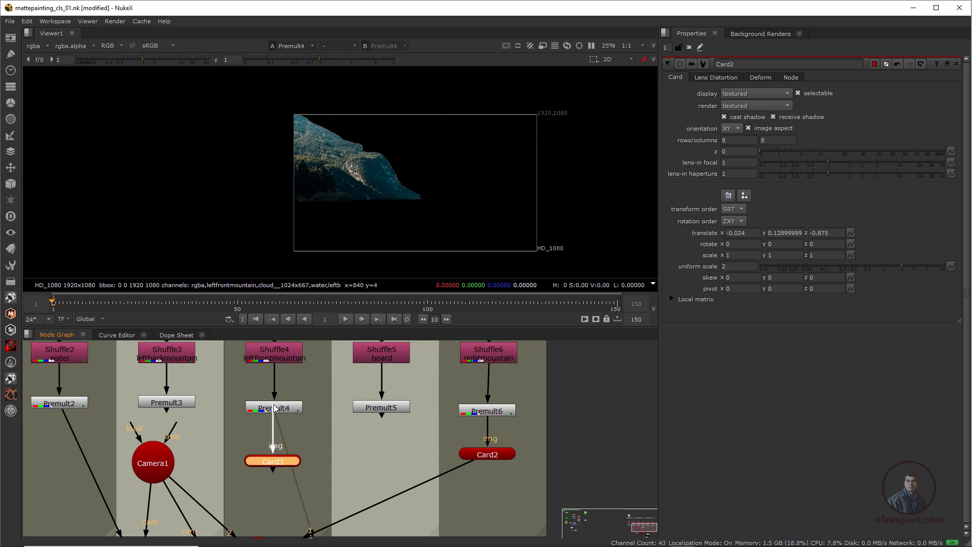
pyautogui.moveTo(306, 528); pyautogui.dragTo(362, 475, button='middle')
pyautogui.moveTo(334, 414); pyautogui.dragTo(317, 508)
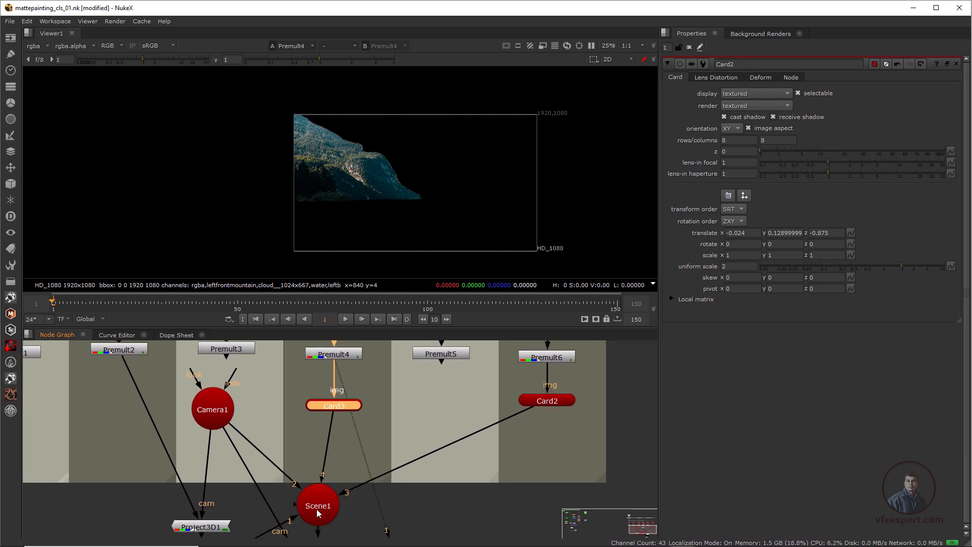
# Step: Display ScanlineRender1's output and check where the left front mountain meets the water, comparing with the 3D view
pyautogui.moveTo(339, 504); pyautogui.dragTo(345, 434, button='middle')
pyautogui.scroll(1, 360, 211)
pyautogui.moveTo(318, 355); pyautogui.dragTo(337, 328, button='middle')
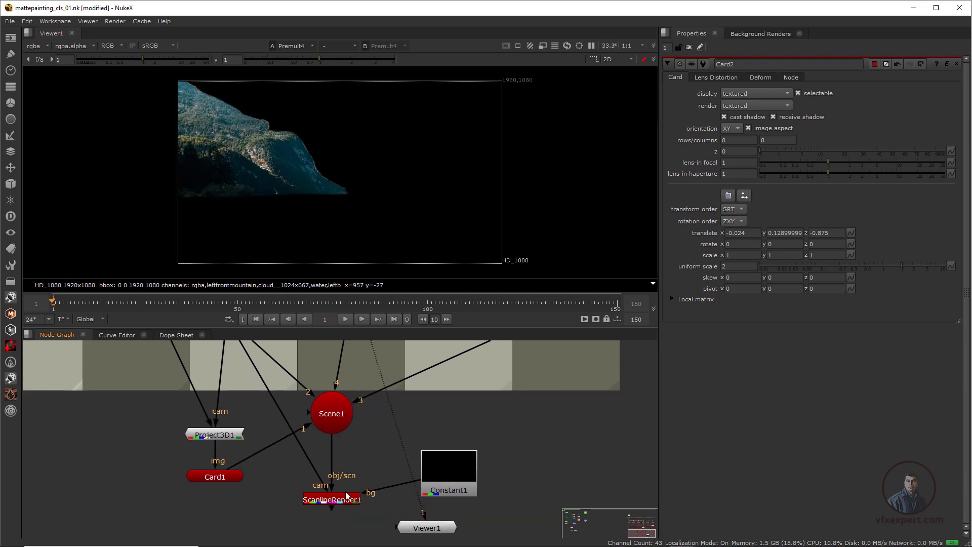
pyautogui.click(331, 499)
pyautogui.press('1')
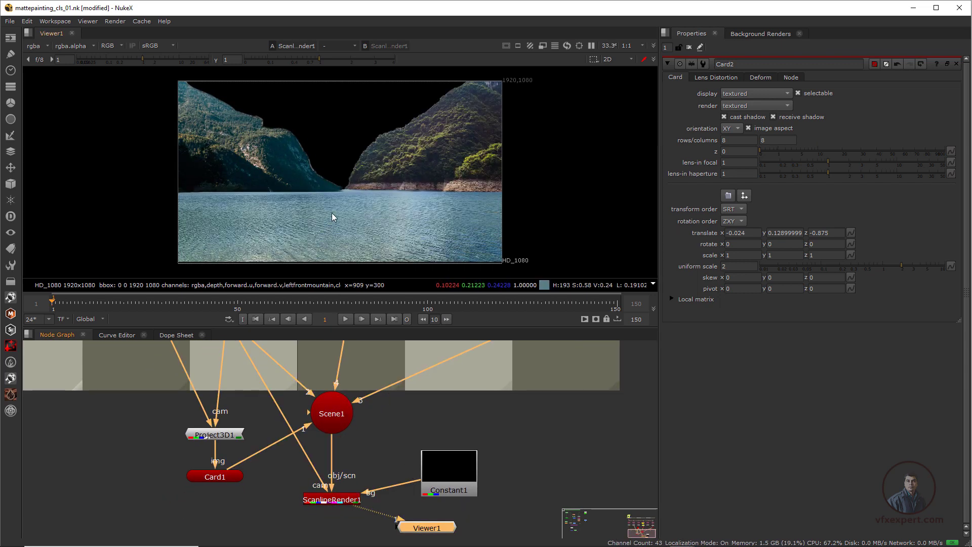
pyautogui.press('Tab')
pyautogui.keyDown('ctrl'); pyautogui.moveTo(287, 131); pyautogui.dragTo(289, 176); pyautogui.keyUp('ctrl')
pyautogui.click(289, 176)
pyautogui.press('Tab')
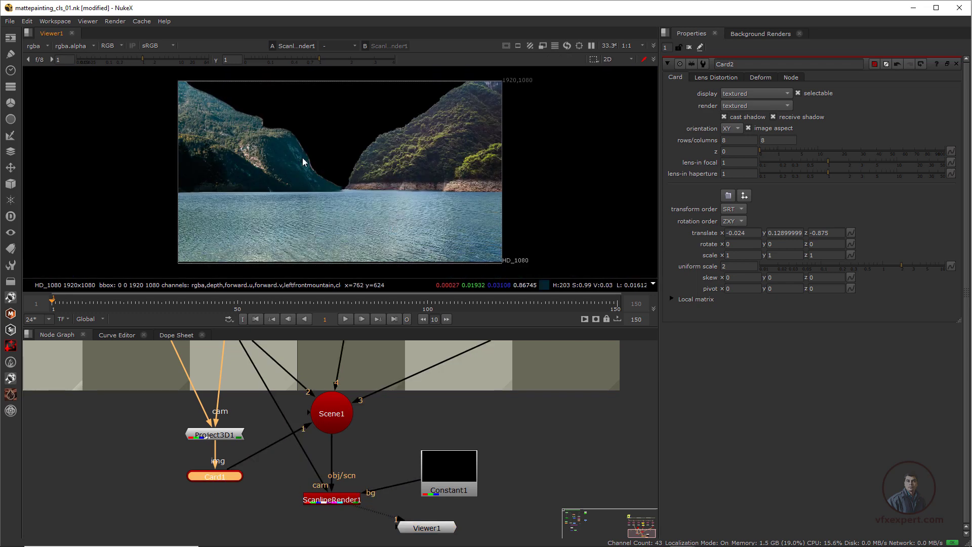
pyautogui.scroll(3, 223, 183)
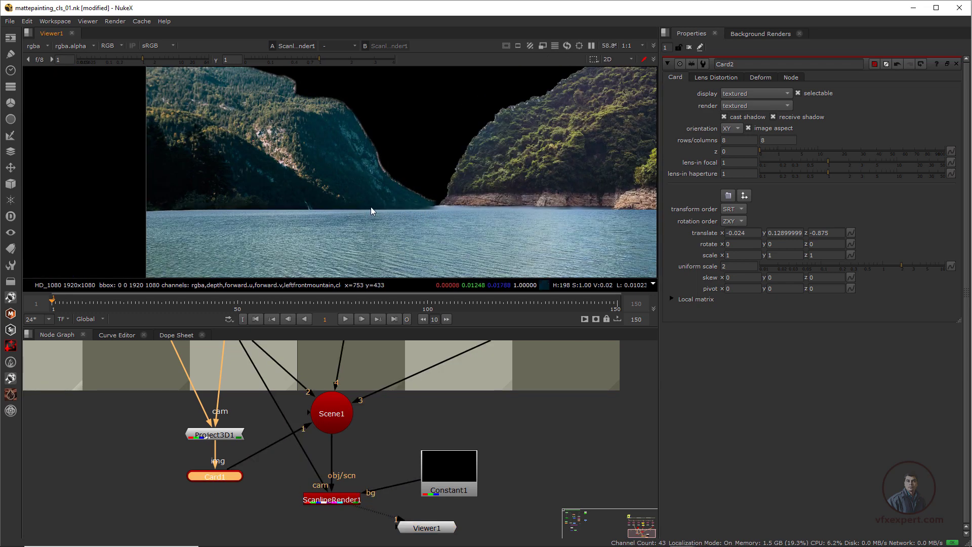
pyautogui.scroll(-3, 377, 218)
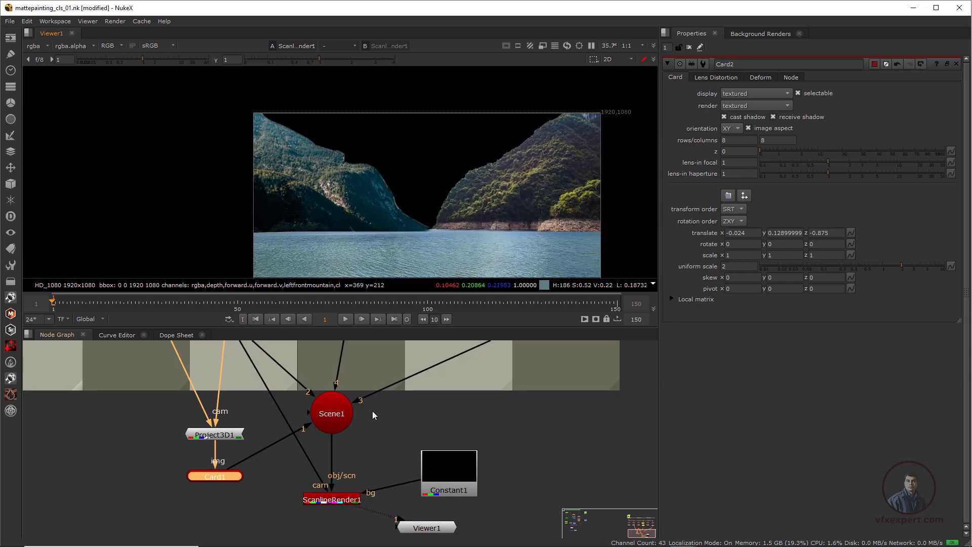
# Step: Shift Card3 to about x -0.038, y 0.14 so the left front mountain's base meets the water
pyautogui.scroll(-1, 366, 422)
pyautogui.moveTo(372, 411); pyautogui.dragTo(405, 463, button='middle')
pyautogui.scroll(-1, 366, 423)
pyautogui.doubleClick(388, 422)
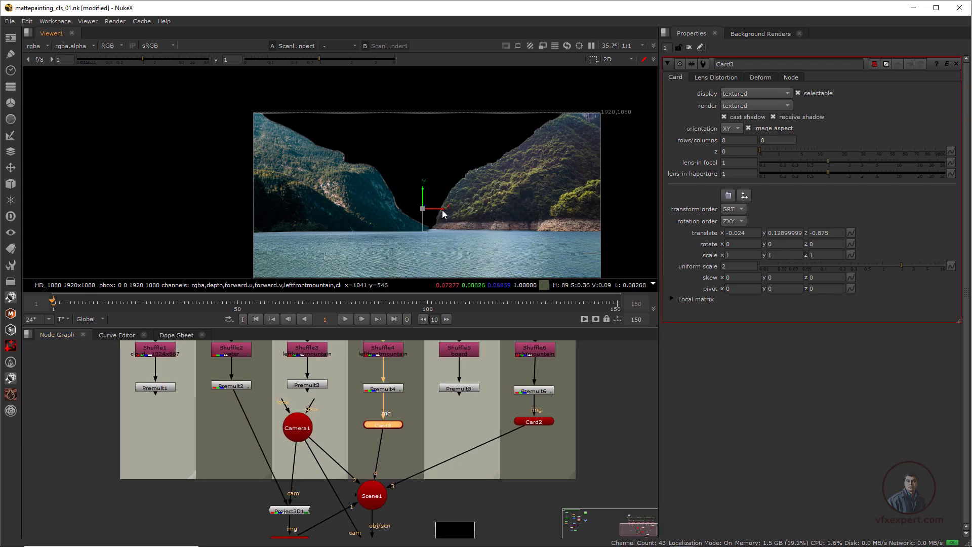
pyautogui.moveTo(440, 208); pyautogui.dragTo(432, 187)
pyautogui.scroll(2, 408, 211)
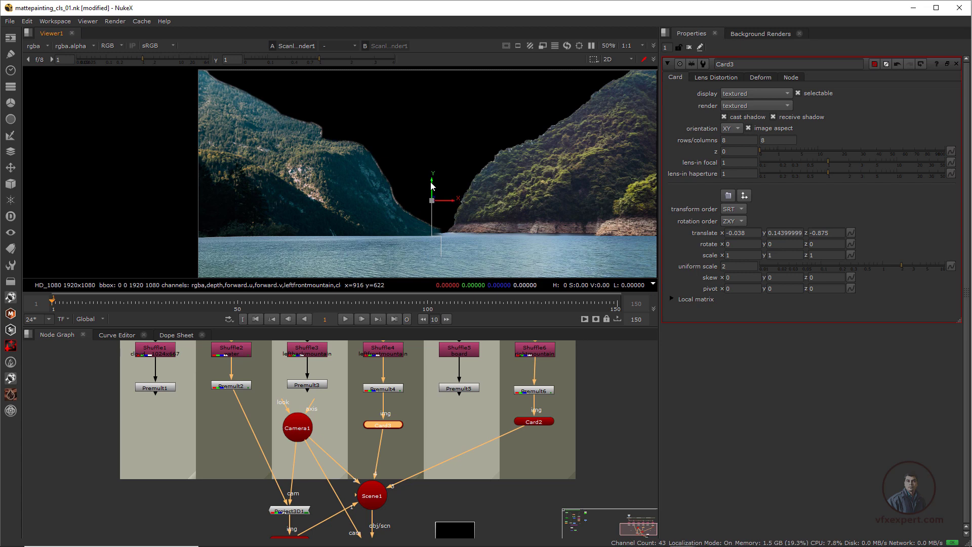
pyautogui.scroll(-2, 430, 202)
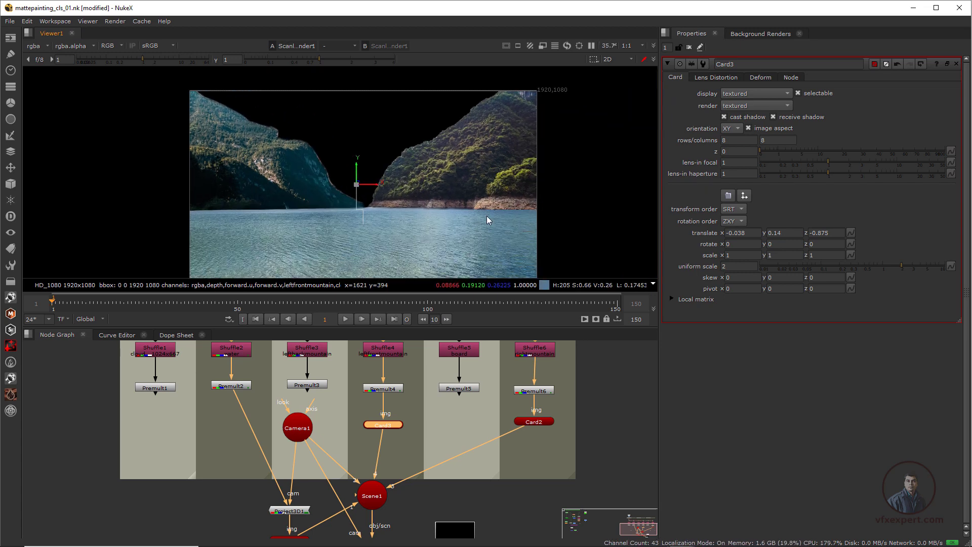
# Step: Review the card layout from an angle in 3D, and display Premult3's leftbackmountain layer in the viewer
pyautogui.press('Tab')
pyautogui.keyDown('ctrl'); pyautogui.moveTo(377, 210); pyautogui.dragTo(501, 238); pyautogui.keyUp('ctrl')
pyautogui.scroll(-2, 354, 411)
pyautogui.moveTo(307, 403); pyautogui.dragTo(378, 469, button='middle')
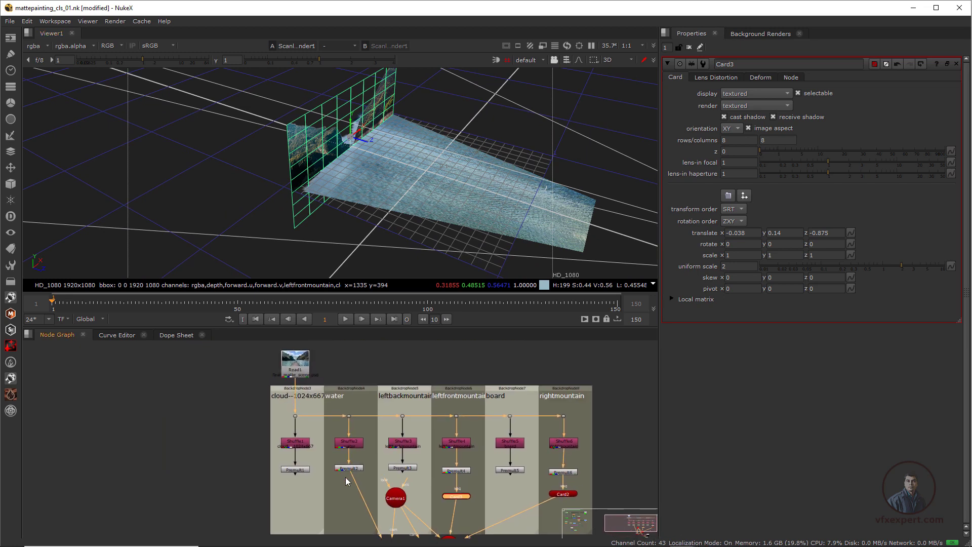
pyautogui.click(403, 468)
pyautogui.press('1')
pyautogui.press('Tab')
pyautogui.scroll(4, 388, 405)
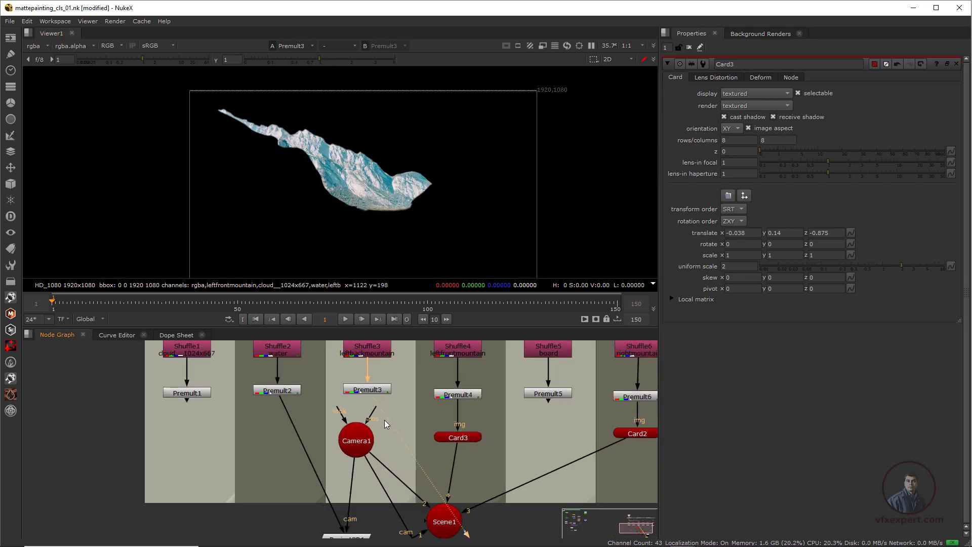
# Step: Move Camera1 down to make room, paste a card copy under Premult3 and connect it to Scene1
pyautogui.moveTo(358, 438); pyautogui.dragTo(353, 488)
pyautogui.click(357, 433)
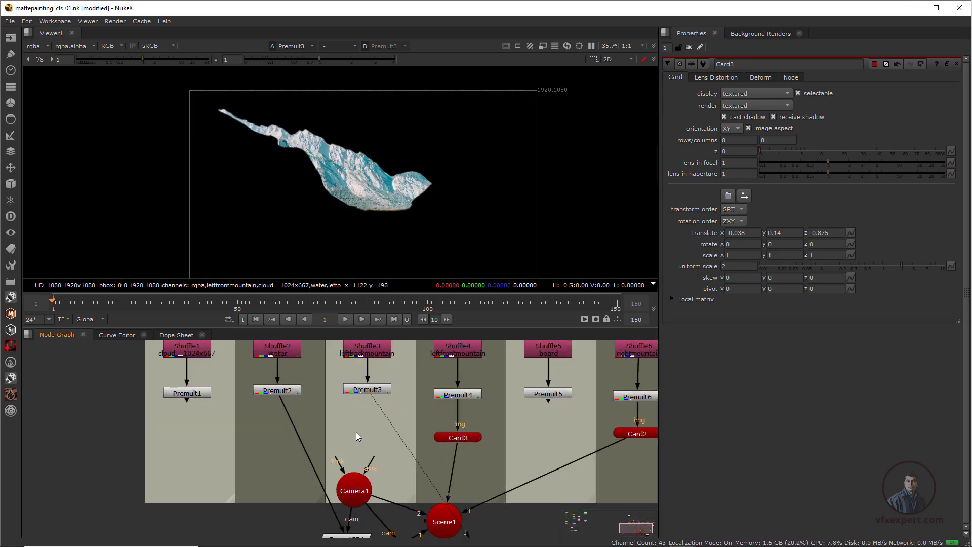
pyautogui.hotkey('ctrl', 'v')
pyautogui.moveTo(367, 390); pyautogui.dragTo(365, 391)
pyautogui.moveTo(373, 436); pyautogui.dragTo(365, 408, button='middle')
pyautogui.click(362, 422)
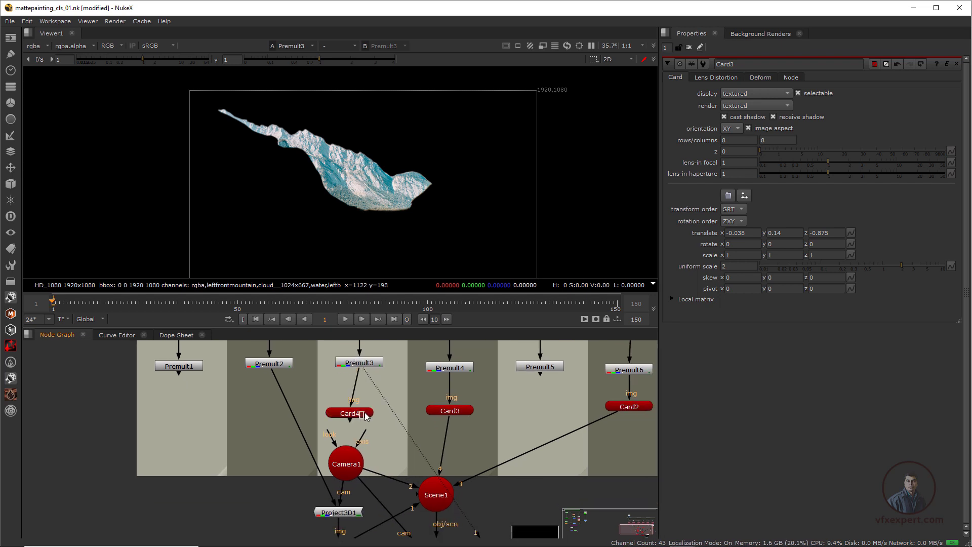
pyautogui.moveTo(364, 413); pyautogui.dragTo(370, 404)
pyautogui.moveTo(371, 417); pyautogui.dragTo(354, 397, button='middle')
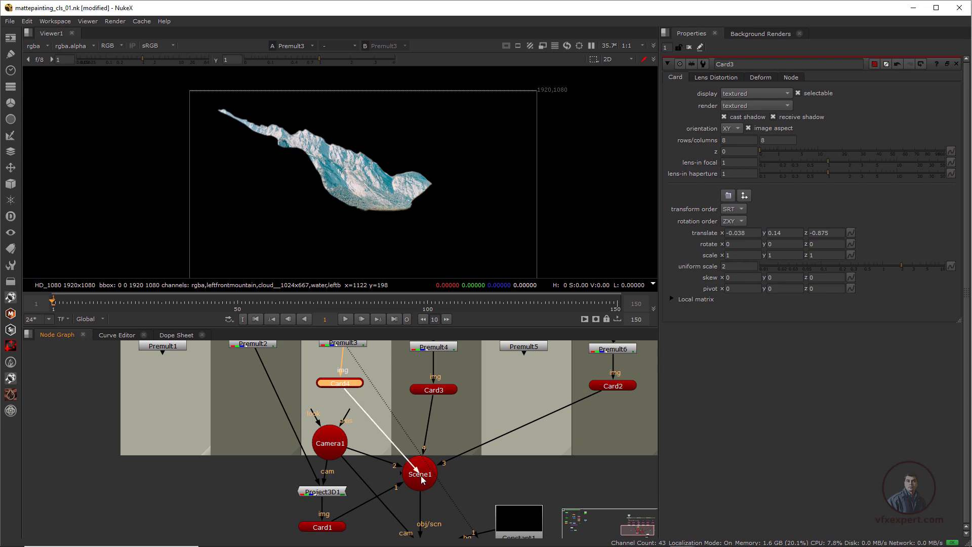
pyautogui.moveTo(421, 476); pyautogui.dragTo(432, 472)
# Step: Display ScanlineRender1's output and examine the left back mountain's card among the others in the 3D view
pyautogui.moveTo(433, 473); pyautogui.dragTo(417, 420, button='middle')
pyautogui.click(414, 495)
pyautogui.press('1')
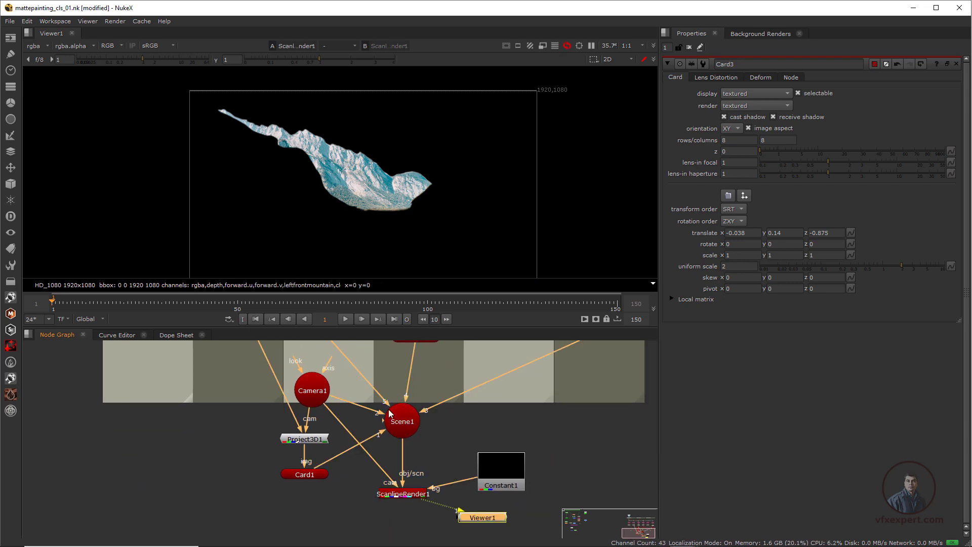
pyautogui.press('Tab')
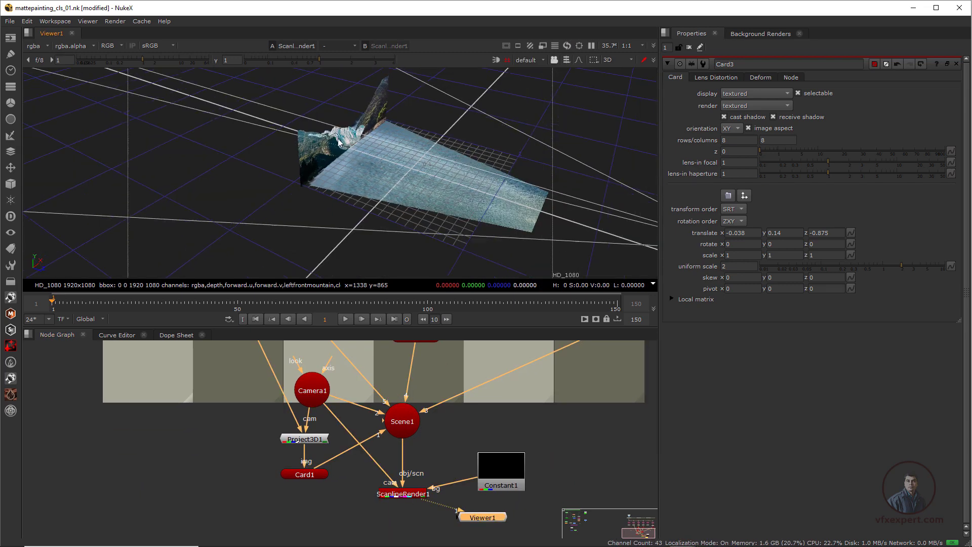
pyautogui.keyDown('ctrl'); pyautogui.moveTo(331, 146); pyautogui.dragTo(414, 182); pyautogui.keyUp('ctrl')
pyautogui.scroll(-1, 378, 407)
# Step: Push Card4 back in the 3D view to about z -1.052, behind the two front mountains
pyautogui.moveTo(333, 351); pyautogui.dragTo(378, 451, button='middle')
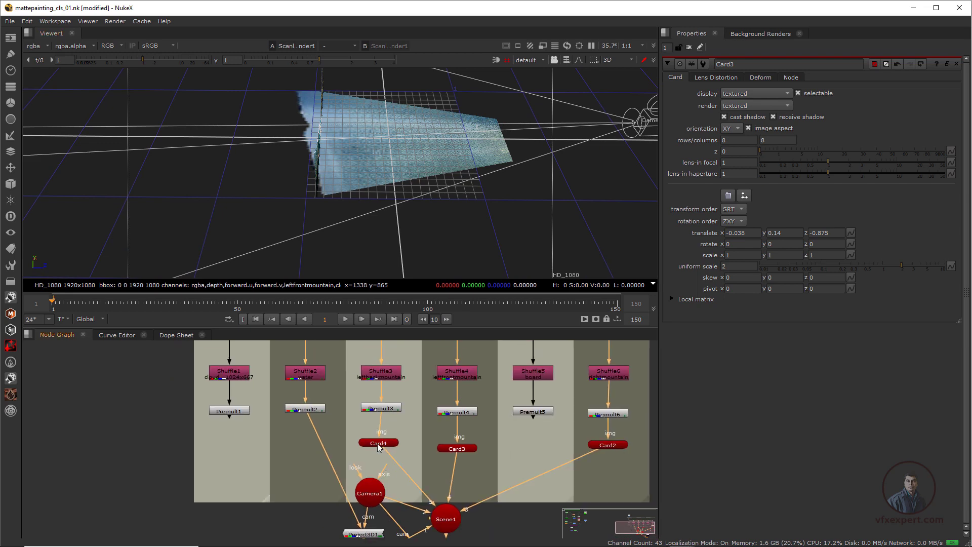
pyautogui.click(378, 443)
pyautogui.scroll(3, 283, 144)
pyautogui.moveTo(332, 127); pyautogui.dragTo(297, 137)
pyautogui.scroll(2, 258, 141)
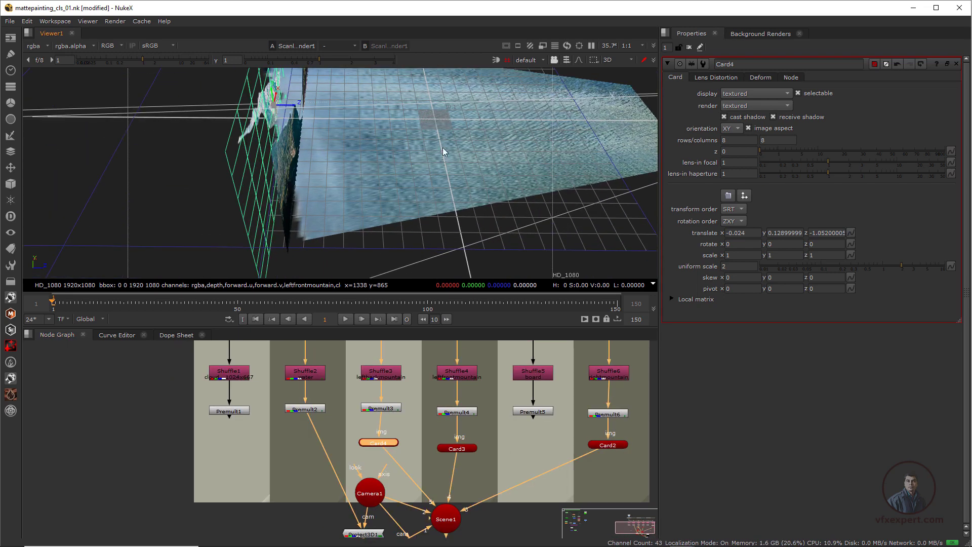
pyautogui.keyDown('ctrl'); pyautogui.moveTo(470, 169); pyautogui.dragTo(390, 159); pyautogui.keyUp('ctrl')
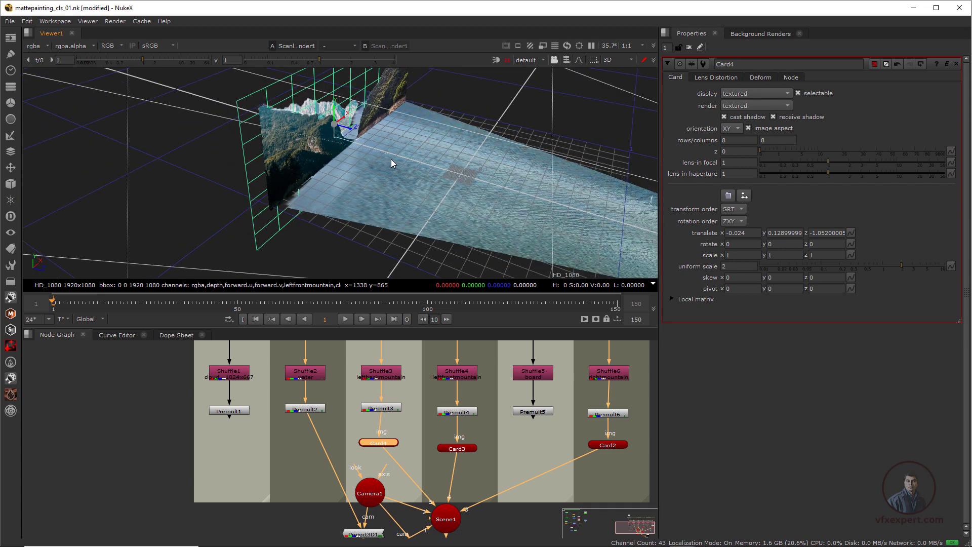
pyautogui.scroll(-3, 391, 163)
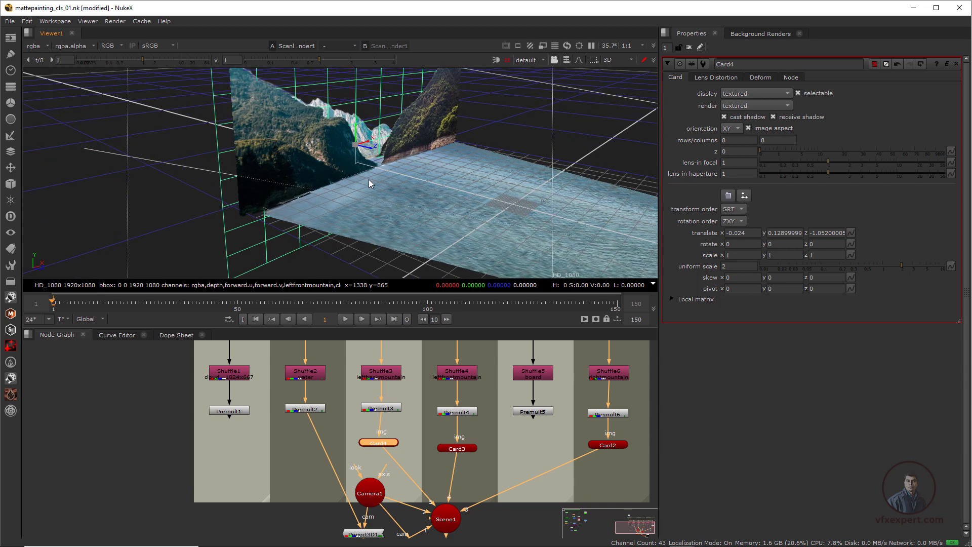
# Step: Set Card4's uniform scale to 2.5 and lower it to y 0.106, judging the fit in the render
pyautogui.press('Tab')
pyautogui.scroll(1, 315, 206)
pyautogui.moveTo(315, 202); pyautogui.dragTo(317, 205, button='middle')
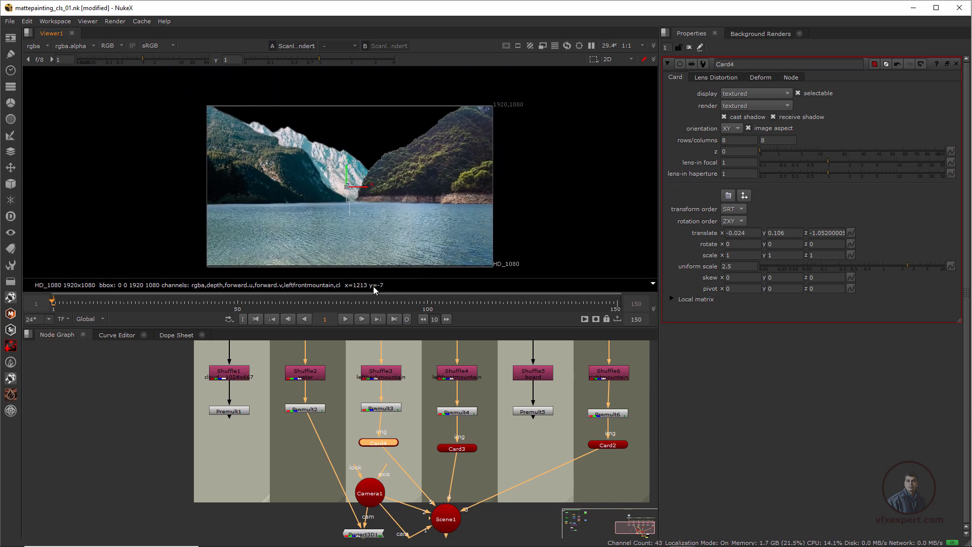
# Step: Paste another card copy under Premult1 for the cloud layer and connect it to Scene1
pyautogui.scroll(-1, 318, 424)
pyautogui.moveTo(315, 426); pyautogui.dragTo(395, 429, button='middle')
pyautogui.scroll(1, 349, 439)
pyautogui.click(326, 446)
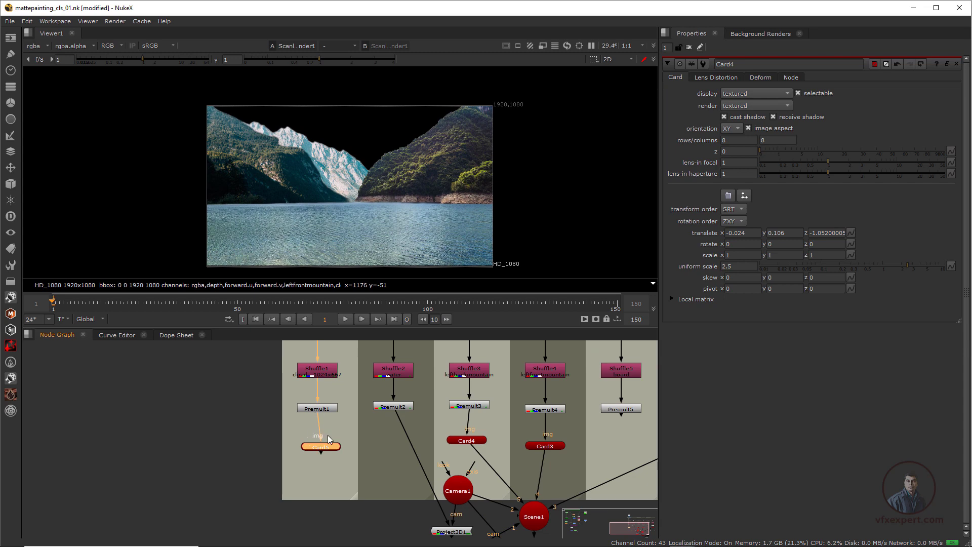
pyautogui.moveTo(327, 435); pyautogui.dragTo(319, 412, button='middle')
pyautogui.moveTo(310, 426); pyautogui.dragTo(522, 490)
# Step: Push Card5 back in the 3D view to about z -1.45, behind the mountains, and check its spacing
pyautogui.press('Tab')
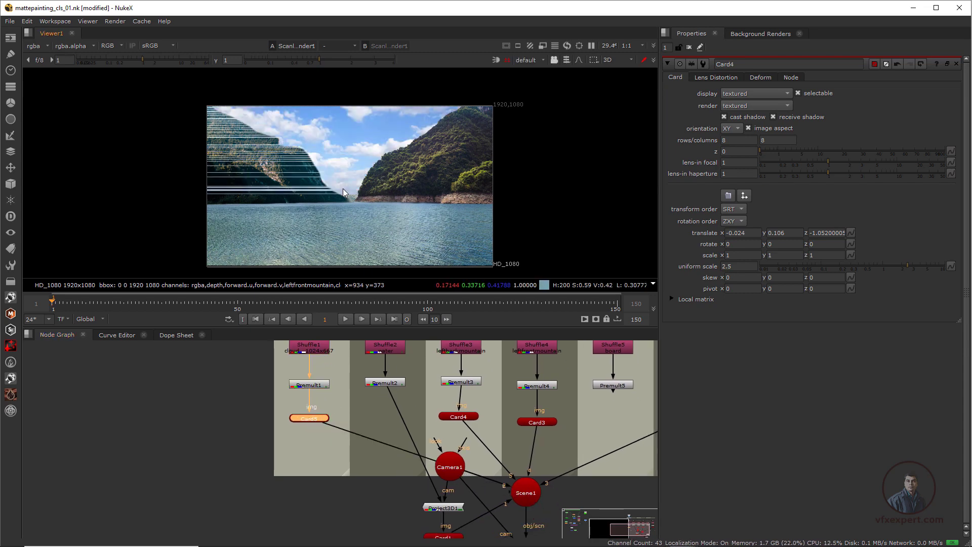
pyautogui.keyDown('ctrl'); pyautogui.moveTo(185, 125); pyautogui.dragTo(386, 169); pyautogui.keyUp('ctrl')
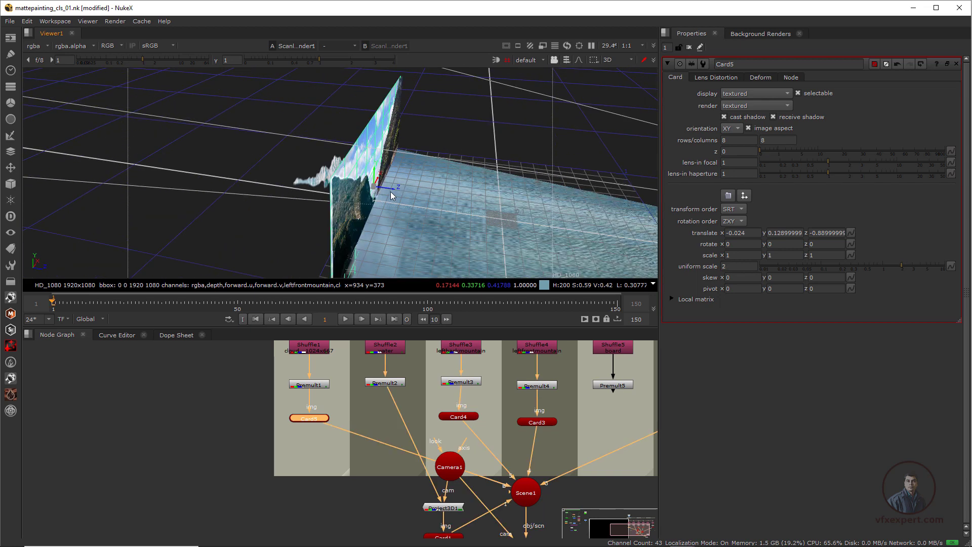
pyautogui.moveTo(390, 191); pyautogui.dragTo(345, 197)
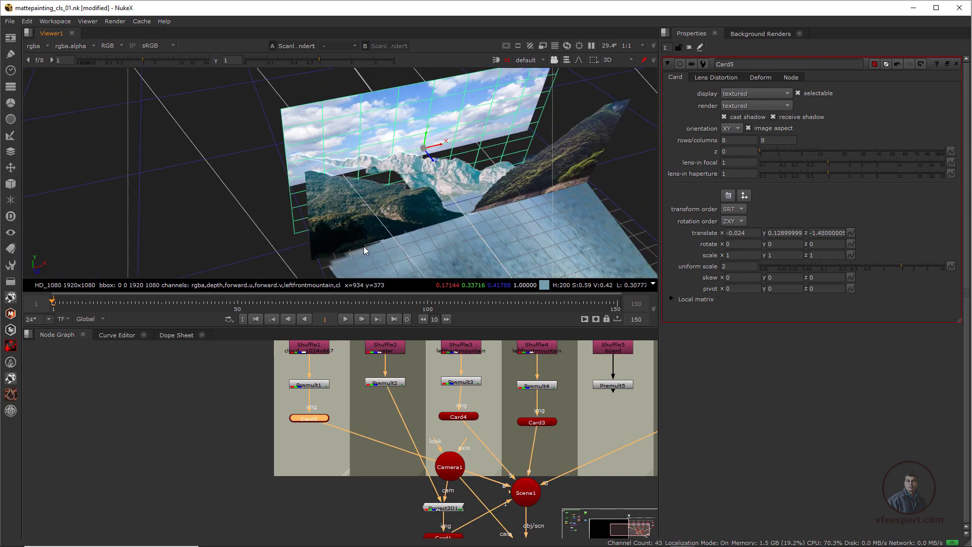
pyautogui.keyDown('ctrl'); pyautogui.moveTo(364, 246); pyautogui.dragTo(301, 86); pyautogui.keyUp('ctrl')
pyautogui.keyDown('ctrl'); pyautogui.moveTo(523, 220); pyautogui.dragTo(381, 159); pyautogui.keyUp('ctrl')
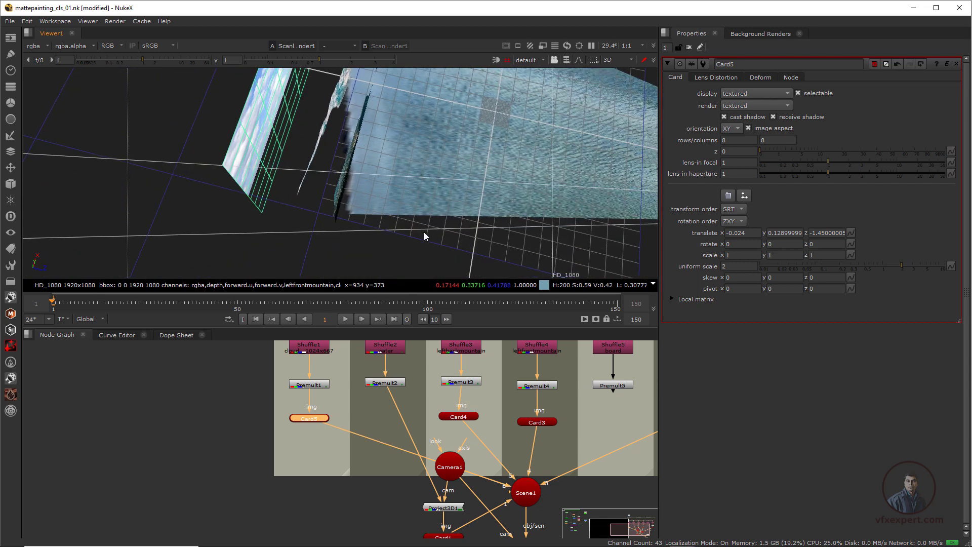
# Step: Move Card5 to x -0.056 and y 0.24 so the clouds fill the sky in the render
pyautogui.keyDown('ctrl'); pyautogui.moveTo(423, 232); pyautogui.dragTo(336, 170); pyautogui.keyUp('ctrl')
pyautogui.click(369, 189)
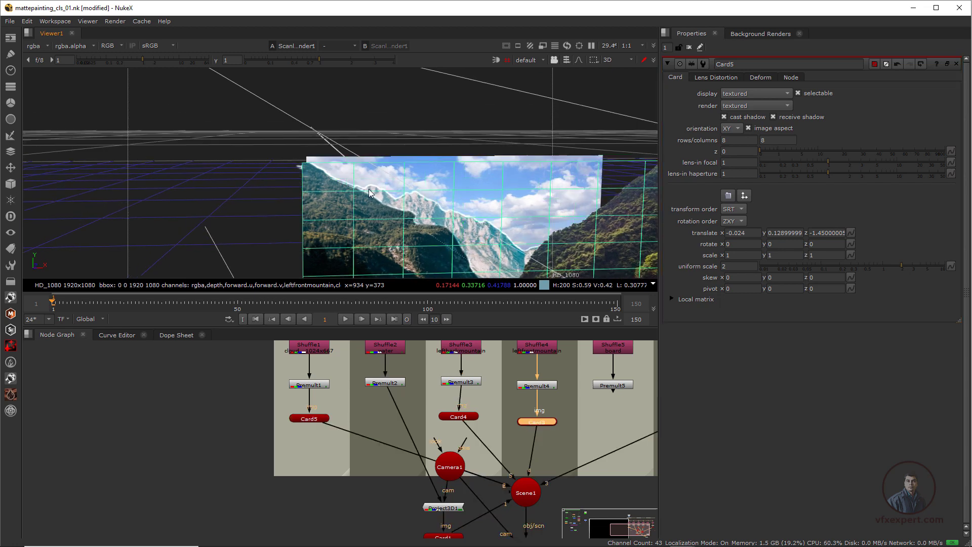
pyautogui.press('Tab')
pyautogui.moveTo(383, 196); pyautogui.dragTo(396, 197, button='middle')
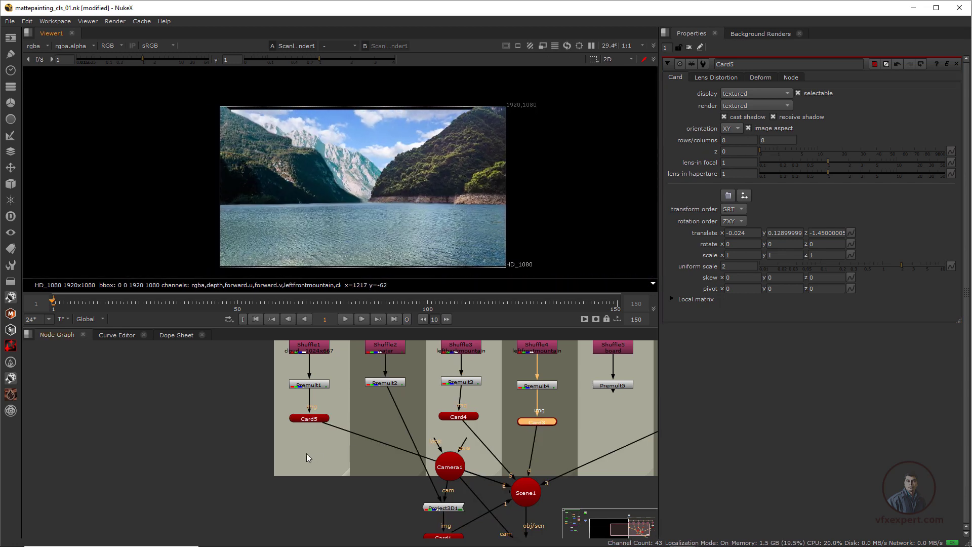
pyautogui.click(306, 420)
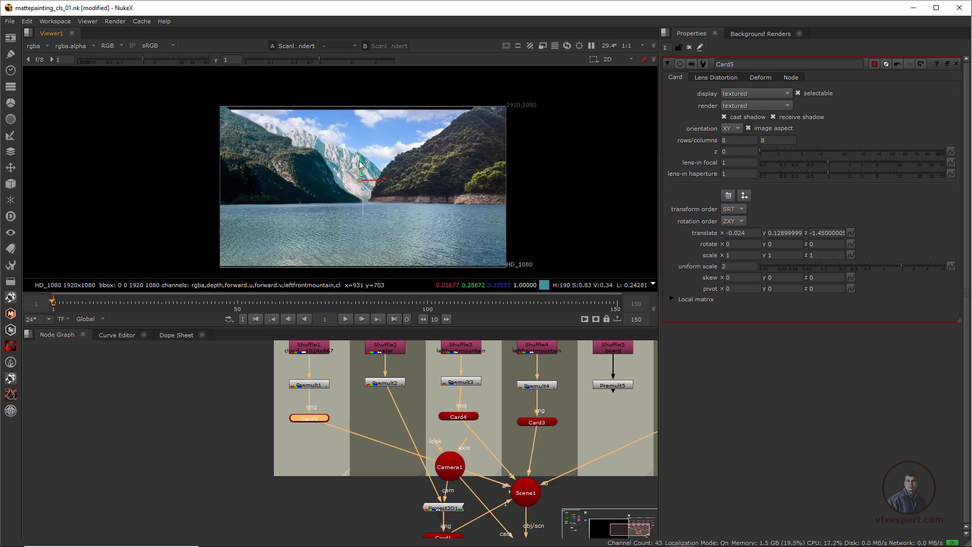
pyautogui.moveTo(360, 168)
pyautogui.mouseDown()
pyautogui.moveTo(360, 157)
pyautogui.moveTo(376, 174)
pyautogui.moveTo(356, 153)
pyautogui.mouseUp()
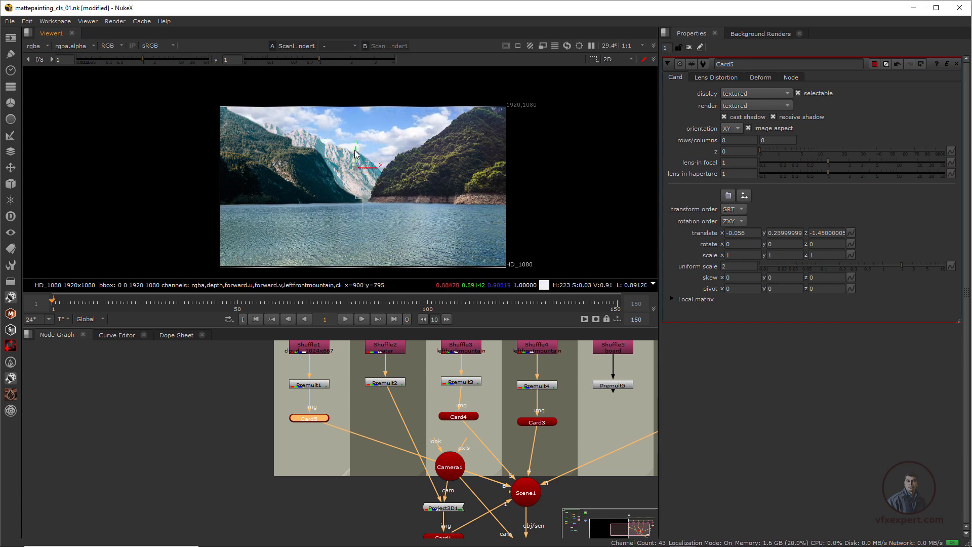
# Step: Examine the water, mountain and cloud layers in the render and from several angles in the 3D view
pyautogui.scroll(3, 389, 212)
pyautogui.scroll(-2, 389, 213)
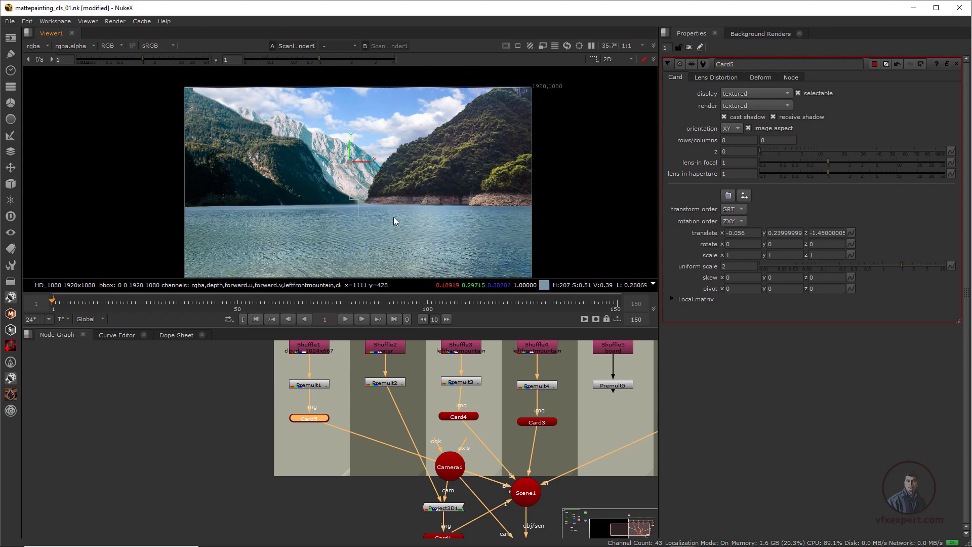
pyautogui.moveTo(404, 215); pyautogui.dragTo(381, 213, button='middle')
pyautogui.press('Tab')
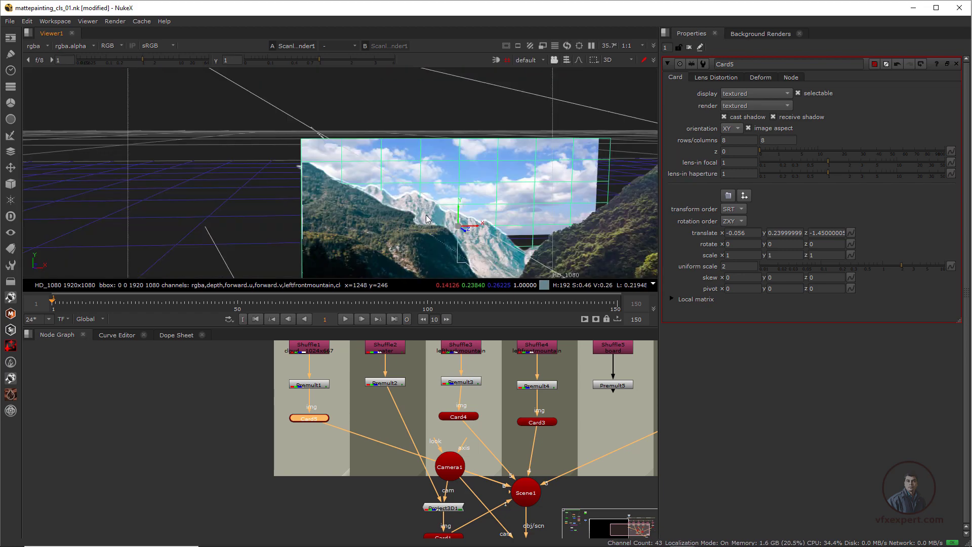
pyautogui.scroll(-4, 427, 219)
pyautogui.keyDown('ctrl'); pyautogui.moveTo(420, 228); pyautogui.dragTo(461, 216); pyautogui.keyUp('ctrl')
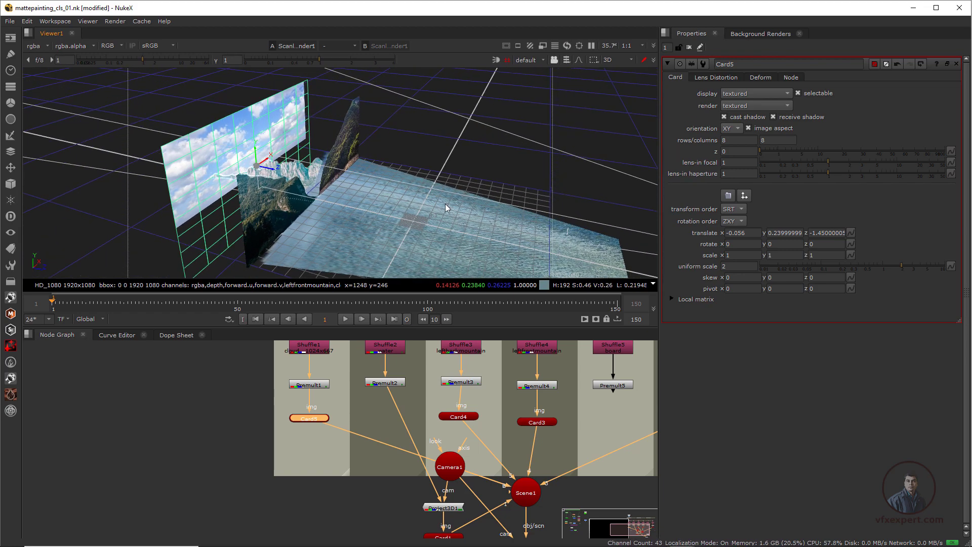
pyautogui.scroll(-5, 330, 202)
pyautogui.scroll(3, 384, 227)
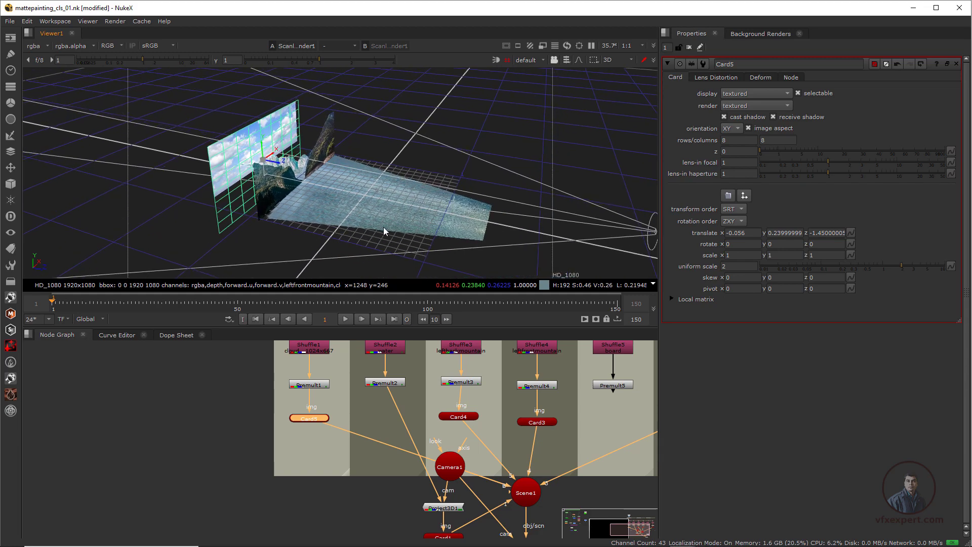
pyautogui.keyDown('ctrl'); pyautogui.moveTo(462, 263); pyautogui.dragTo(446, 202); pyautogui.keyUp('ctrl')
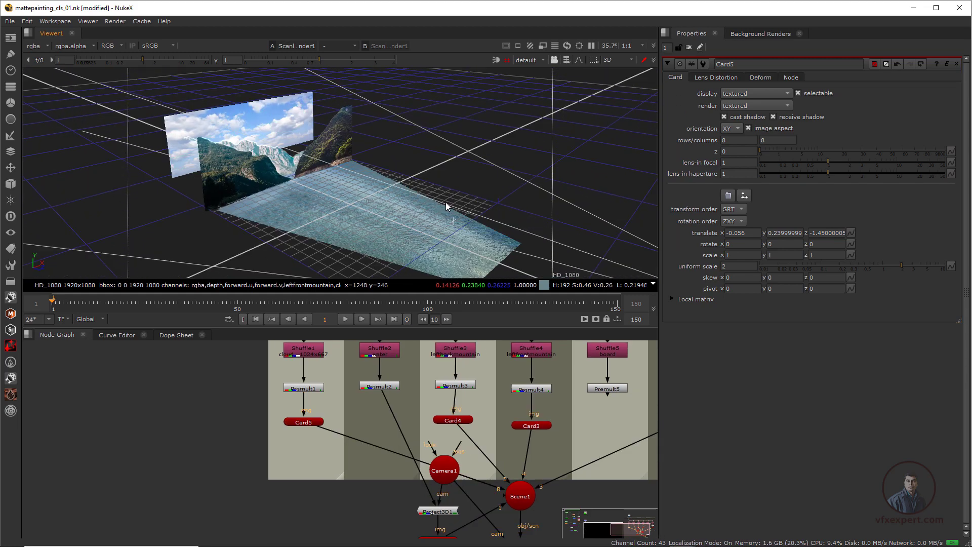
pyautogui.press('Tab')
pyautogui.scroll(3, 360, 190)
pyautogui.scroll(-3, 363, 189)
pyautogui.scroll(2, 367, 208)
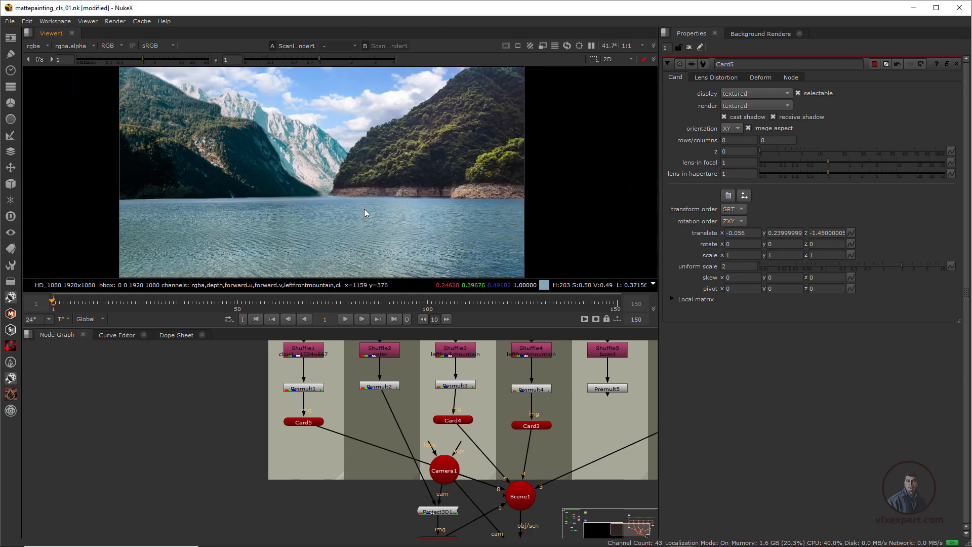
pyautogui.scroll(-2, 363, 209)
pyautogui.moveTo(369, 224); pyautogui.dragTo(391, 222, button='middle')
pyautogui.scroll(-1, 387, 208)
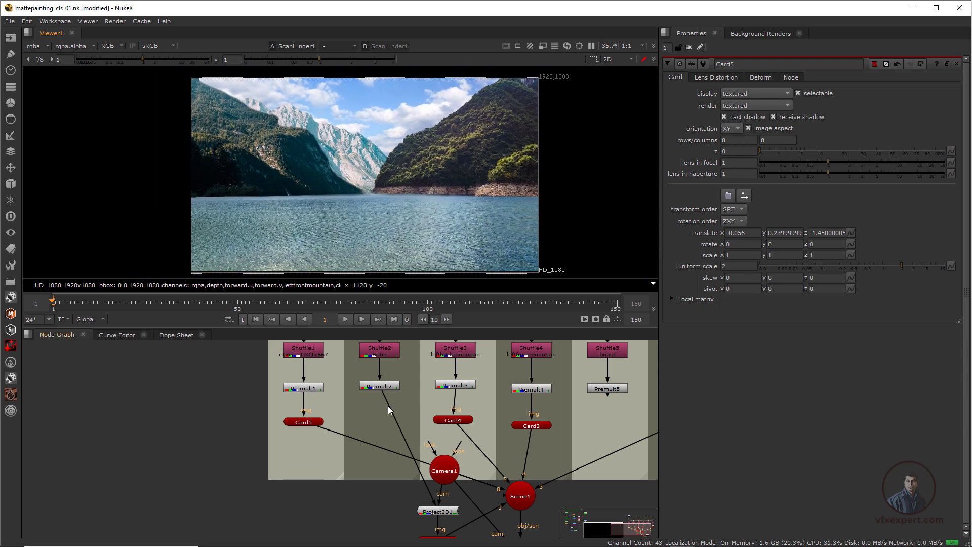
# Step: View Premult5's output to inspect the wooden board layer
pyautogui.scroll(-2, 388, 406)
pyautogui.scroll(2, 353, 433)
pyautogui.moveTo(428, 420); pyautogui.dragTo(375, 450, button='middle')
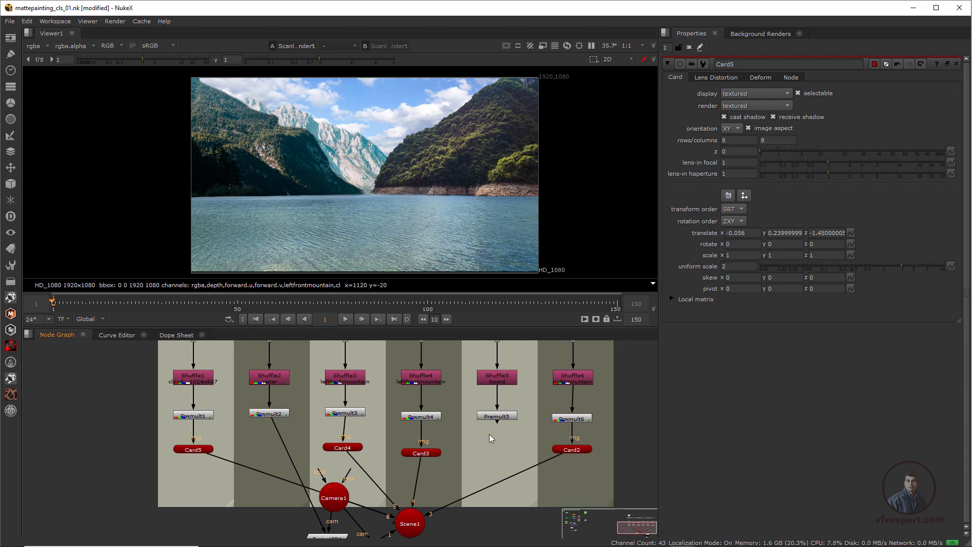
pyautogui.press('1')
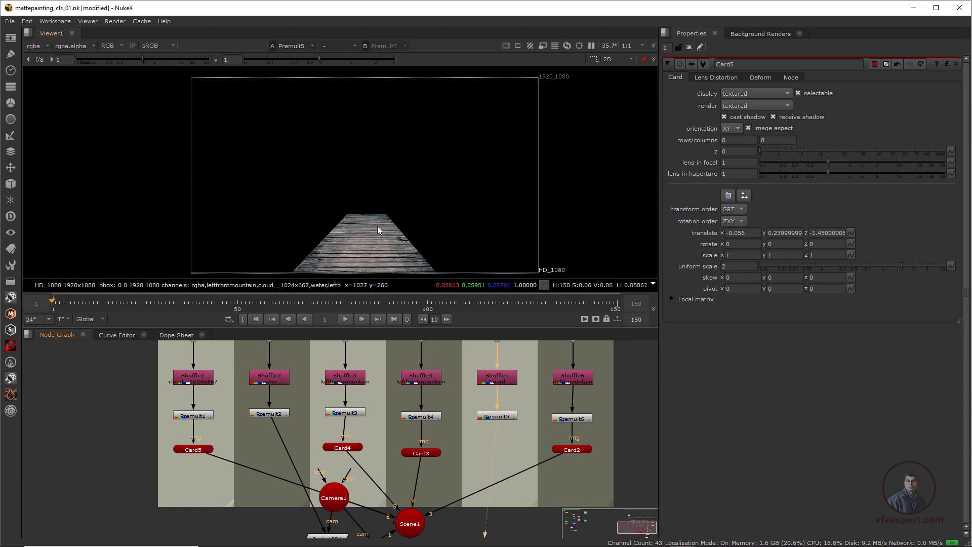
pyautogui.scroll(2, 377, 225)
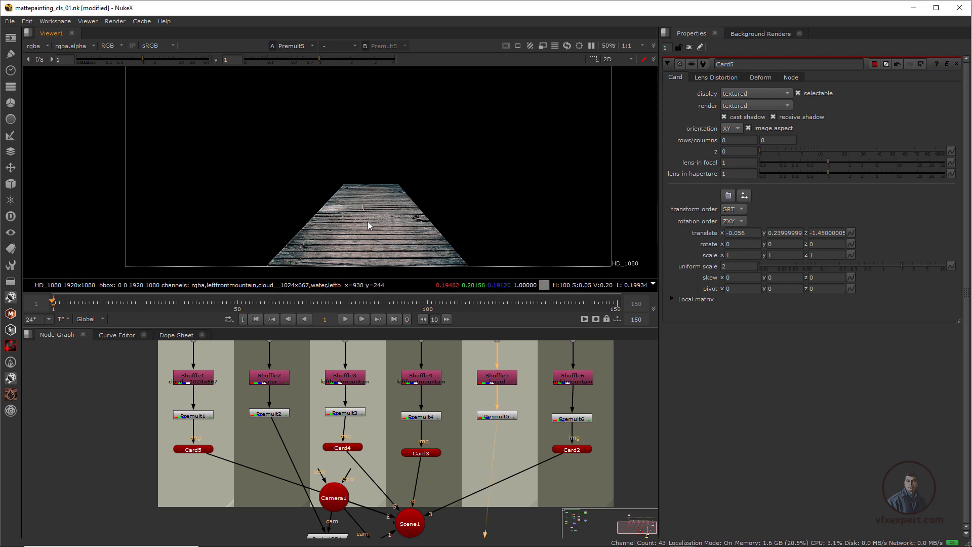
# Step: Paste a Project3D copy below Premult5 and connect its cam input to Camera1
pyautogui.moveTo(406, 434); pyautogui.dragTo(383, 417, button='middle')
pyautogui.press('Tab')
pyautogui.scroll(-1, 425, 405)
pyautogui.scroll(1, 387, 418)
pyautogui.moveTo(444, 444); pyautogui.dragTo(384, 376, button='middle')
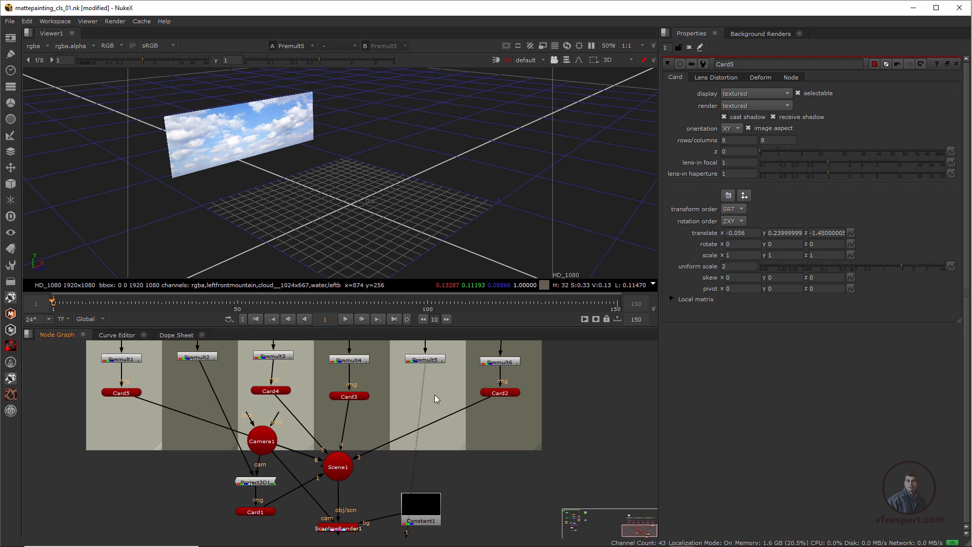
pyautogui.hotkey('ctrl', 'v')
pyautogui.moveTo(463, 450); pyautogui.dragTo(448, 481, button='middle')
pyautogui.scroll(1, 411, 435)
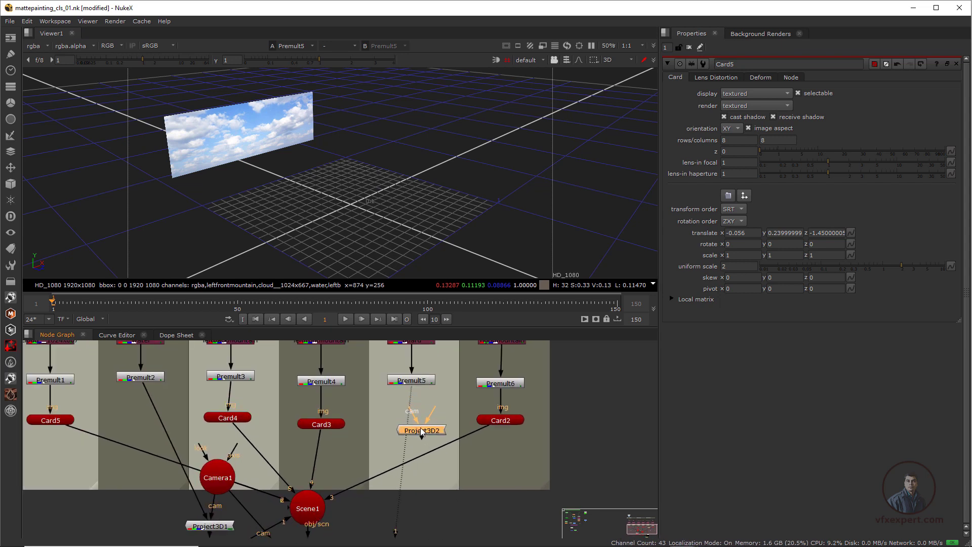
pyautogui.moveTo(409, 415); pyautogui.dragTo(405, 423)
pyautogui.moveTo(240, 478); pyautogui.dragTo(414, 454)
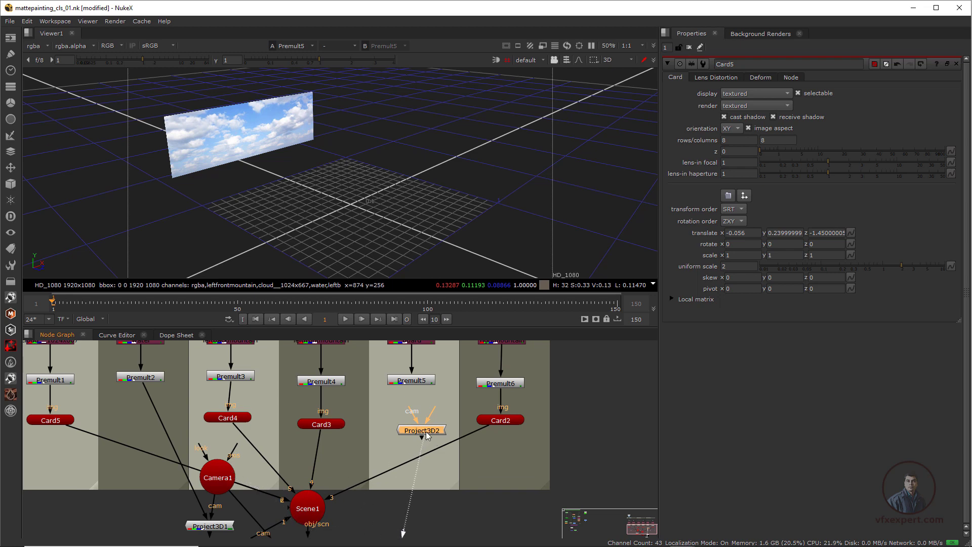
pyautogui.moveTo(412, 418); pyautogui.dragTo(215, 481)
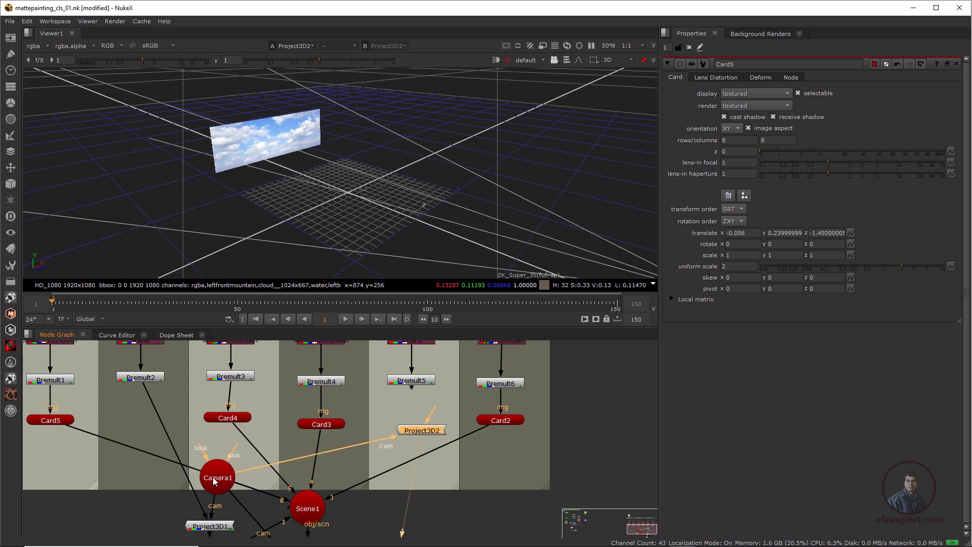
# Step: Connect Project3D2's image input to Premult5 and line the node up beneath it
pyautogui.moveTo(387, 469); pyautogui.dragTo(379, 496, button='middle')
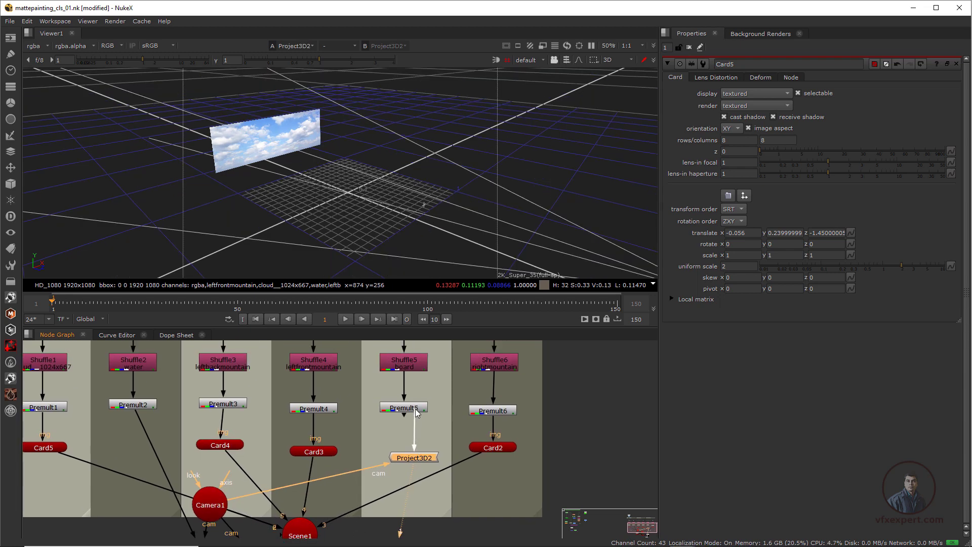
pyautogui.moveTo(416, 412); pyautogui.dragTo(414, 409)
pyautogui.moveTo(433, 426); pyautogui.dragTo(448, 408, button='middle')
pyautogui.moveTo(431, 441); pyautogui.dragTo(417, 438)
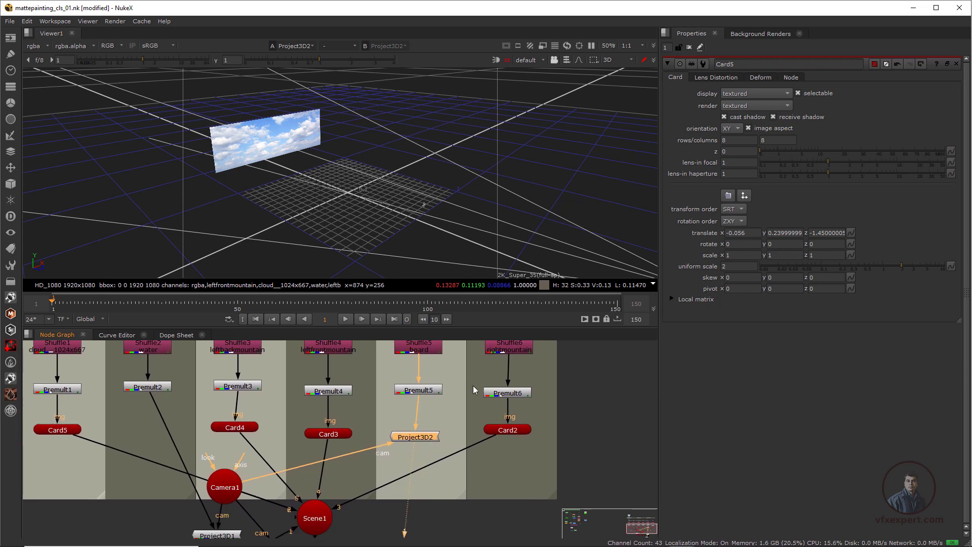
# Step: Paste a copy of the water's Card1 below Project3D2, feed it from Project3D2 and connect it to Scene1
pyautogui.scroll(-2, 489, 430)
pyautogui.moveTo(436, 447); pyautogui.dragTo(471, 446, button='middle')
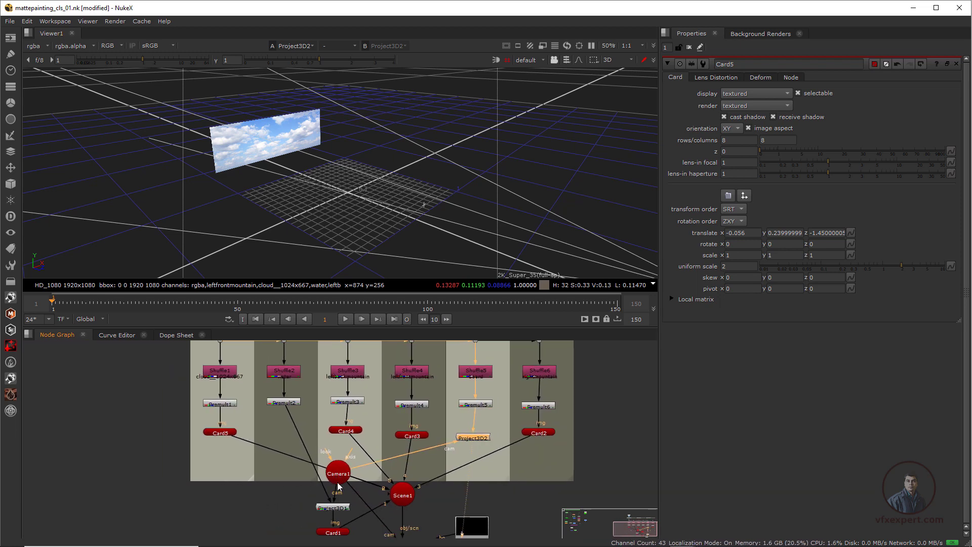
pyautogui.moveTo(348, 489); pyautogui.dragTo(333, 469, button='middle')
pyautogui.scroll(2, 407, 431)
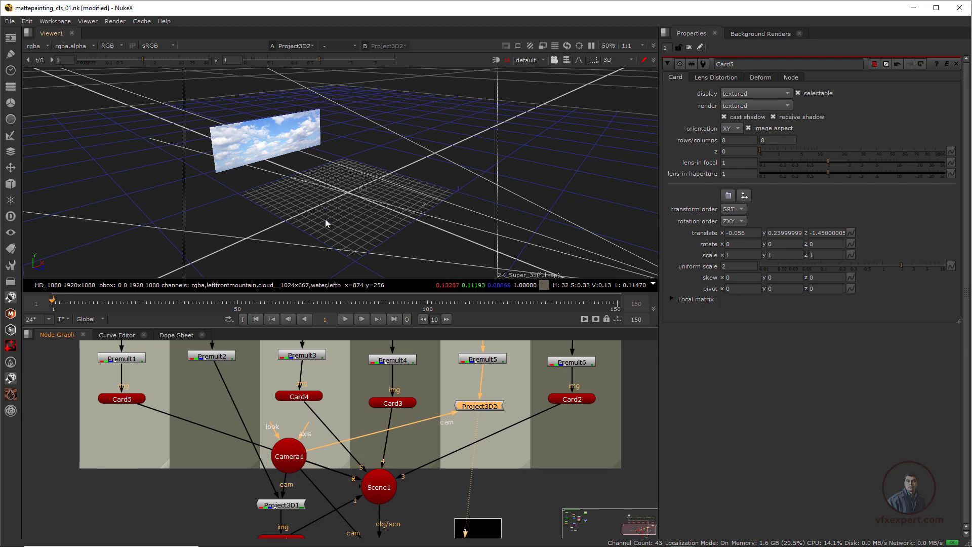
pyautogui.scroll(-1, 366, 490)
pyautogui.moveTo(366, 490); pyautogui.dragTo(394, 488, button='middle')
pyautogui.moveTo(385, 434); pyautogui.dragTo(356, 402, button='middle')
pyautogui.click(321, 476)
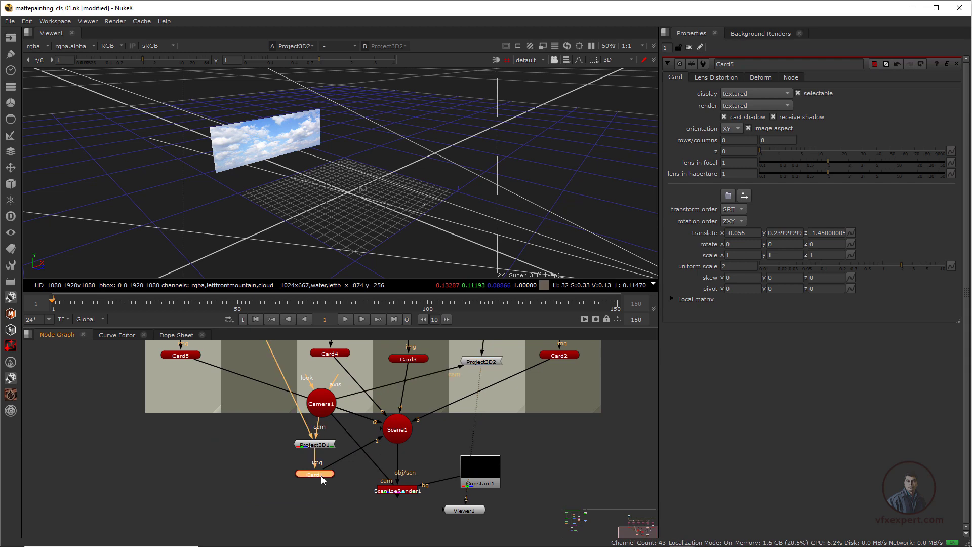
pyautogui.moveTo(500, 398); pyautogui.dragTo(481, 440, button='middle')
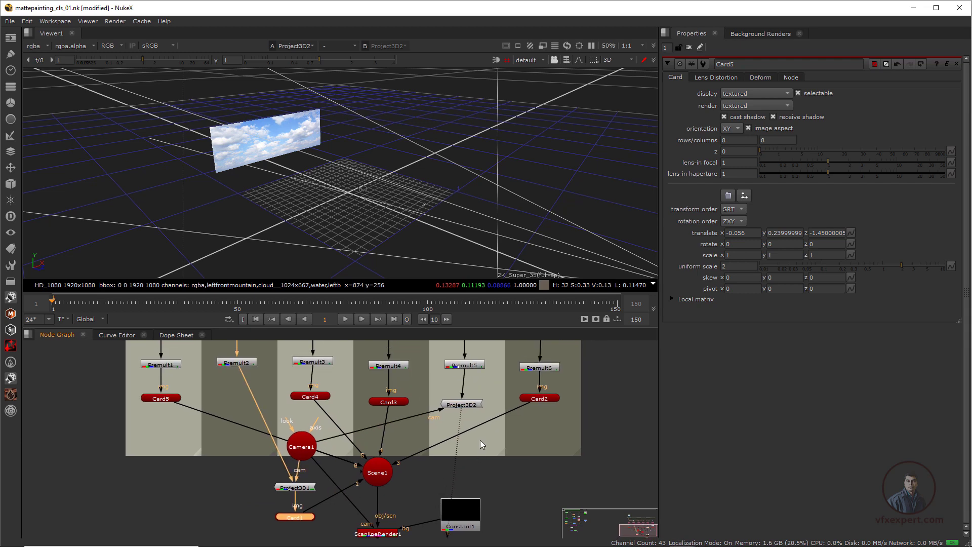
pyautogui.click(481, 440)
pyautogui.hotkey('ctrl', 'v')
pyautogui.scroll(3, 480, 440)
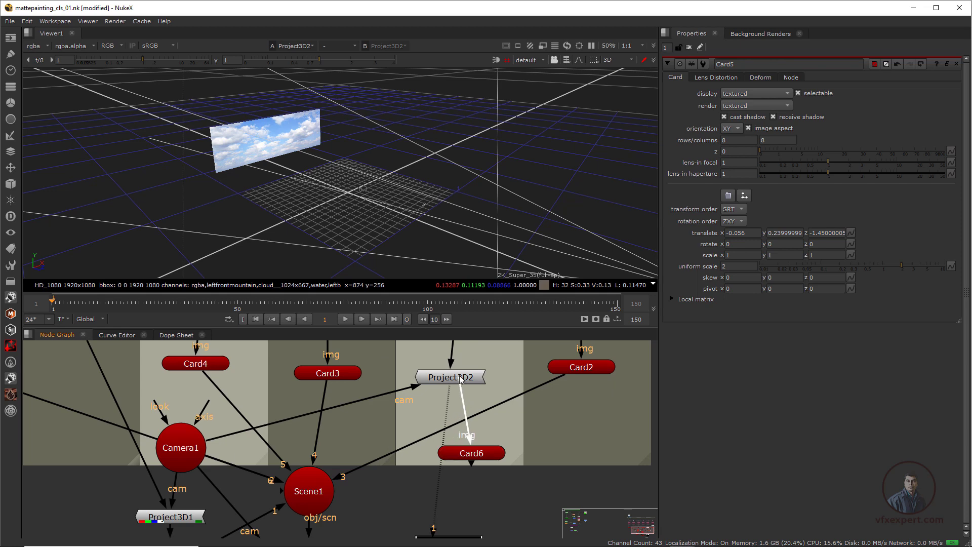
pyautogui.moveTo(471, 453); pyautogui.dragTo(312, 501)
# Step: View ScanlineRender1 and inspect the board projection against the water card from several angles in the 3D view
pyautogui.moveTo(360, 494); pyautogui.dragTo(355, 396, button='middle')
pyautogui.click(314, 493)
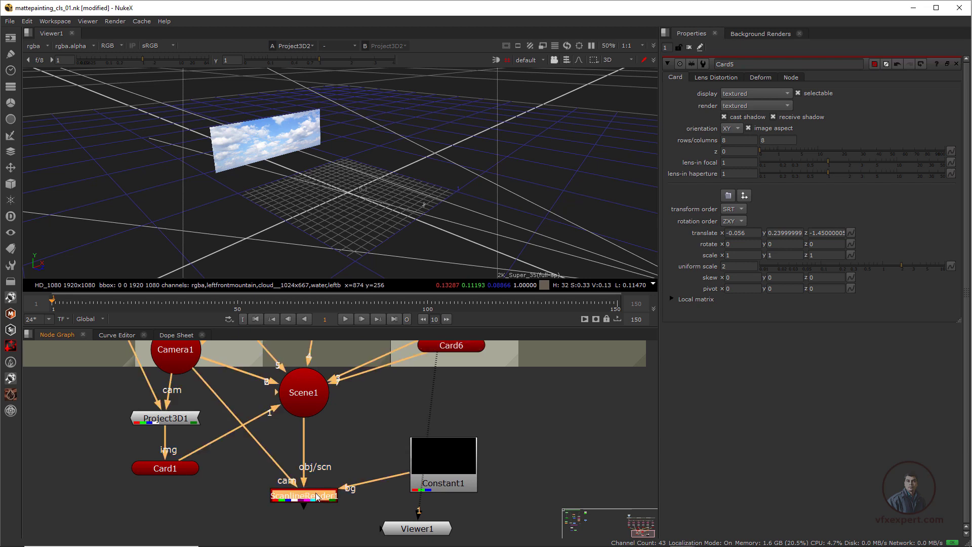
pyautogui.press('1')
pyautogui.scroll(-2, 348, 169)
pyautogui.scroll(4, 349, 171)
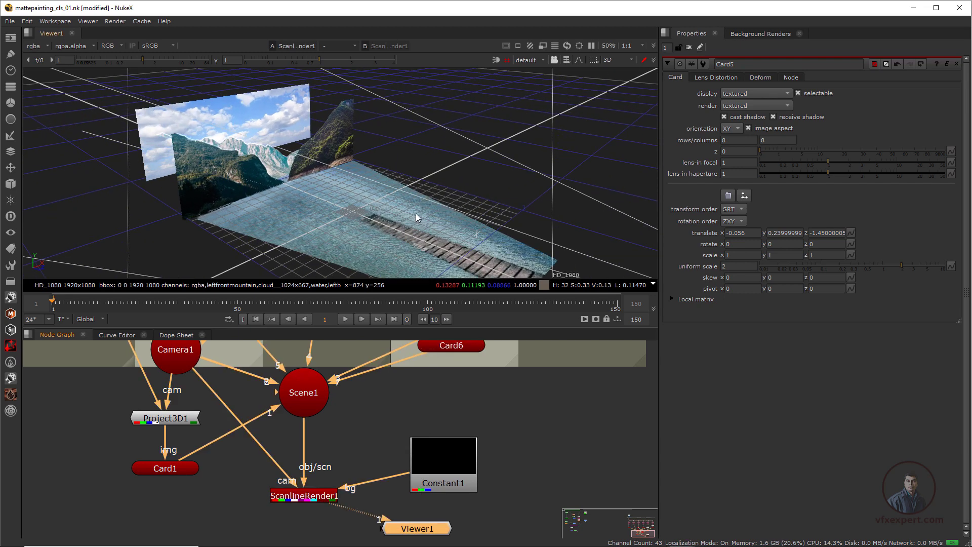
pyautogui.moveTo(416, 213); pyautogui.dragTo(355, 170, button='middle')
pyautogui.keyDown('ctrl'); pyautogui.moveTo(356, 173); pyautogui.dragTo(518, 213); pyautogui.keyUp('ctrl')
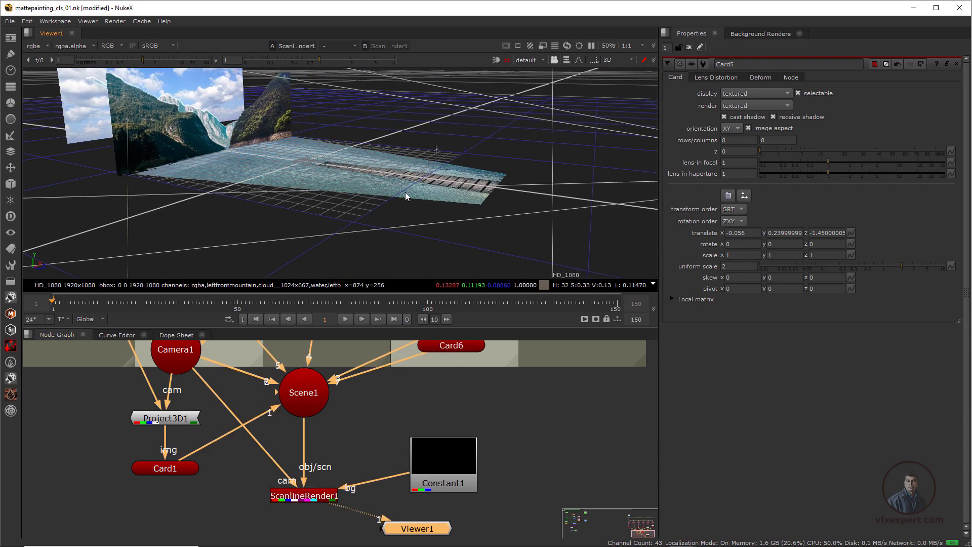
pyautogui.scroll(3, 405, 193)
pyautogui.keyDown('ctrl'); pyautogui.moveTo(405, 193); pyautogui.dragTo(608, 269); pyautogui.keyUp('ctrl')
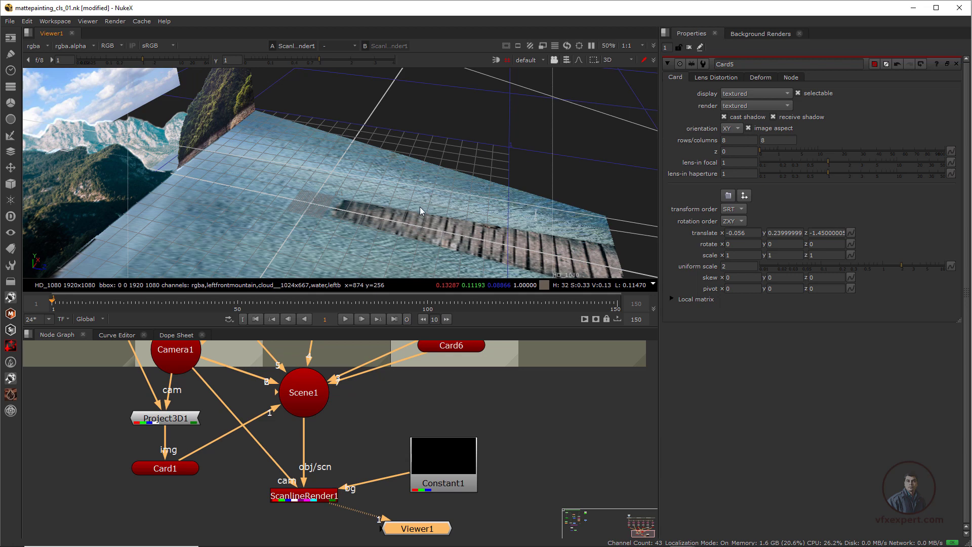
pyautogui.keyDown('ctrl'); pyautogui.moveTo(420, 206); pyautogui.dragTo(495, 173); pyautogui.keyUp('ctrl')
# Step: Check the rendered camera view for the board over the water
pyautogui.press('Tab')
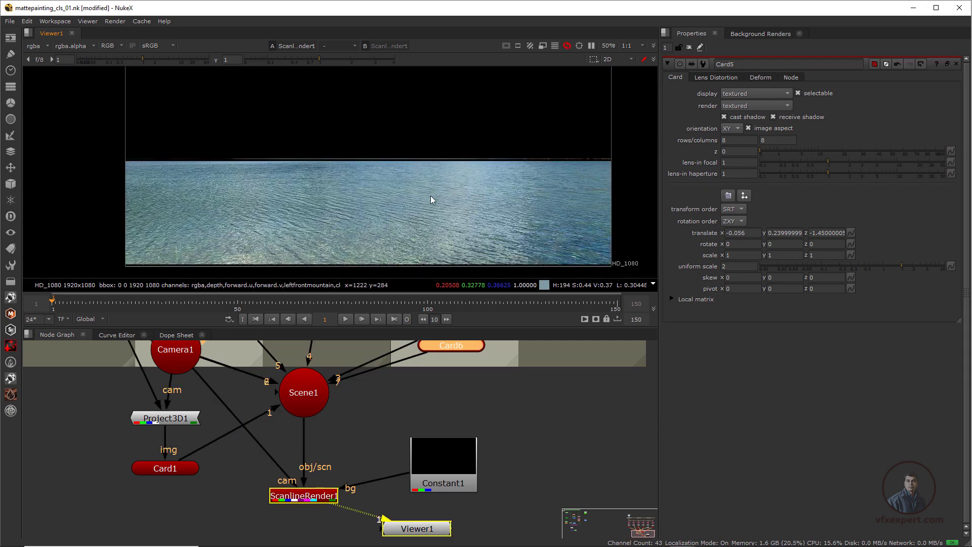
pyautogui.scroll(-2, 410, 232)
pyautogui.scroll(2, 381, 224)
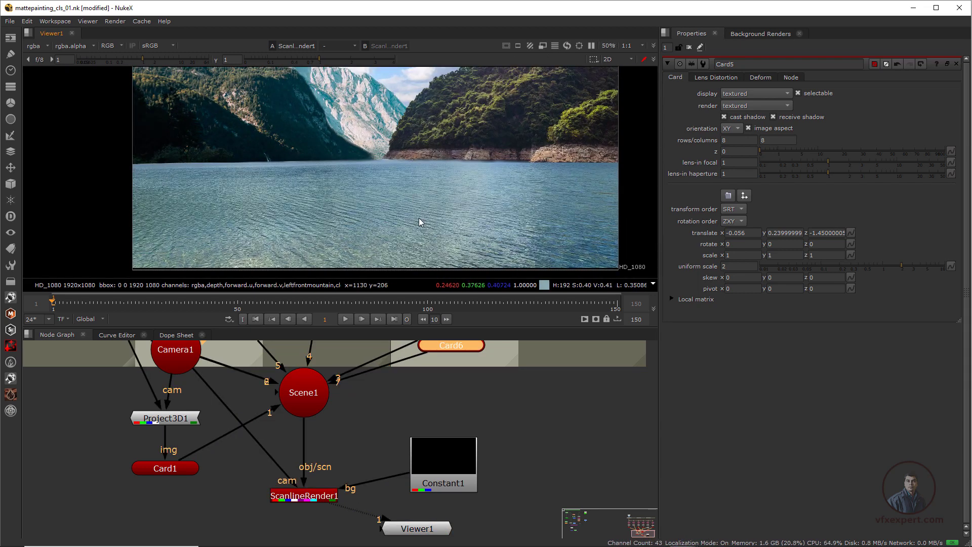
pyautogui.scroll(-1, 325, 423)
pyautogui.moveTo(336, 402); pyautogui.dragTo(323, 465, button='middle')
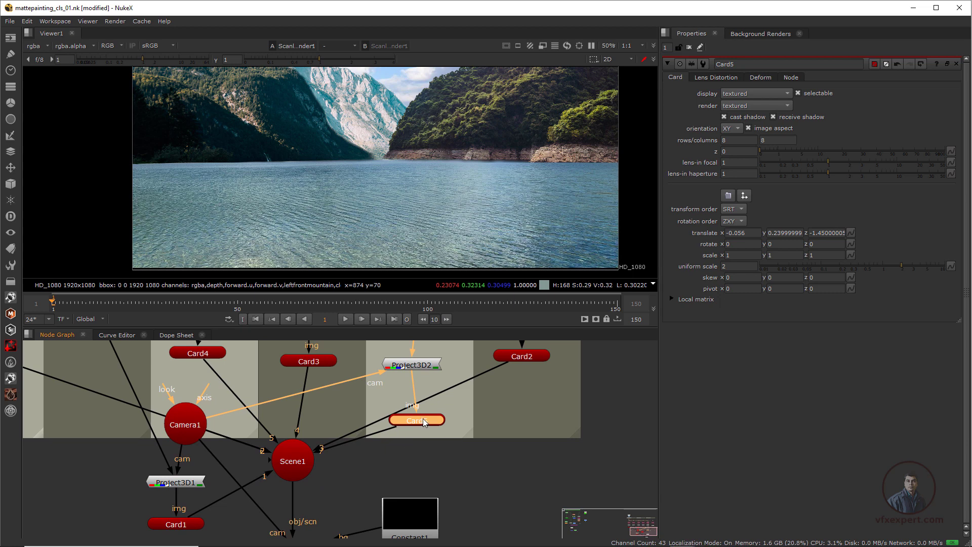
# Step: Align Card6 directly below Project3D2 and open its properties
pyautogui.keyDown('ctrl'); pyautogui.keyDown('shift'); pyautogui.moveTo(410, 192); pyautogui.dragTo(463, 232); pyautogui.keyUp('shift'); pyautogui.keyUp('ctrl')
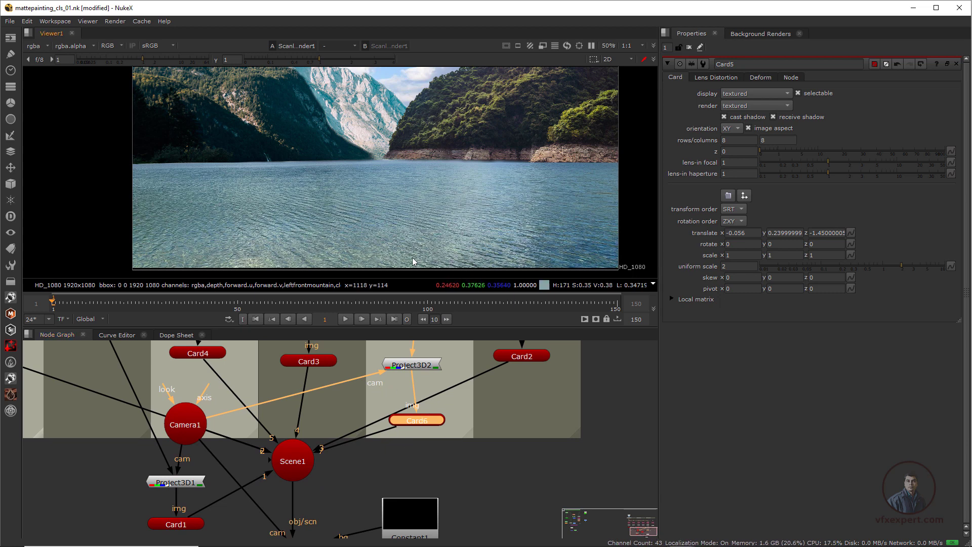
pyautogui.moveTo(423, 425); pyautogui.dragTo(420, 426)
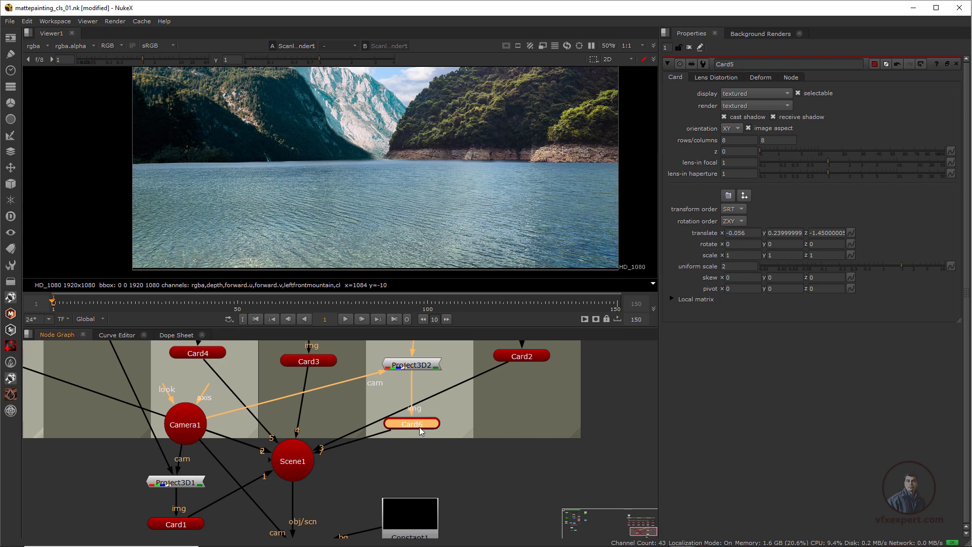
pyautogui.doubleClick(419, 427)
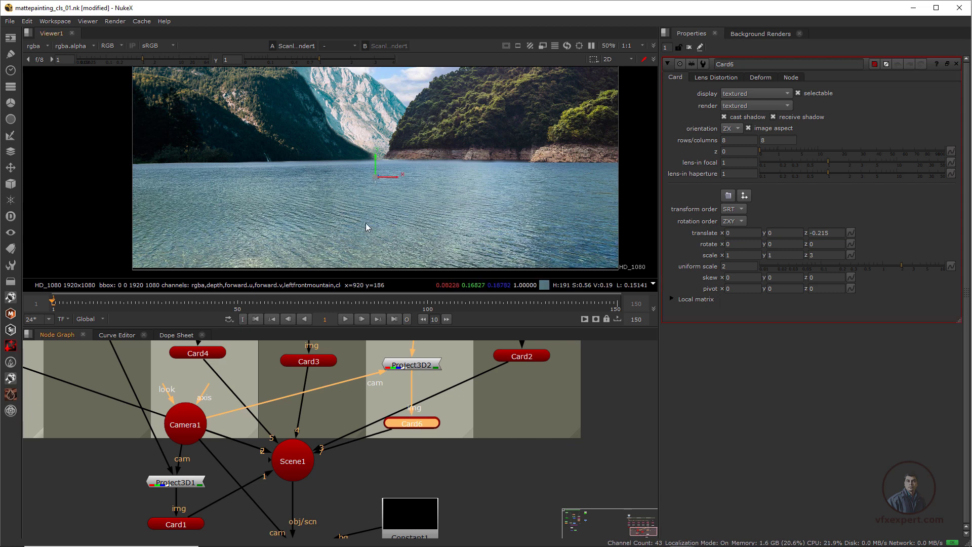
# Step: Raise the board's Card6 to 0.008 in translate y and set its uniform scale to 2.1
pyautogui.moveTo(375, 173); pyautogui.dragTo(377, 160)
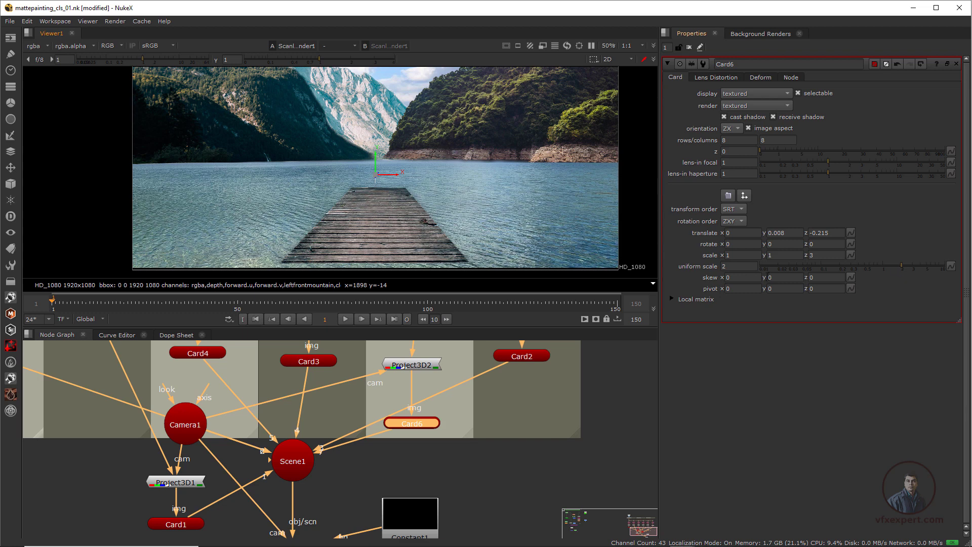
pyautogui.write('.1')
pyautogui.scroll(2, 403, 202)
pyautogui.scroll(-2, 403, 201)
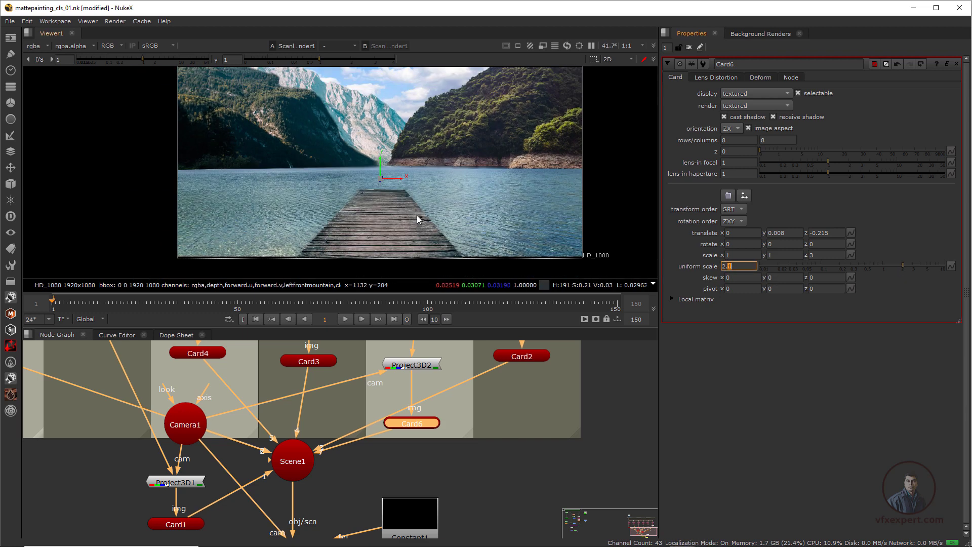
pyautogui.scroll(2, 418, 208)
pyautogui.moveTo(417, 215); pyautogui.dragTo(424, 203, button='middle')
pyautogui.scroll(-1, 425, 183)
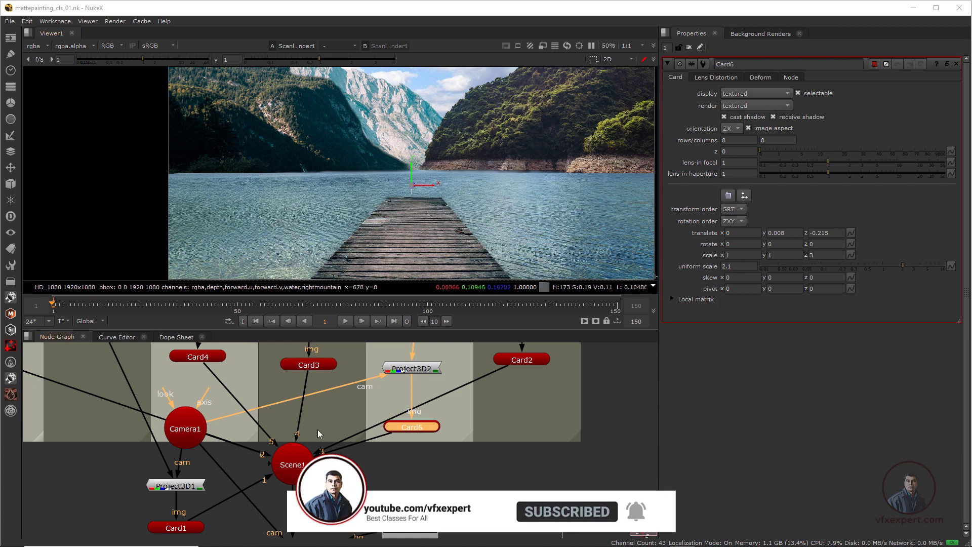
# Step: Paste a copy of Camera1 beside Scene1, above Constant1
pyautogui.click(347, 438)
pyautogui.moveTo(348, 438); pyautogui.dragTo(362, 431, button='middle')
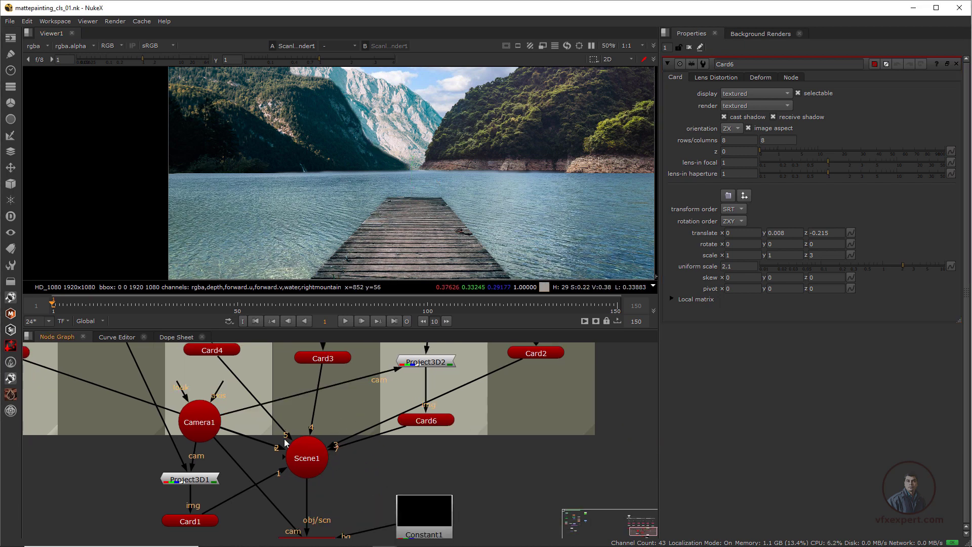
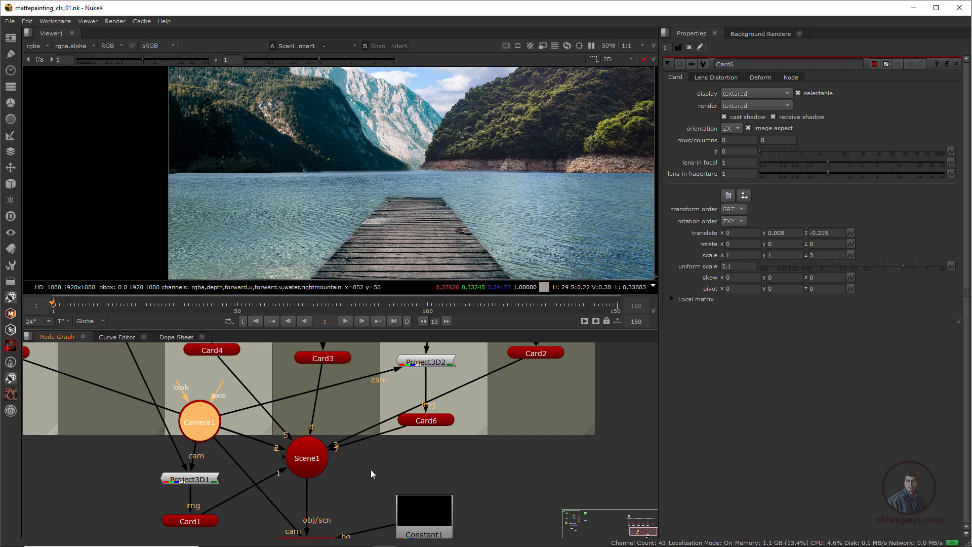
pyautogui.click(370, 469)
pyautogui.hotkey('ctrl', 'v')
pyautogui.moveTo(423, 521); pyautogui.dragTo(465, 470, button='middle')
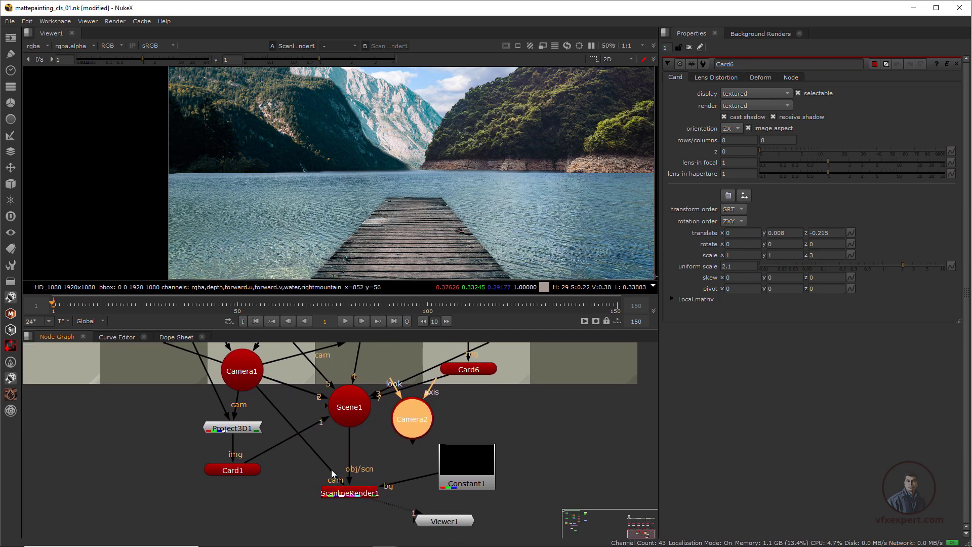
pyautogui.moveTo(410, 430); pyautogui.dragTo(405, 437)
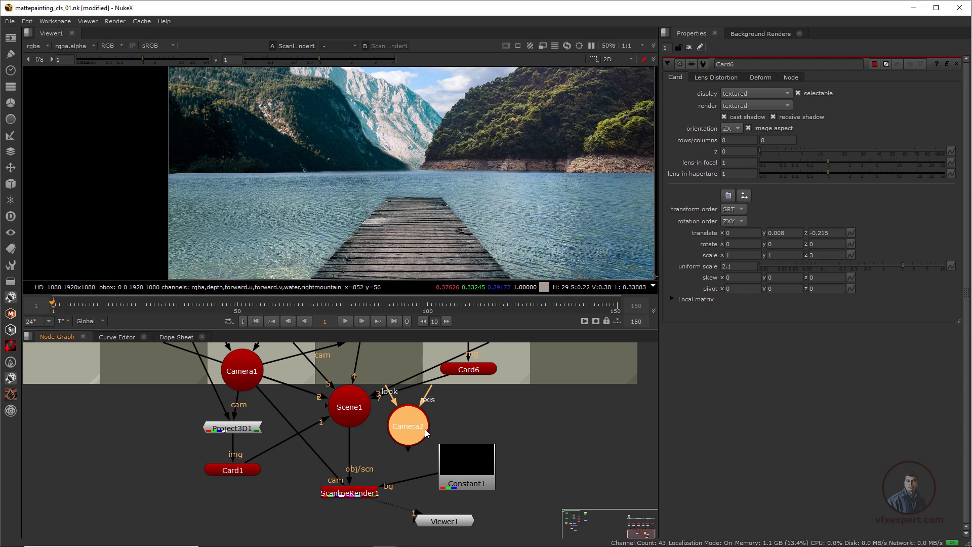
# Step: Connect ScanlineRender1's camera input to Camera2 instead of Camera1, and tidy Constant1 and Viewer1 around the render node
pyautogui.click(317, 454)
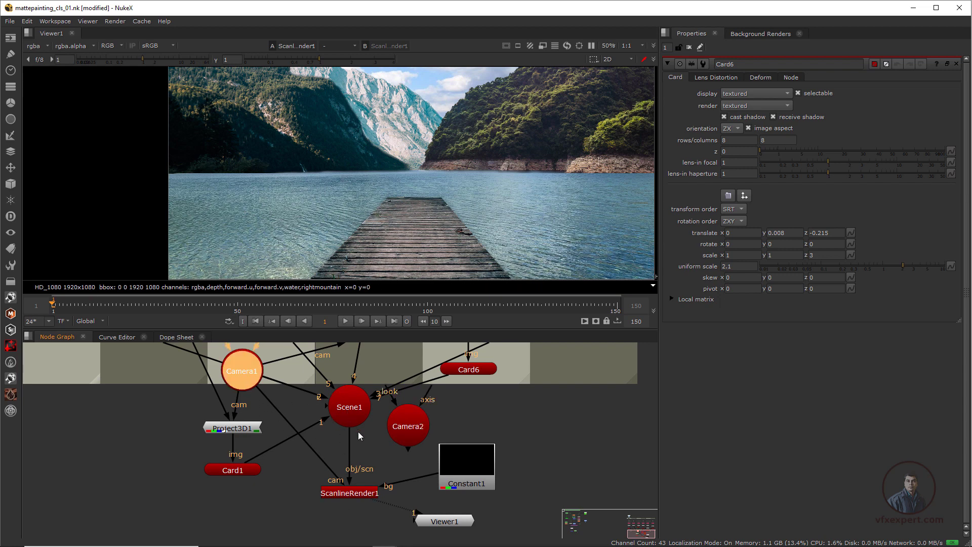
pyautogui.moveTo(415, 437); pyautogui.dragTo(421, 437)
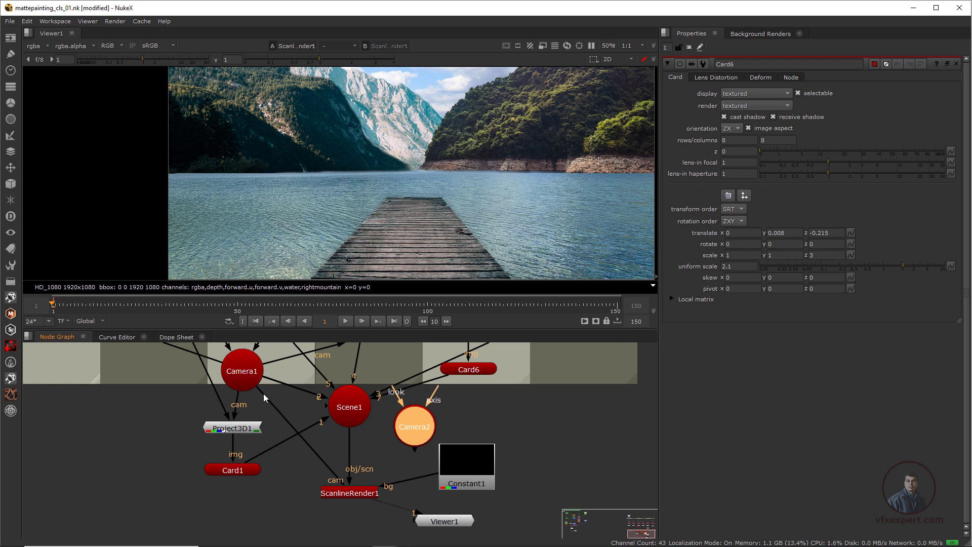
pyautogui.moveTo(336, 481); pyautogui.dragTo(458, 425)
pyautogui.moveTo(479, 463); pyautogui.dragTo(487, 473)
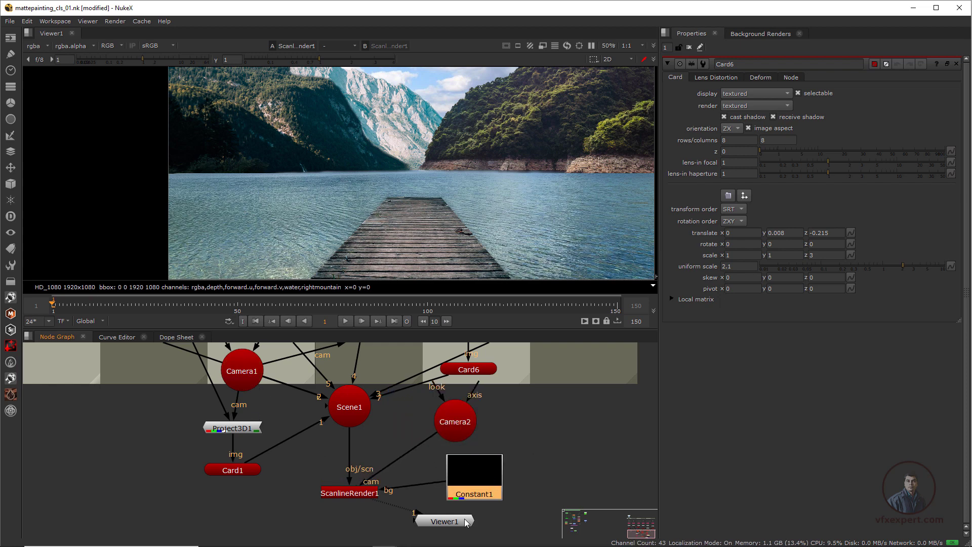
pyautogui.moveTo(466, 523); pyautogui.dragTo(371, 528)
# Step: Label the Camera2 node "aniamted camera"
pyautogui.click(469, 421)
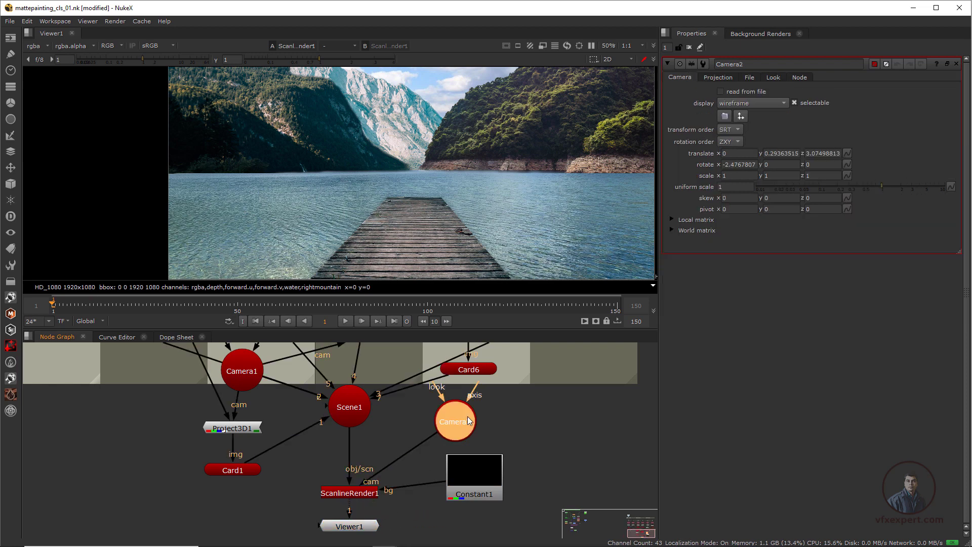
pyautogui.click(800, 77)
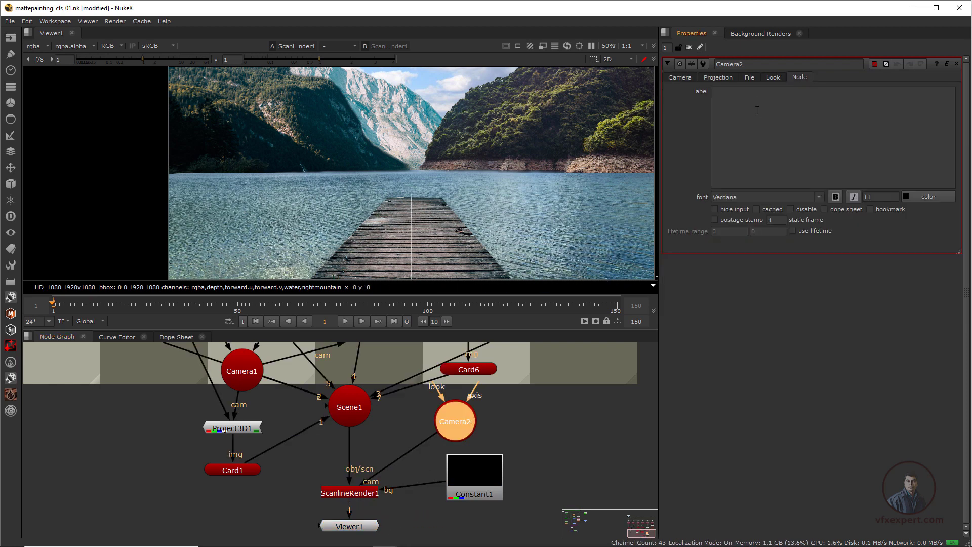
pyautogui.click(757, 110)
pyautogui.write('aniamted camera')
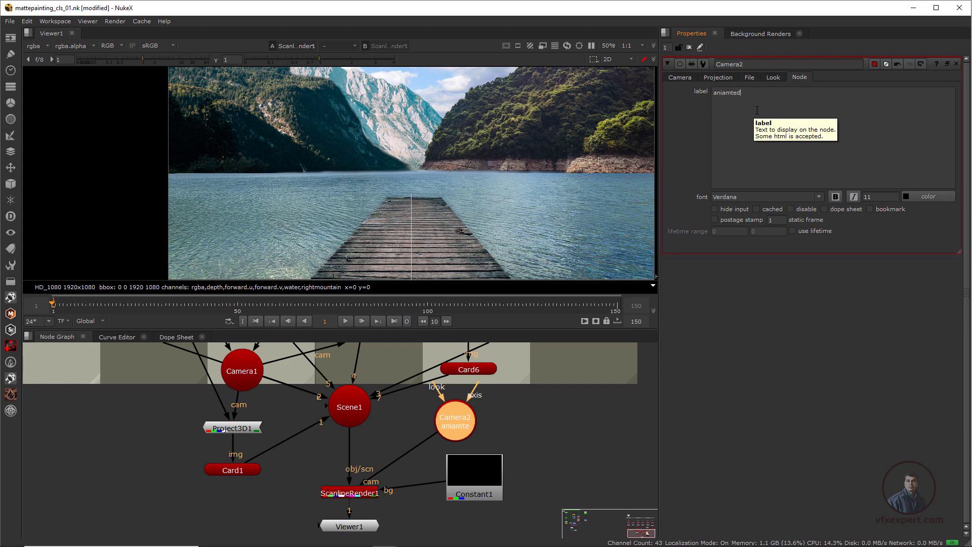
pyautogui.click(536, 434)
pyautogui.click(455, 414)
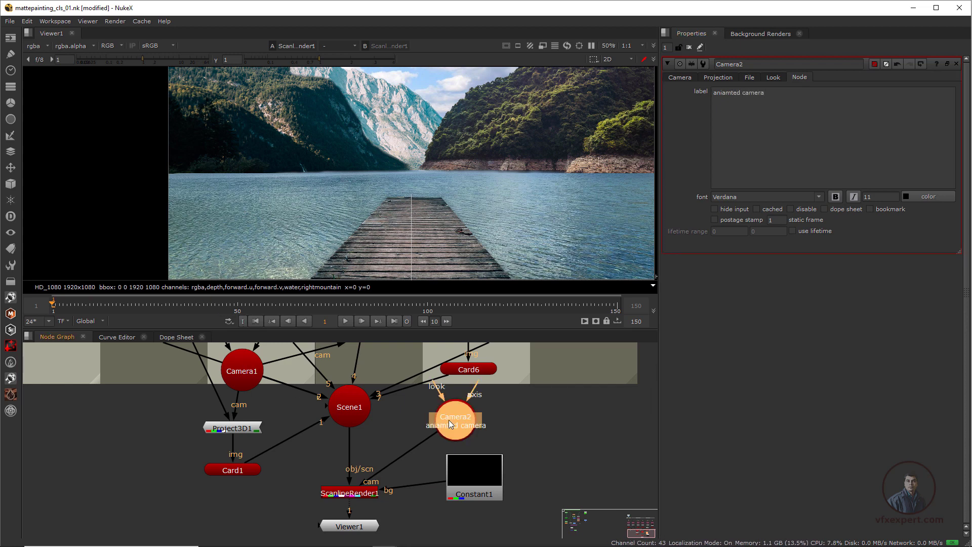
# Step: Set a keyframe on Camera2's translate values at frame 1
pyautogui.click(680, 78)
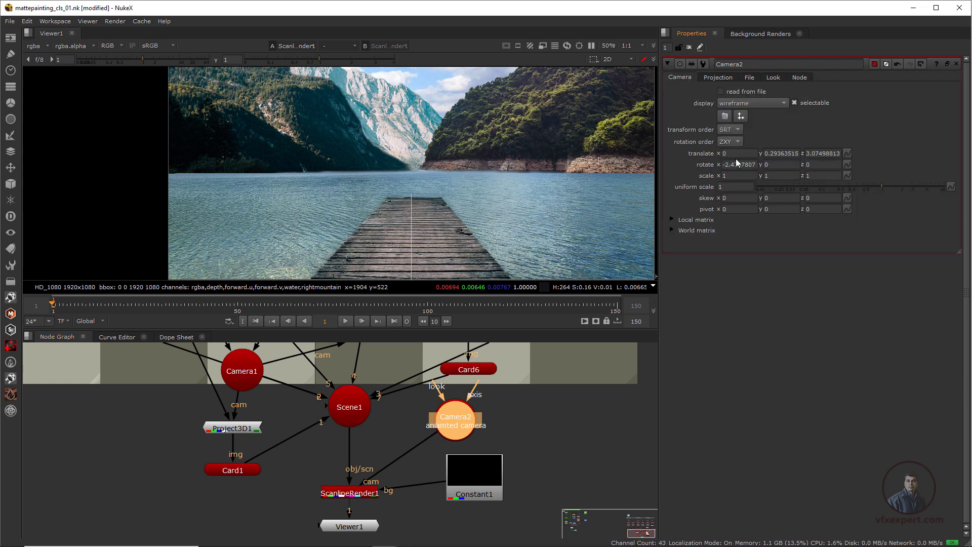
pyautogui.click(848, 152)
pyautogui.click(870, 159)
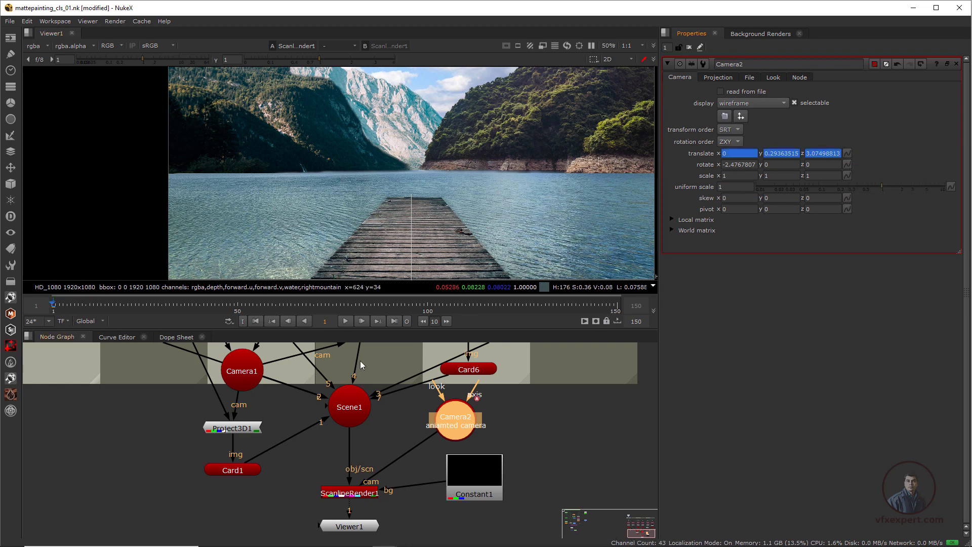
# Step: At frame 150, move Camera2 forward to translate z 2.77498813 to key the end of the push-in
pyautogui.click(394, 321)
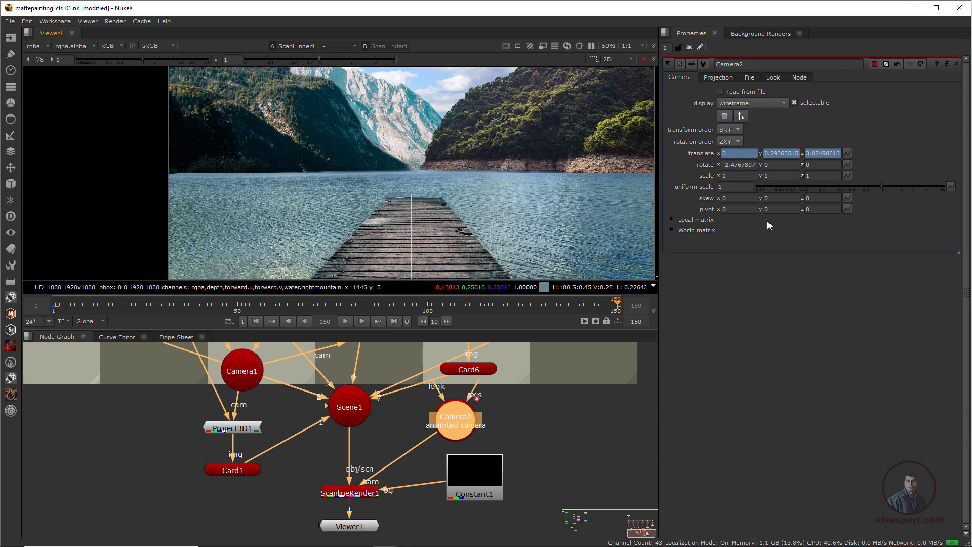
pyautogui.click(810, 152)
pyautogui.press('Down')
pyautogui.press('Down')
pyautogui.press('Down')
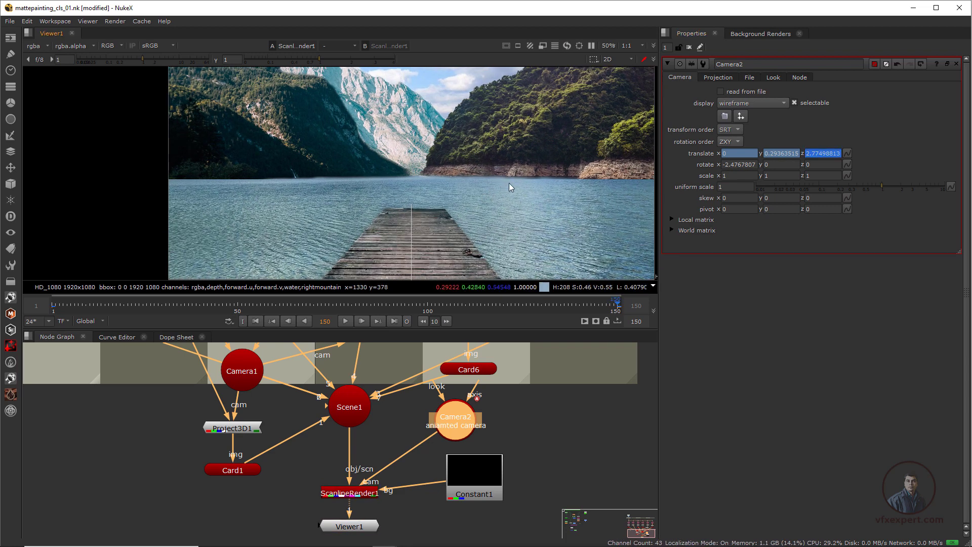
# Step: Inspect the moved Camera2 in the 3D view and check the full rendered frame at frame 150
pyautogui.press('Tab')
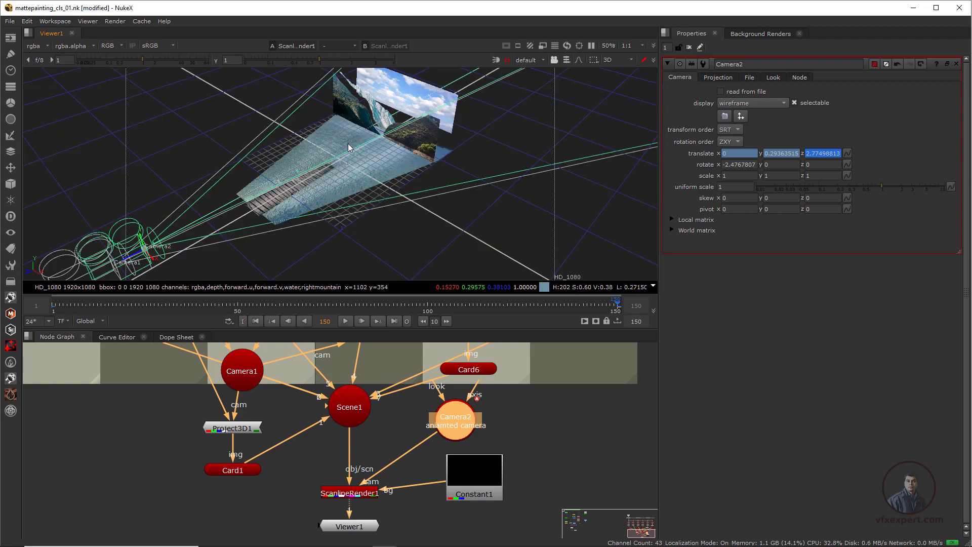
pyautogui.keyDown('ctrl'); pyautogui.moveTo(348, 143); pyautogui.dragTo(406, 187); pyautogui.keyUp('ctrl')
pyautogui.press('Tab')
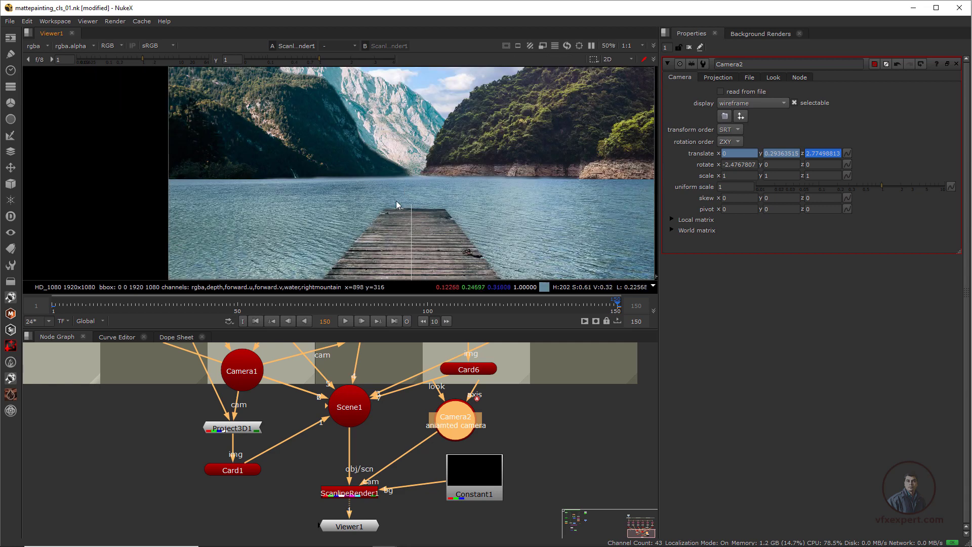
pyautogui.scroll(-1, 396, 200)
pyautogui.scroll(-1, 448, 208)
pyautogui.moveTo(448, 207); pyautogui.dragTo(422, 218, button='middle')
pyautogui.scroll(1, 421, 219)
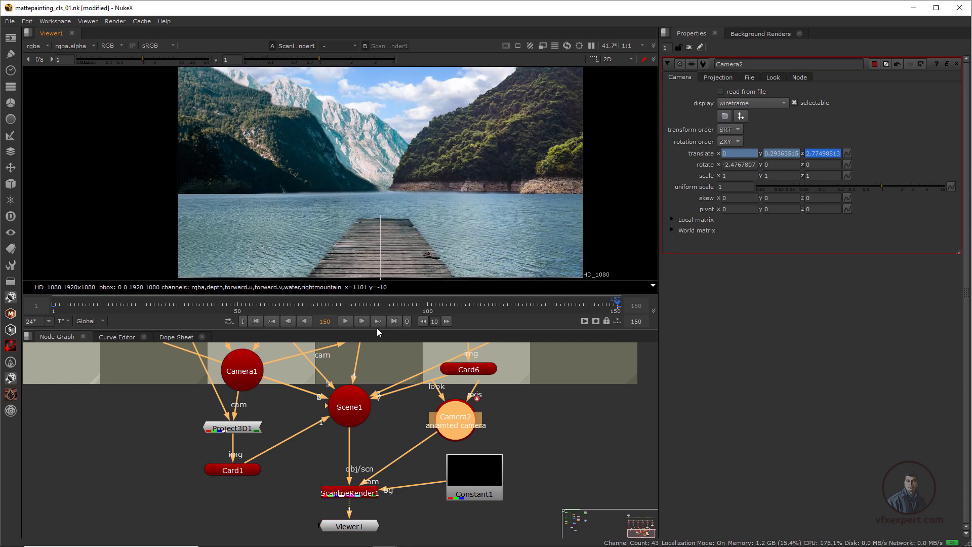
# Step: Turn on the viewer's proxy mode and play back the camera animation from frame 1
pyautogui.click(259, 319)
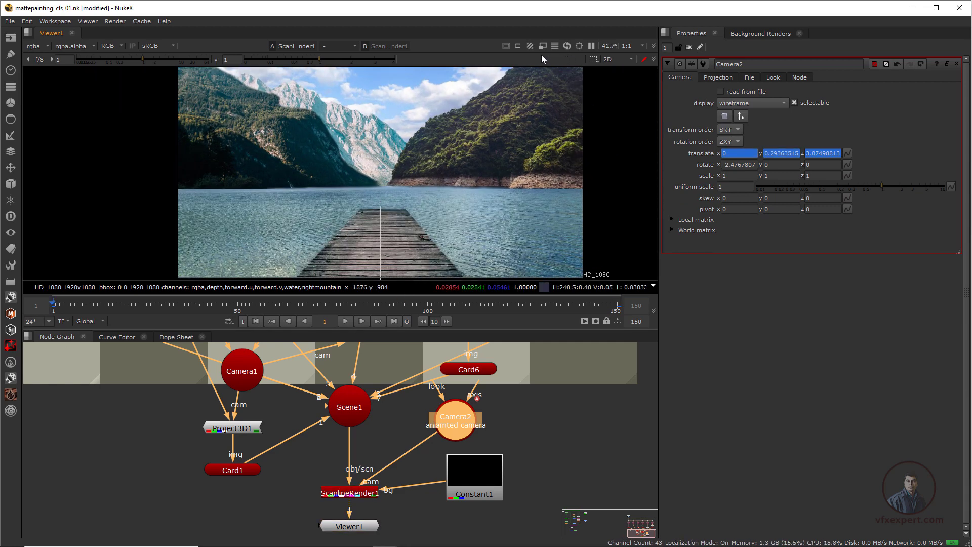
pyautogui.click(541, 45)
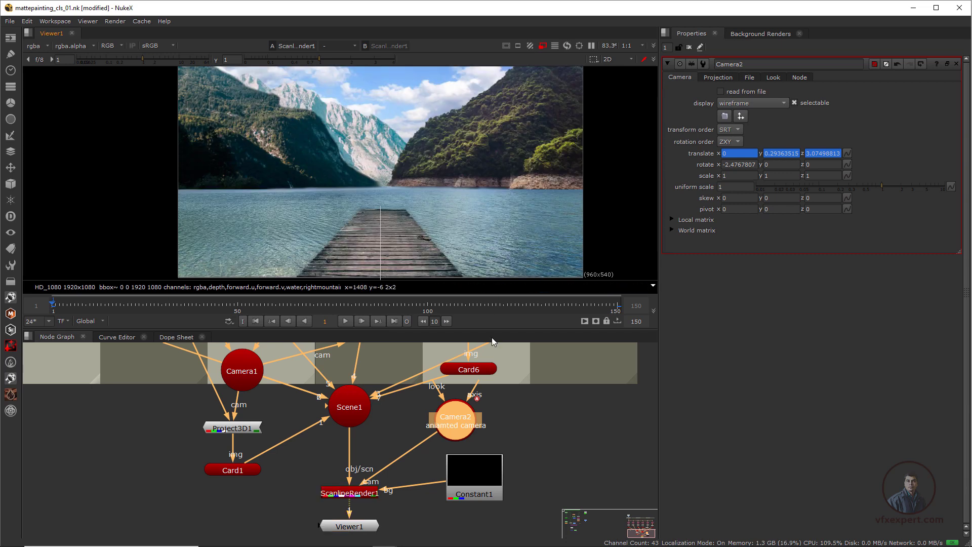
pyautogui.click(560, 421)
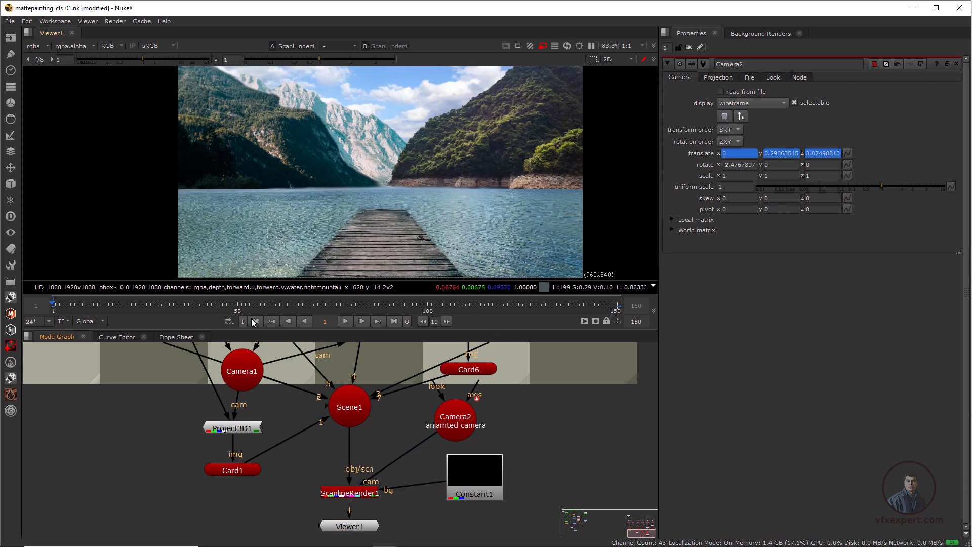
pyautogui.click(344, 321)
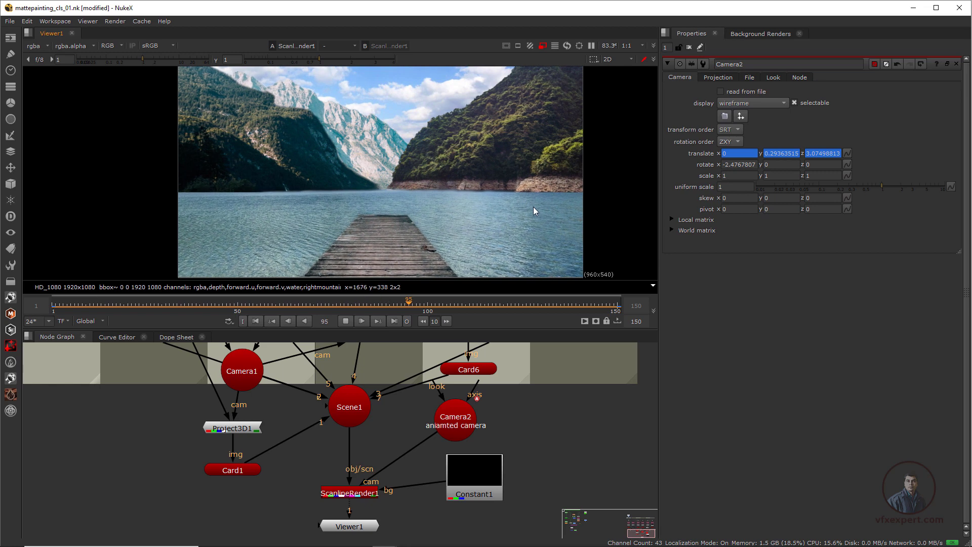
pyautogui.click(347, 321)
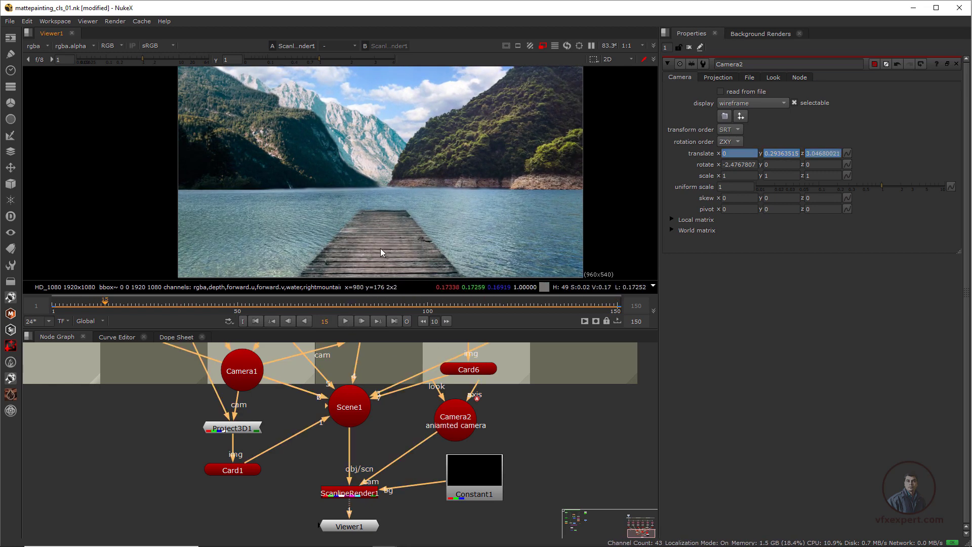
# Step: Move the purple backdrop with its nodes away from beneath the chroma remove group, to its lower left
pyautogui.scroll(-3, 319, 439)
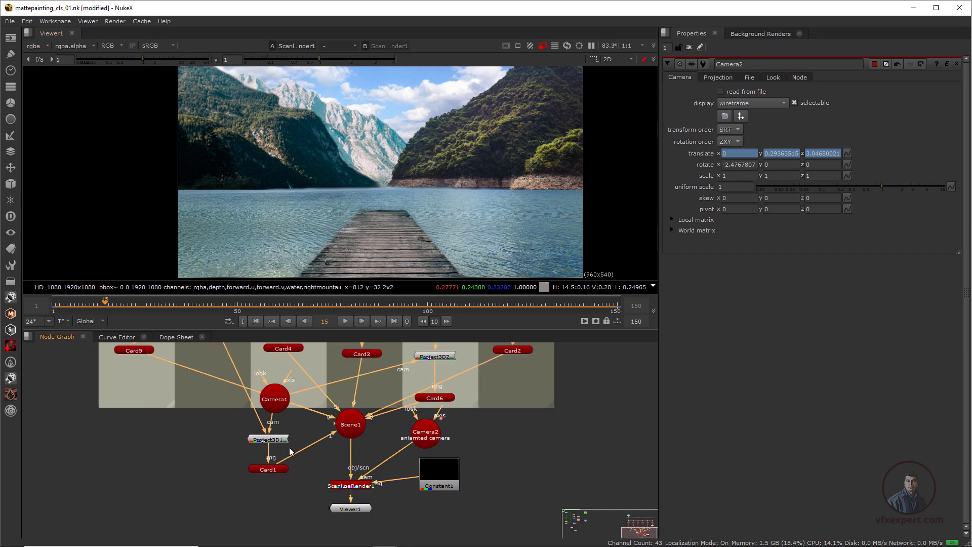
pyautogui.moveTo(215, 405); pyautogui.dragTo(338, 449, button='middle')
pyautogui.scroll(-1, 338, 449)
pyautogui.moveTo(230, 424); pyautogui.dragTo(365, 461, button='middle')
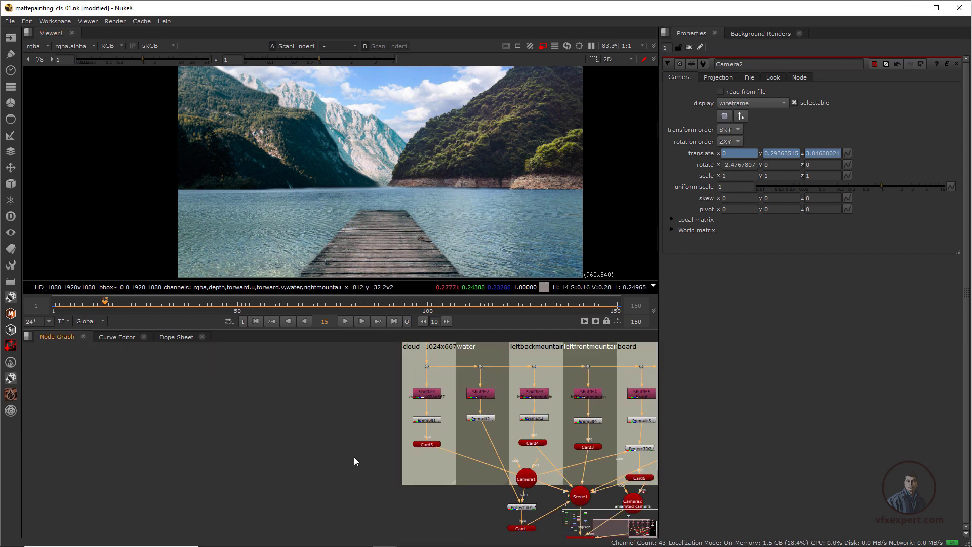
pyautogui.scroll(-3, 250, 414)
pyautogui.moveTo(250, 414); pyautogui.dragTo(366, 448, button='middle')
pyautogui.scroll(2, 230, 356)
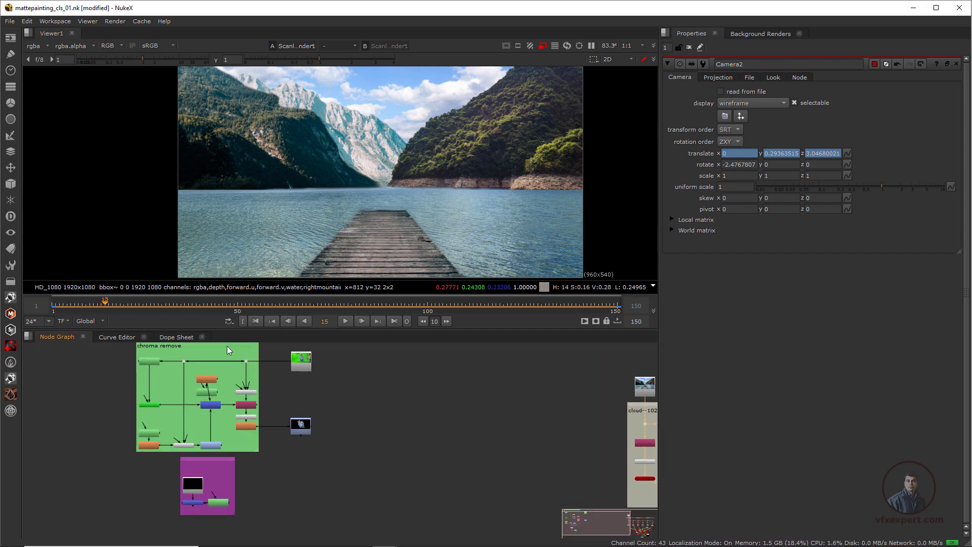
pyautogui.moveTo(253, 388); pyautogui.dragTo(248, 414, button='middle')
pyautogui.click(189, 490)
pyautogui.moveTo(189, 490); pyautogui.dragTo(77, 497)
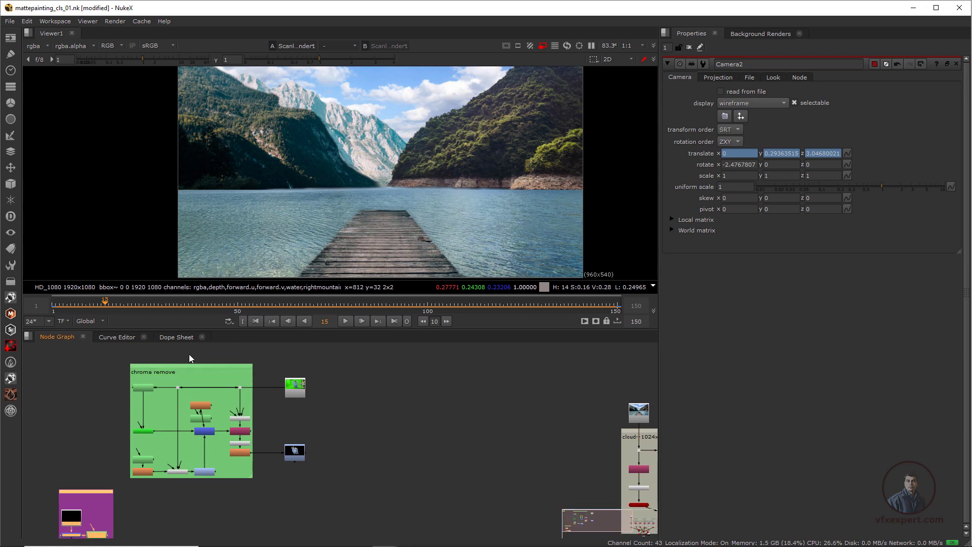
# Step: Move the whole chroma remove group with its Read2 and chroma_out nodes close to the matte painting node tree
pyautogui.moveTo(111, 353); pyautogui.dragTo(373, 508)
pyautogui.moveTo(298, 390); pyautogui.dragTo(521, 420)
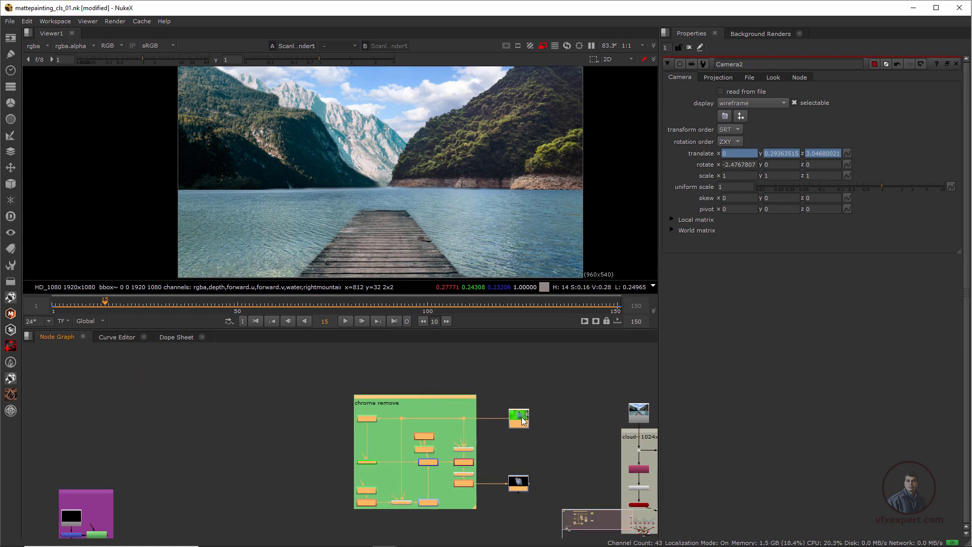
pyautogui.moveTo(521, 420); pyautogui.dragTo(322, 376, button='middle')
pyautogui.scroll(-1, 322, 376)
pyautogui.moveTo(396, 409); pyautogui.dragTo(420, 487)
# Step: View the green-screen footage in Read2 and the keyed chroma_out result, and examine the dancer's full frame
pyautogui.moveTo(428, 488); pyautogui.dragTo(317, 417, button='middle')
pyautogui.scroll(2, 317, 417)
pyautogui.click(320, 428)
pyautogui.click(285, 430)
pyautogui.press('1')
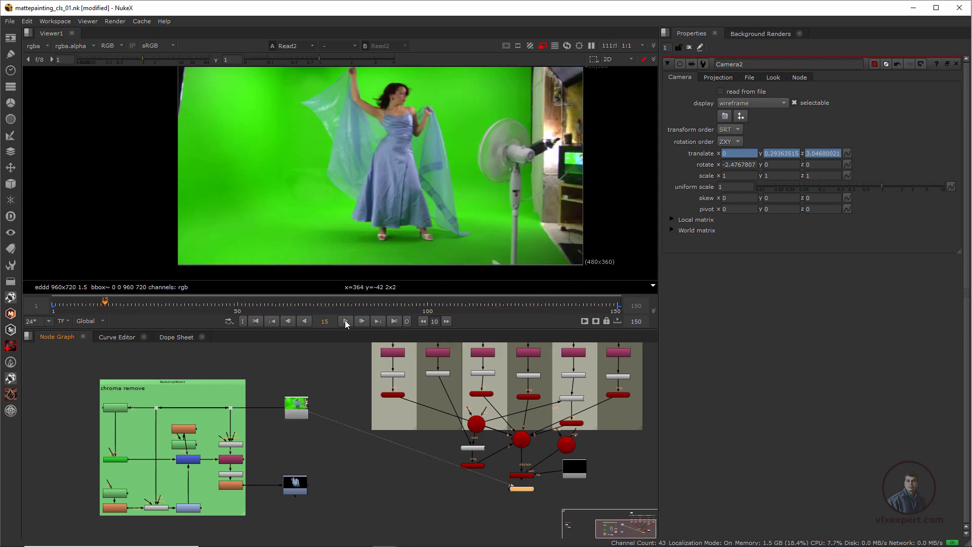
pyautogui.click(296, 485)
pyautogui.press('1')
pyautogui.press('1')
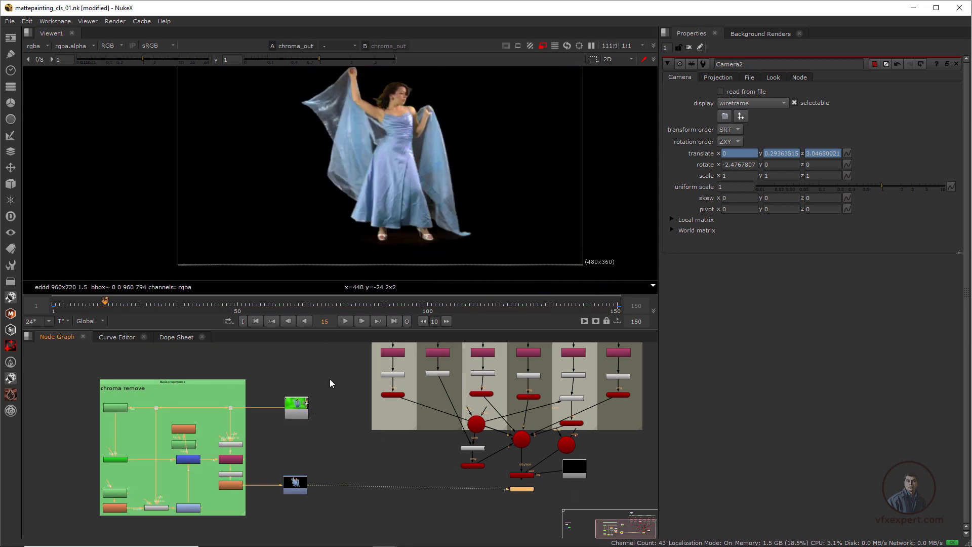
pyautogui.scroll(-1, 422, 186)
pyautogui.moveTo(423, 187); pyautogui.dragTo(376, 206, button='middle')
pyautogui.scroll(-1, 426, 405)
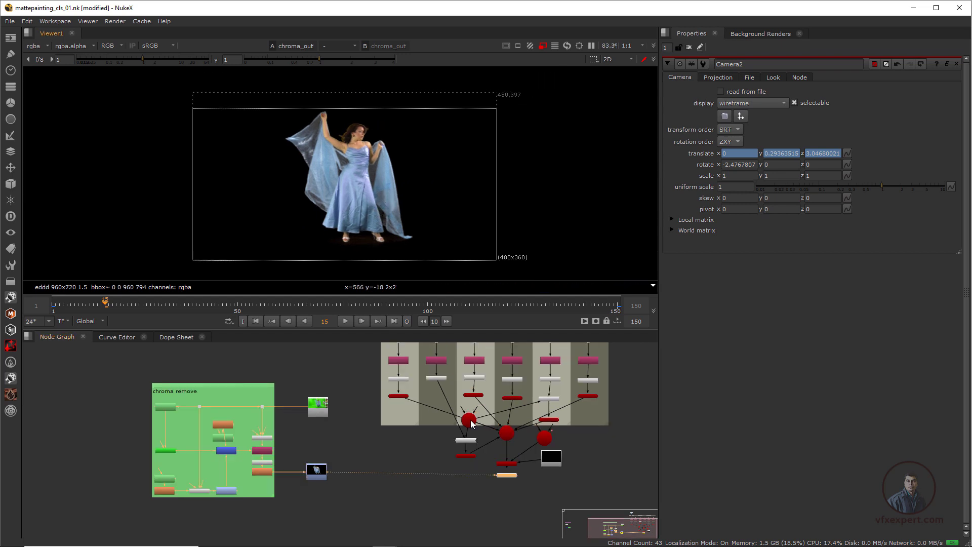
pyautogui.moveTo(483, 426); pyautogui.dragTo(417, 435, button='middle')
pyautogui.scroll(1, 422, 436)
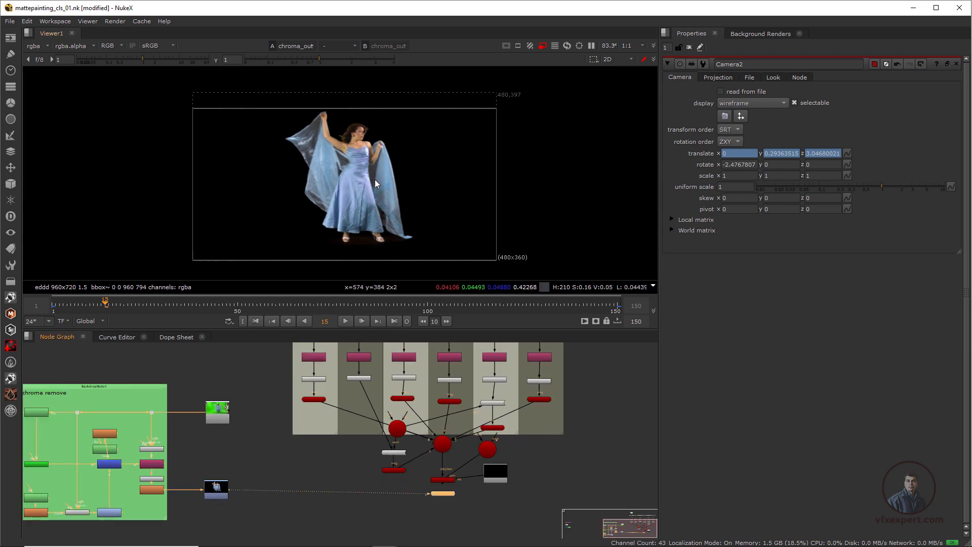
# Step: Move the Viewer1 node close to chroma_out, clear of the matte painting node tree
pyautogui.scroll(5, 451, 456)
pyautogui.click(449, 453)
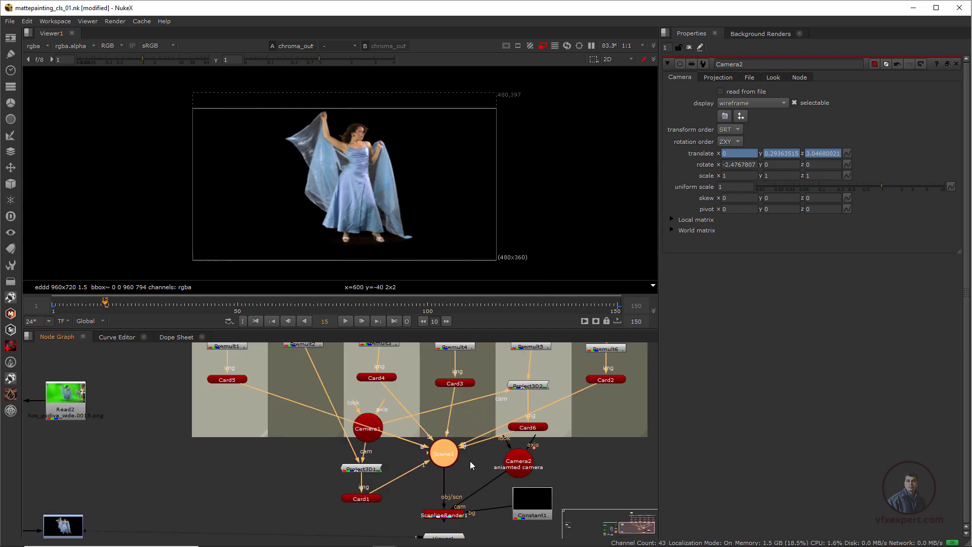
pyautogui.moveTo(467, 460); pyautogui.dragTo(633, 374, button='middle')
pyautogui.scroll(1, 198, 437)
pyautogui.moveTo(298, 462); pyautogui.dragTo(348, 497, button='middle')
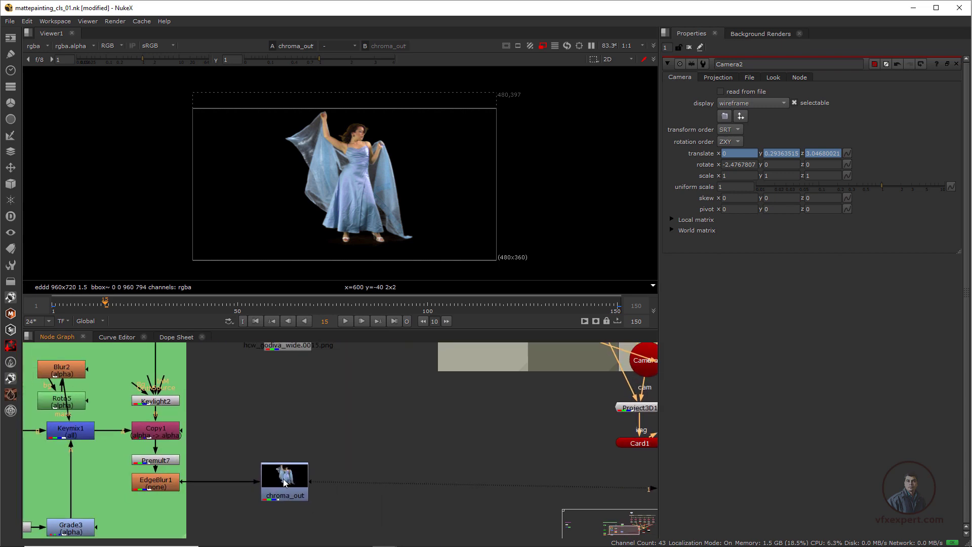
pyautogui.moveTo(400, 479); pyautogui.dragTo(342, 447, button='middle')
pyautogui.moveTo(475, 477); pyautogui.dragTo(391, 485, button='middle')
pyautogui.moveTo(598, 470); pyautogui.dragTo(360, 496)
pyautogui.moveTo(362, 449)
pyautogui.mouseDown(button='middle')
pyautogui.moveTo(387, 464)
pyautogui.moveTo(370, 439)
pyautogui.mouseUp(button='middle')
# Step: Add a Card node beside chroma_out, feed its image input from chroma_out, and align it level with that node
pyautogui.click(371, 440)
pyautogui.press('Tab')
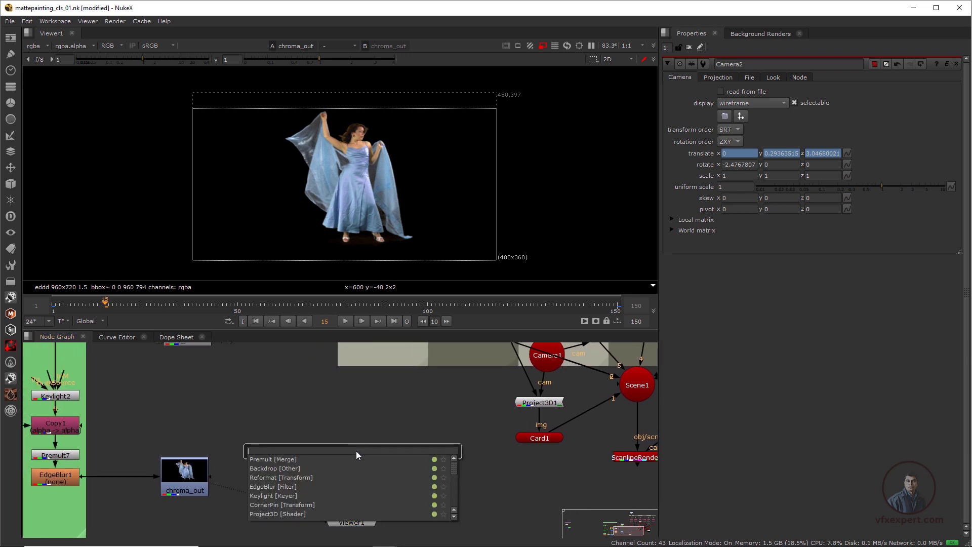
pyautogui.write('card')
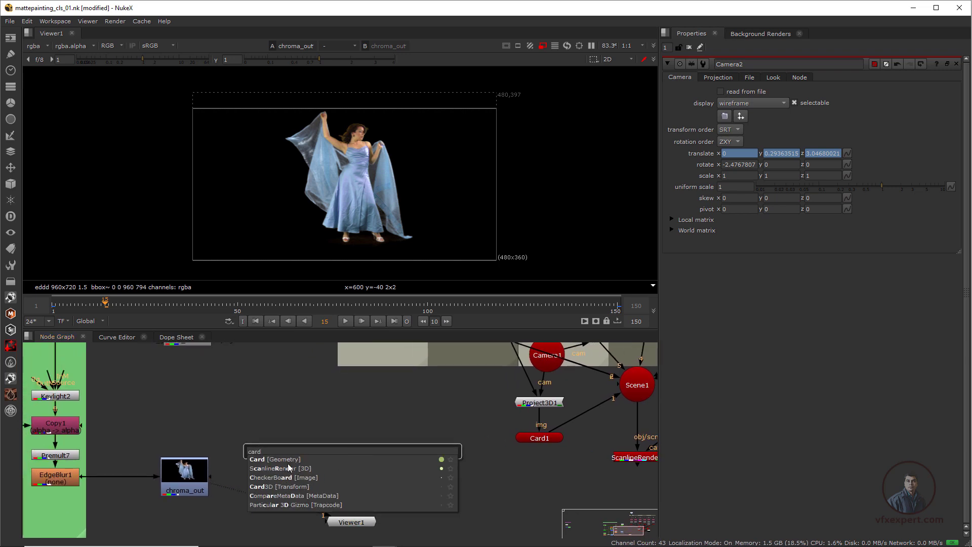
pyautogui.click(276, 459)
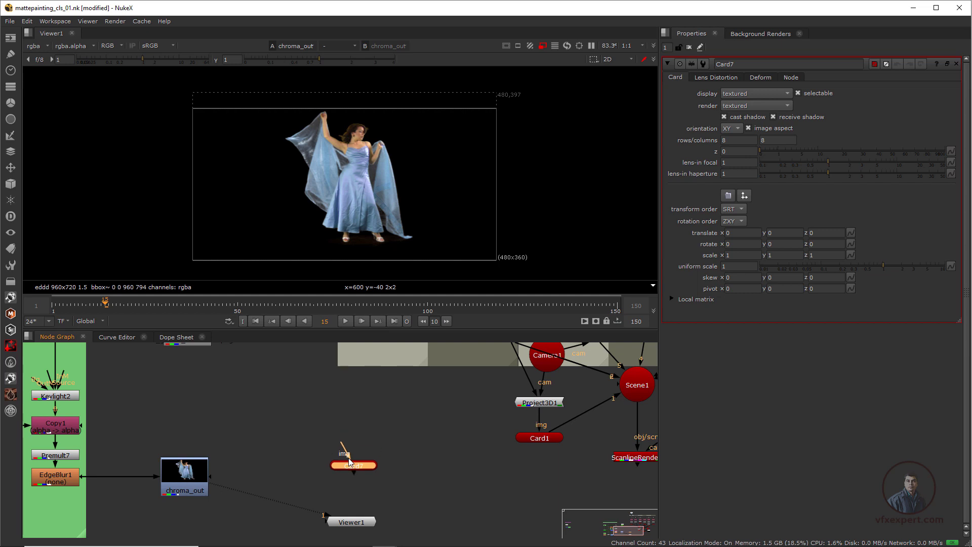
pyautogui.moveTo(348, 458); pyautogui.dragTo(185, 474)
pyautogui.moveTo(368, 468); pyautogui.dragTo(317, 456, button='middle')
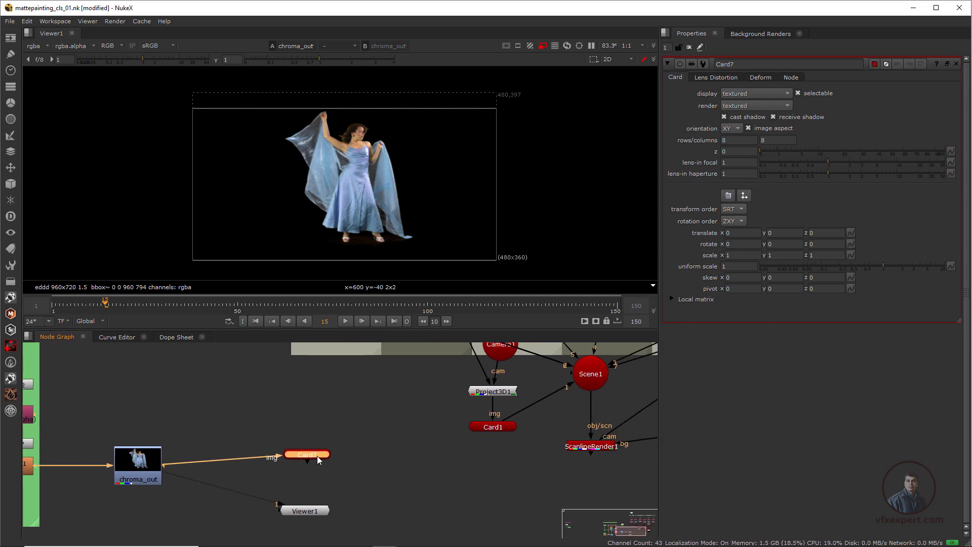
pyautogui.moveTo(317, 455); pyautogui.dragTo(302, 467)
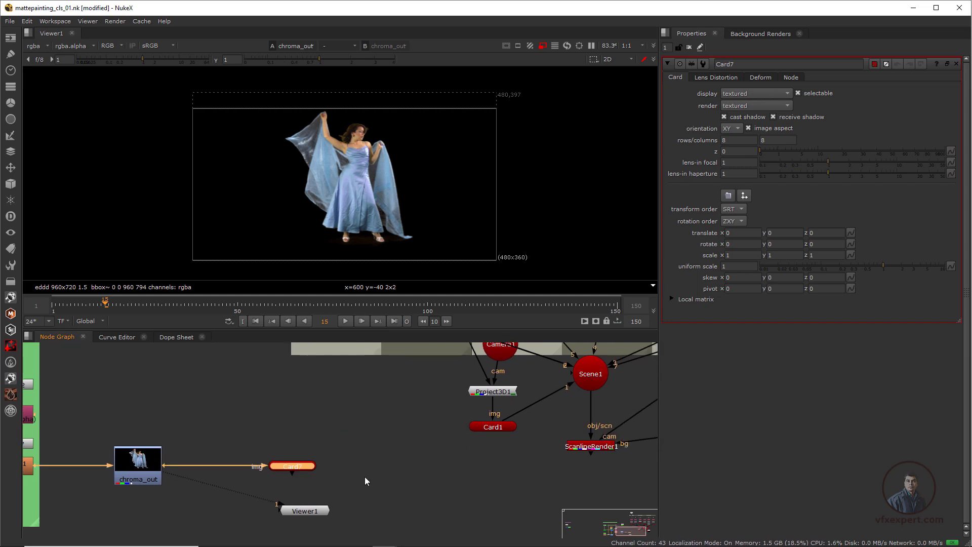
# Step: Connect the dancer's Card7 to Scene1 and view the ScanlineRender1 output
pyautogui.moveTo(292, 472); pyautogui.dragTo(571, 378)
pyautogui.moveTo(554, 418); pyautogui.dragTo(416, 431, button='middle')
pyautogui.click(485, 460)
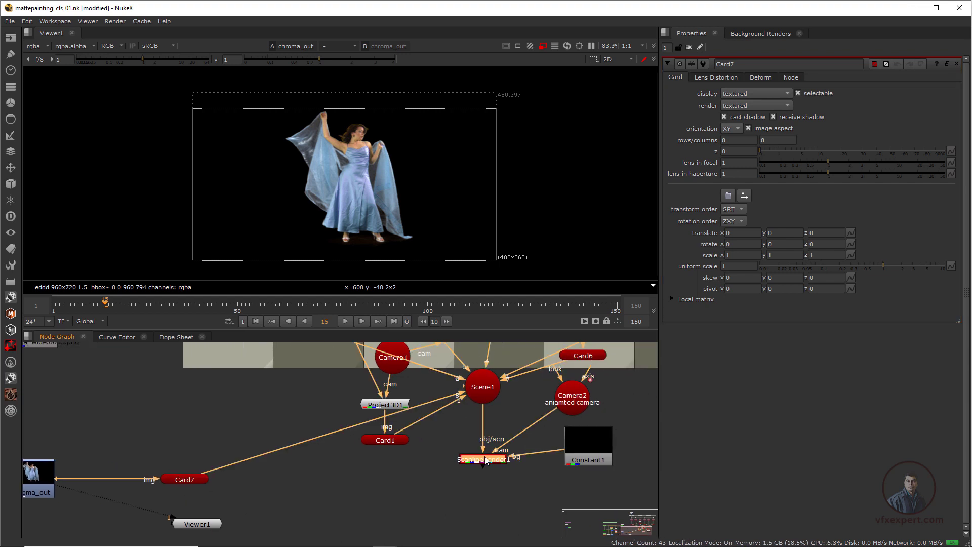
pyautogui.press('1')
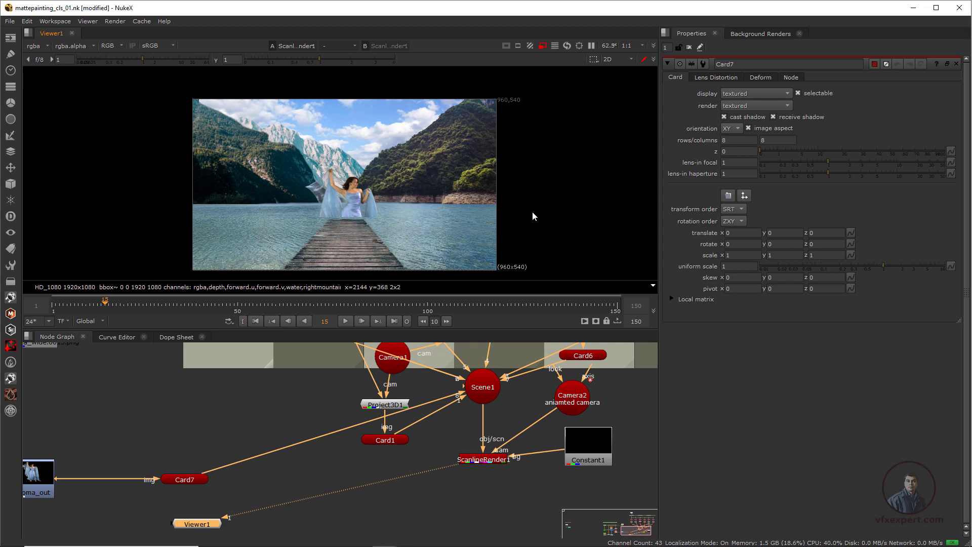
# Step: In the 3D view, move Card7 forward and up onto the pier, to about X -0.054, Y 0.19, Z 1.15
pyautogui.press('Tab')
pyautogui.keyDown('ctrl'); pyautogui.moveTo(365, 193); pyautogui.dragTo(349, 156); pyautogui.keyUp('ctrl')
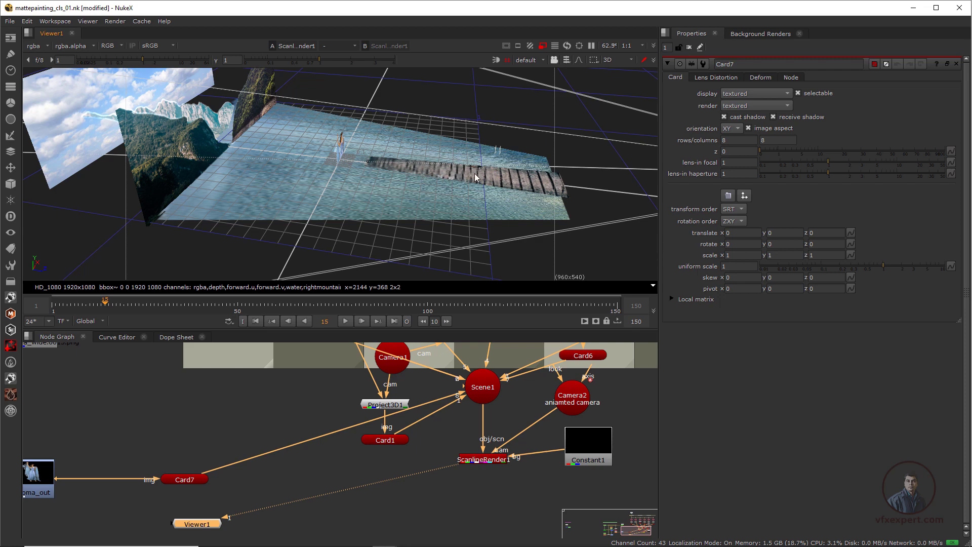
pyautogui.keyDown('ctrl'); pyautogui.moveTo(420, 175); pyautogui.dragTo(451, 215); pyautogui.keyUp('ctrl')
pyautogui.click(190, 482)
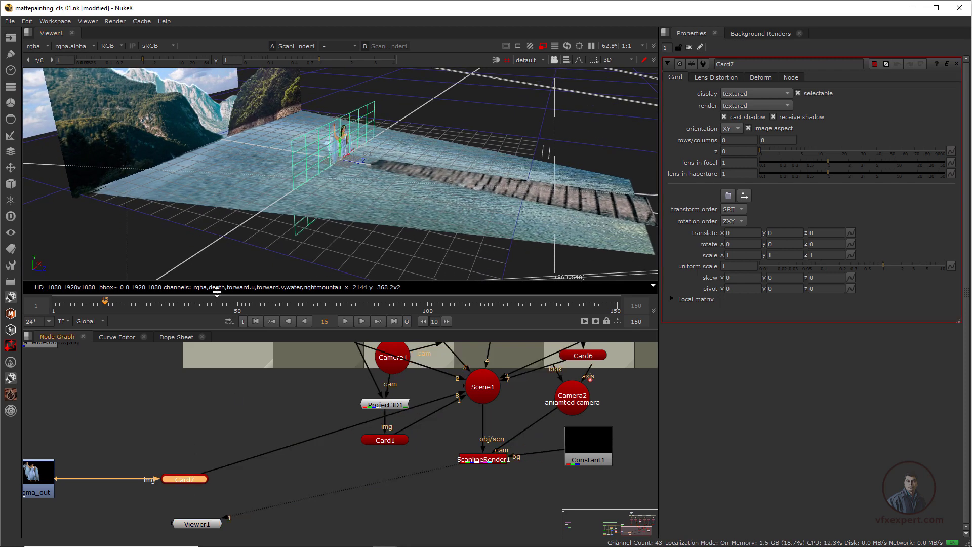
pyautogui.moveTo(357, 166); pyautogui.dragTo(598, 212)
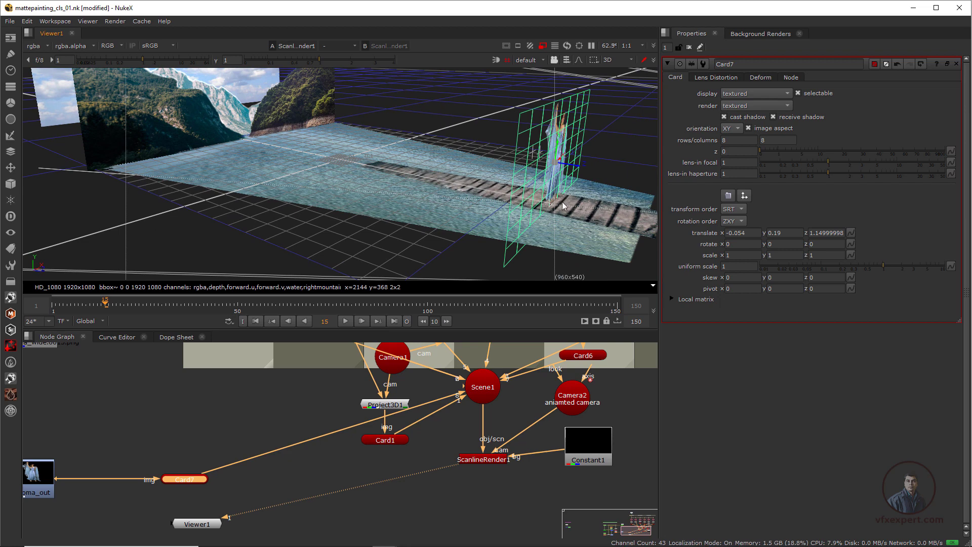
pyautogui.keyDown('ctrl'); pyautogui.moveTo(569, 230); pyautogui.dragTo(451, 220); pyautogui.keyUp('ctrl')
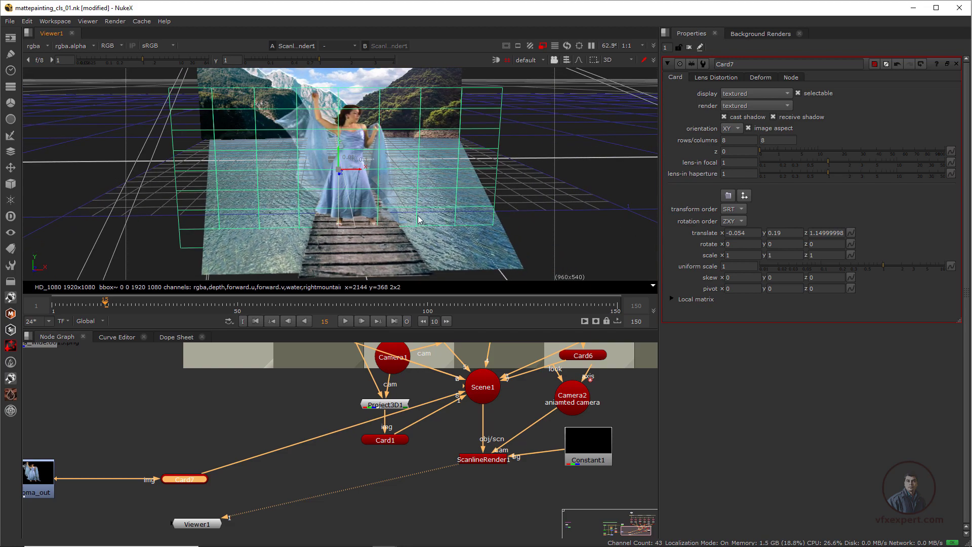
# Step: In the rendered 2D view, narrow Card7 to an X scale of about 0.887 and set its uniform scale to 0.78
pyautogui.press('Tab')
pyautogui.scroll(-2, 366, 229)
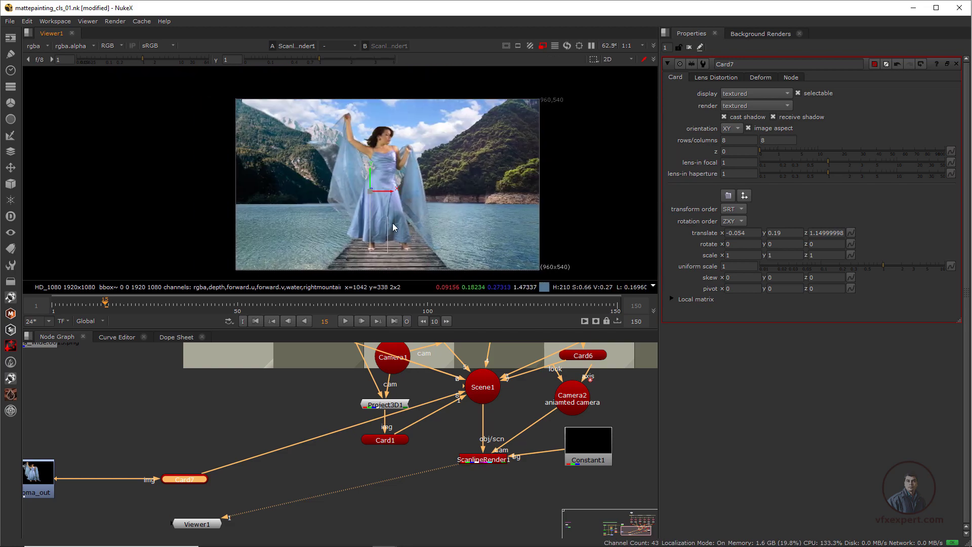
pyautogui.scroll(3, 393, 223)
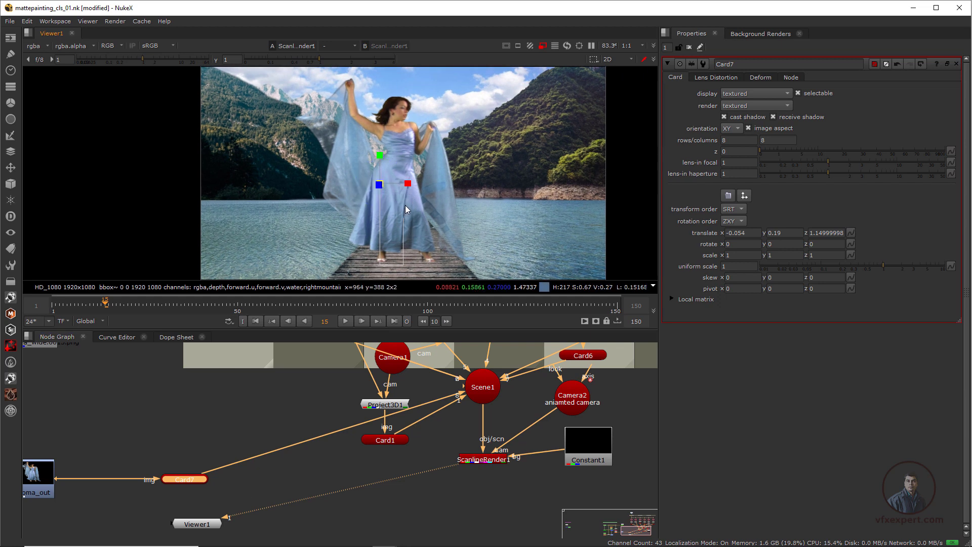
pyautogui.moveTo(408, 184); pyautogui.dragTo(407, 186)
pyautogui.moveTo(882, 266); pyautogui.dragTo(876, 266)
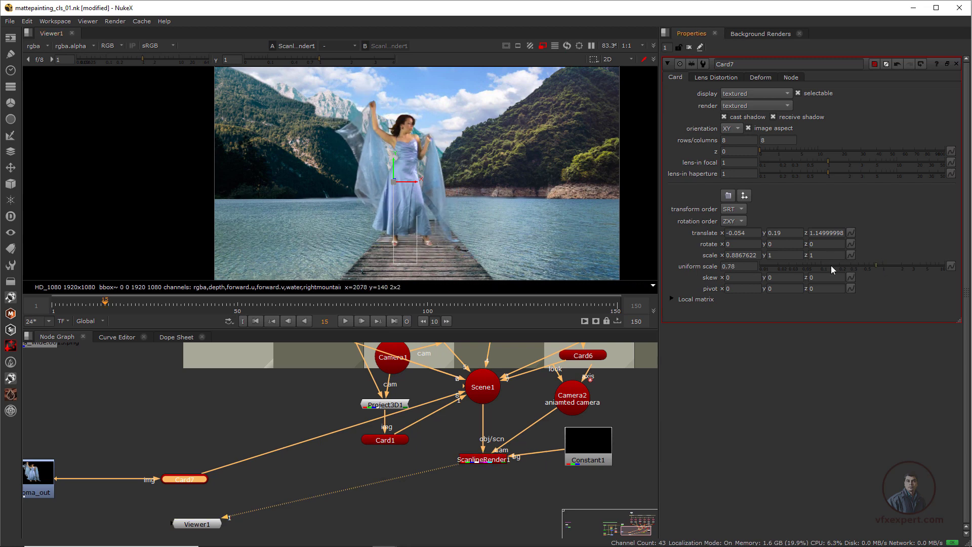
# Step: Shift Card7 to about X -0.0395 and Y 0.155 so the dancer's feet rest on the pier planks
pyautogui.scroll(2, 366, 229)
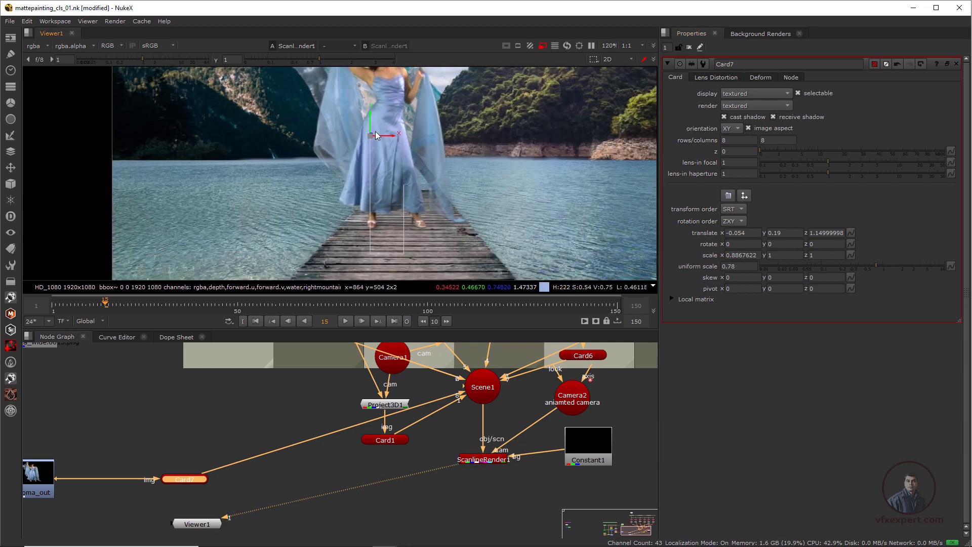
pyautogui.moveTo(372, 120); pyautogui.dragTo(370, 138)
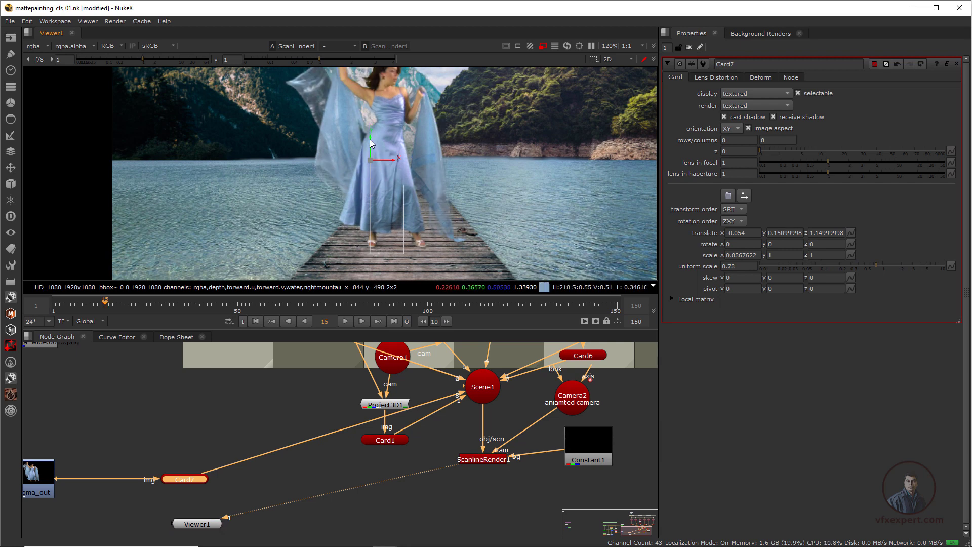
pyautogui.scroll(2, 388, 242)
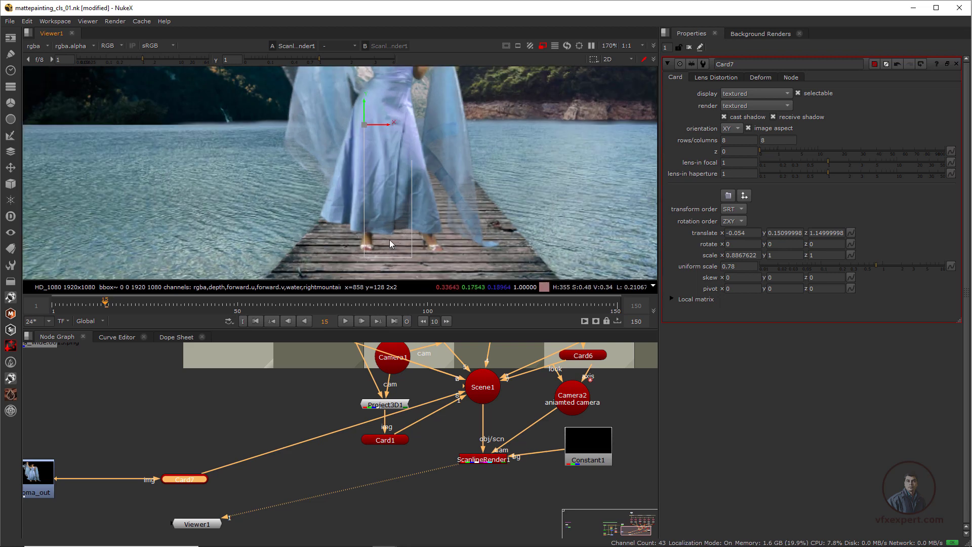
pyautogui.moveTo(363, 102); pyautogui.dragTo(370, 120)
pyautogui.scroll(-3, 422, 157)
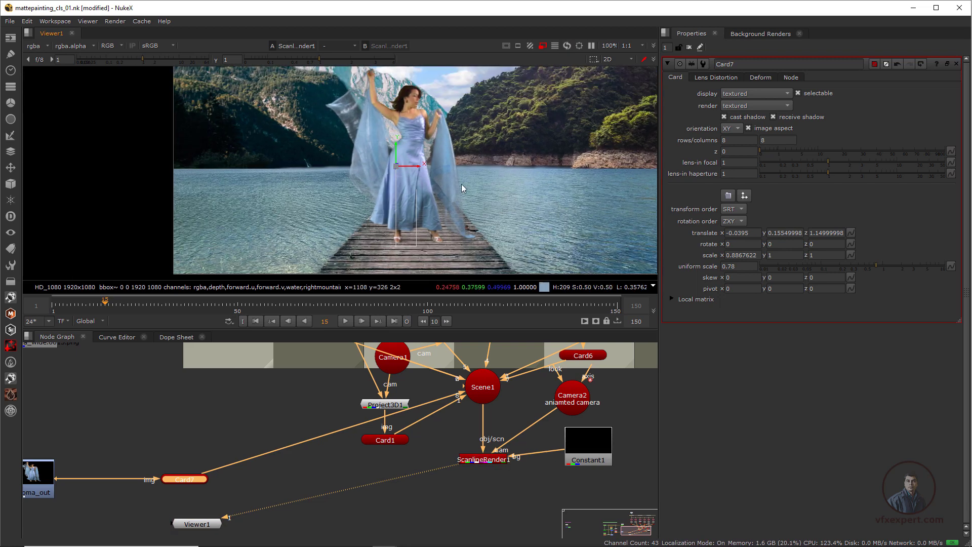
pyautogui.moveTo(469, 219); pyautogui.dragTo(476, 249, button='middle')
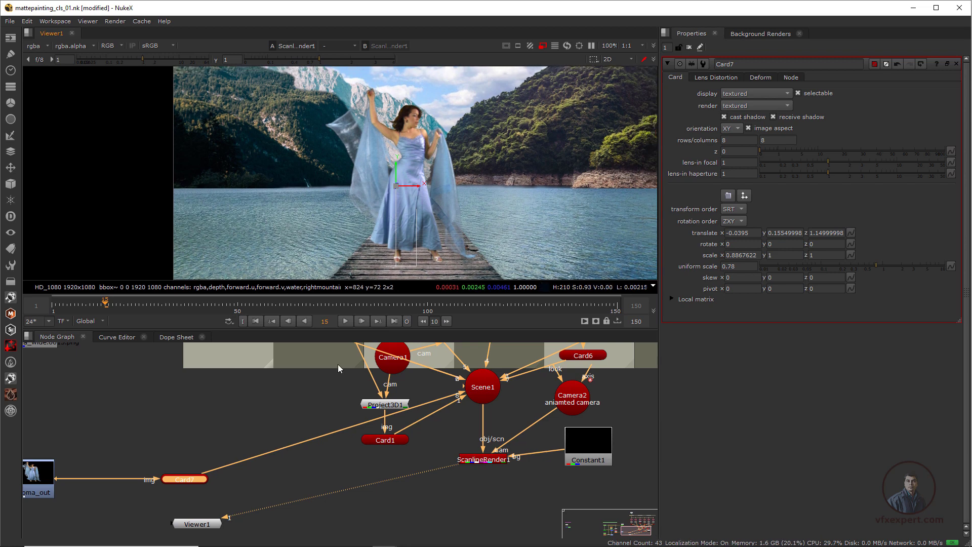
# Step: Return to frame 1 and enlarge the viewer area, fitting the whole rendered frame in it
pyautogui.click(256, 321)
pyautogui.moveTo(506, 220); pyautogui.dragTo(479, 200, button='middle')
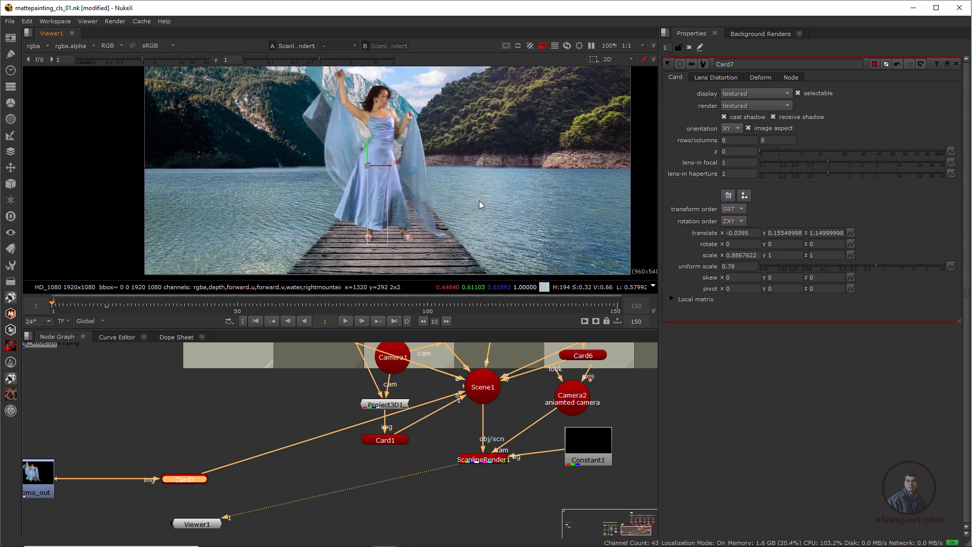
pyautogui.press('f')
pyautogui.moveTo(444, 335); pyautogui.dragTo(444, 356)
pyautogui.press('f')
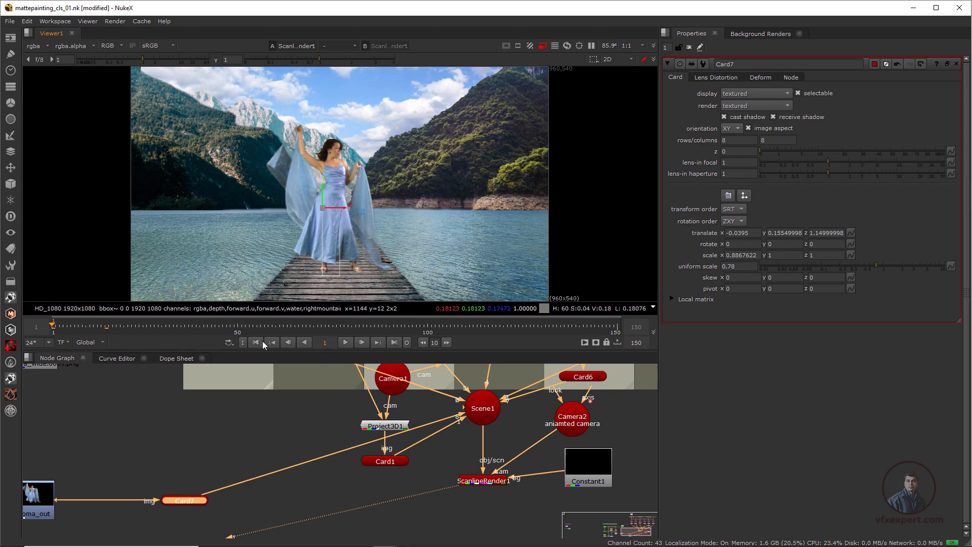
# Step: Collapse the Card7 properties and play back the composite from frame 1, stopping at frame 111
pyautogui.click(667, 64)
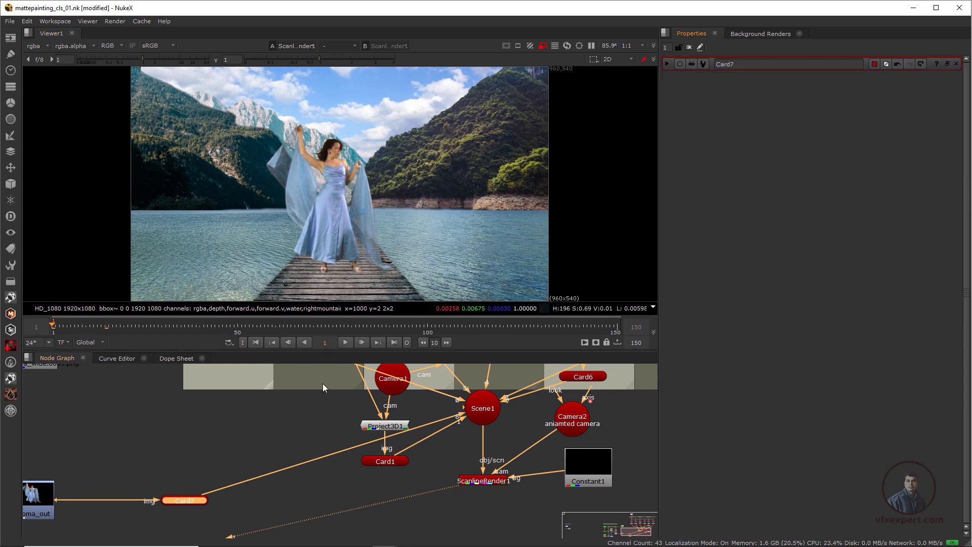
pyautogui.click(347, 341)
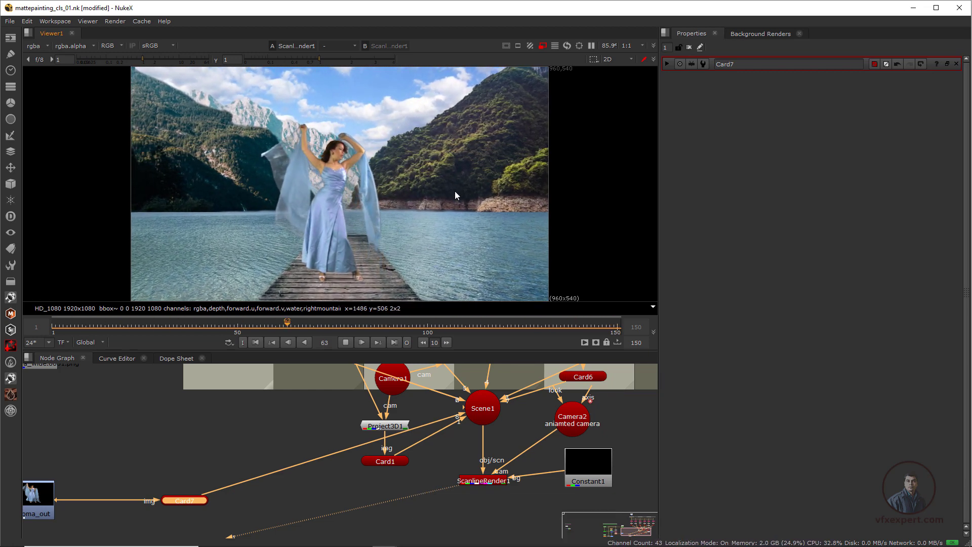
pyautogui.click(347, 342)
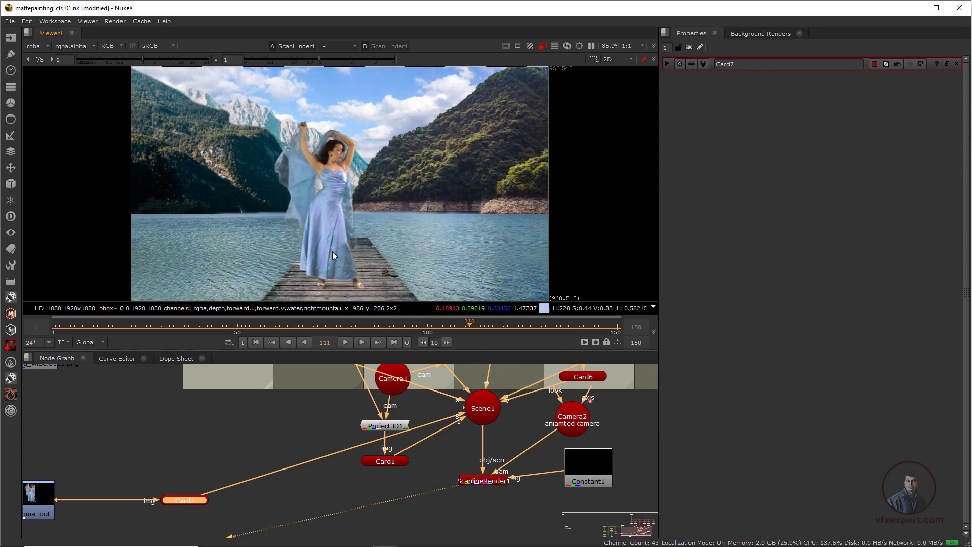
# Step: Move the Viewer1 node directly beneath ScanlineRender1
pyautogui.moveTo(323, 425); pyautogui.dragTo(278, 453, button='middle')
pyautogui.scroll(-2, 248, 147)
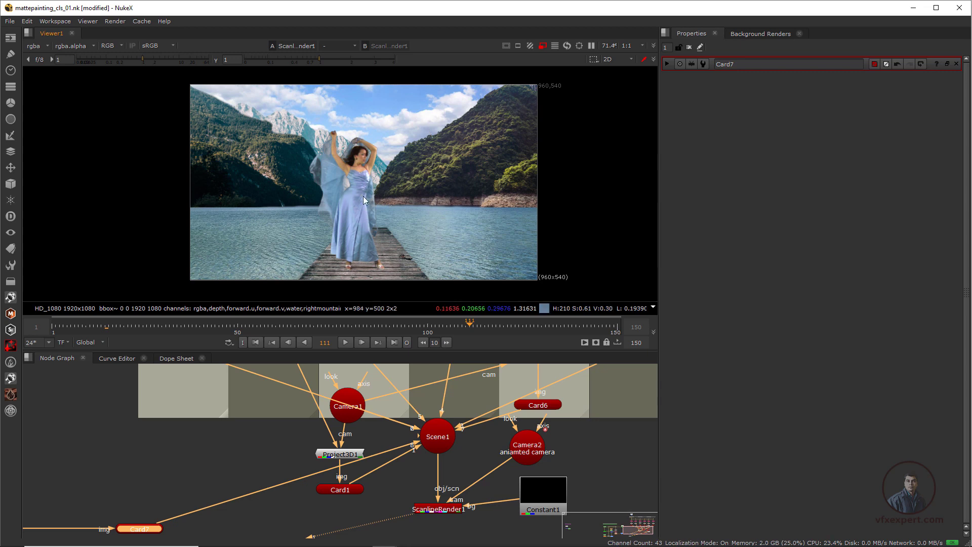
pyautogui.scroll(1, 365, 187)
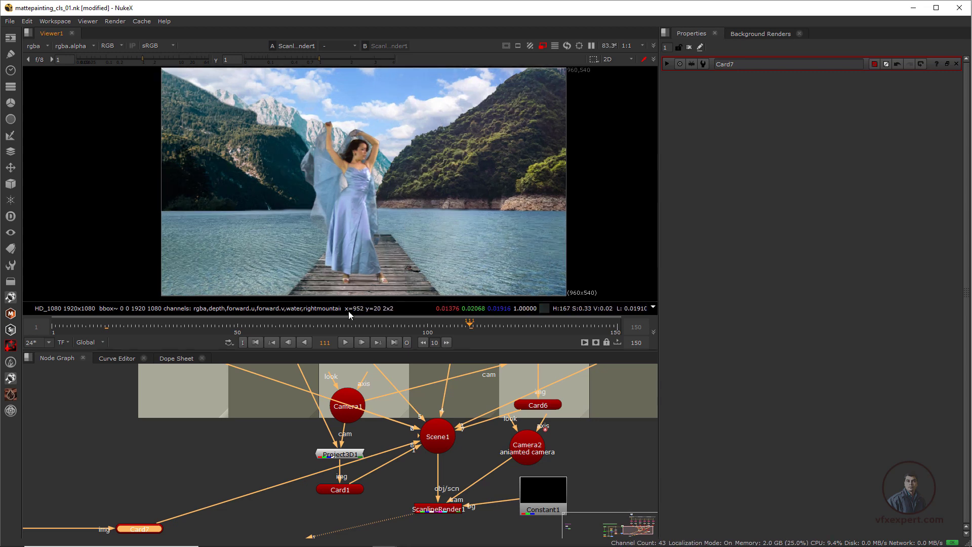
pyautogui.scroll(-1, 454, 482)
pyautogui.moveTo(453, 482); pyautogui.dragTo(316, 381, button='middle')
pyautogui.scroll(2, 317, 381)
pyautogui.moveTo(279, 467); pyautogui.dragTo(379, 483, button='middle')
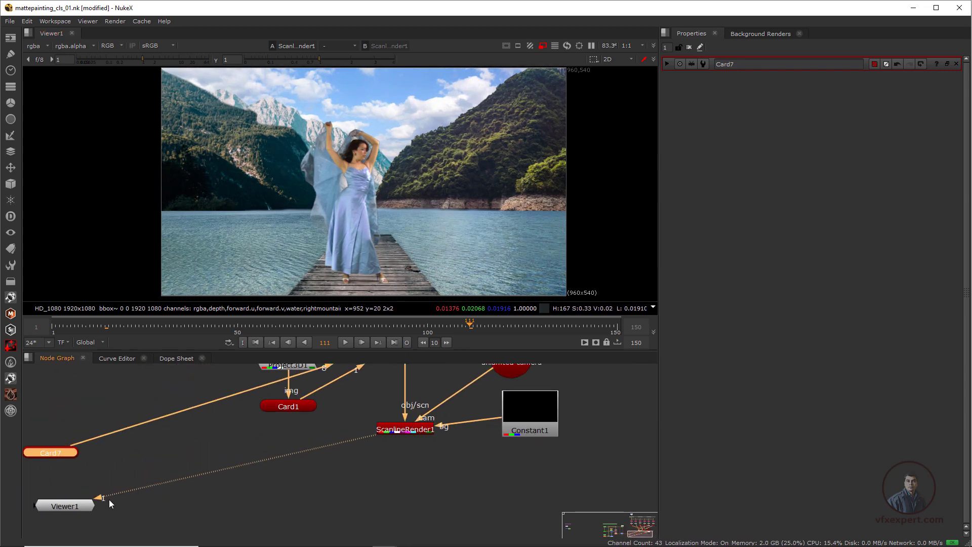
pyautogui.moveTo(79, 508); pyautogui.dragTo(429, 508)
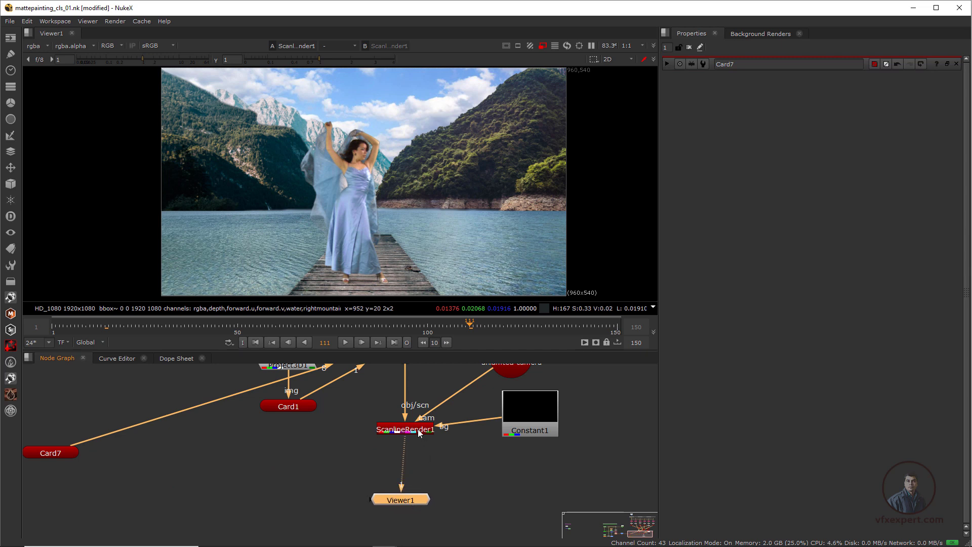
# Step: Add a ZDefocus node and insert it between ScanlineRender1 and Viewer1
pyautogui.click(413, 450)
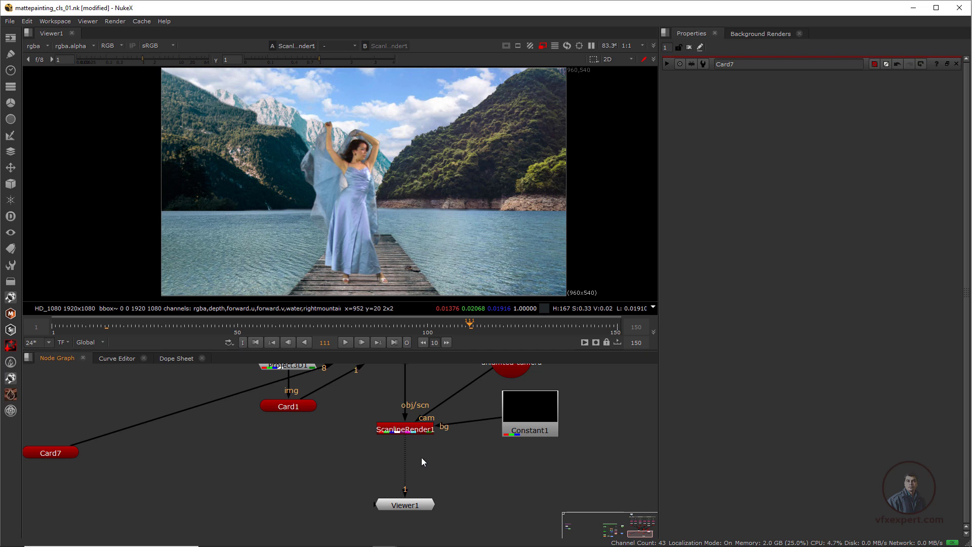
pyautogui.press('Tab')
pyautogui.write('z')
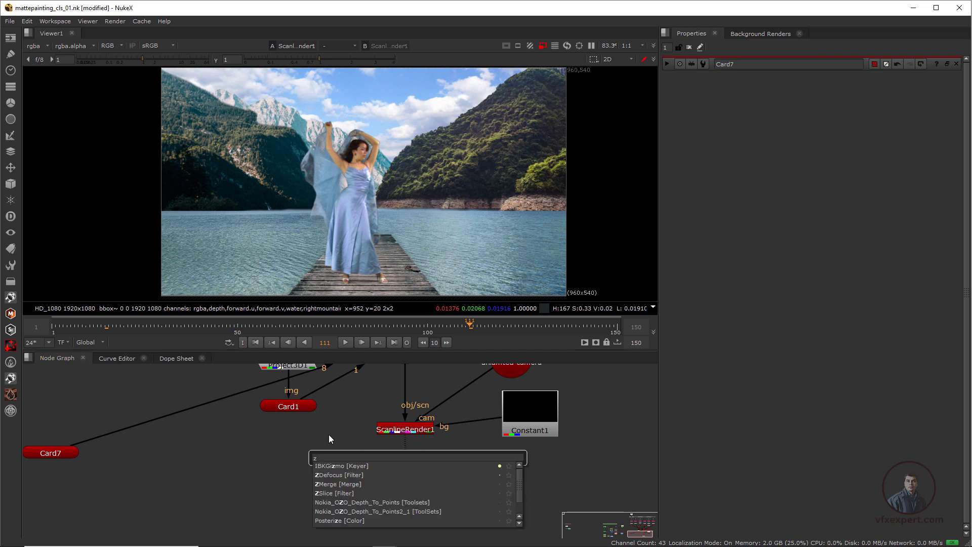
pyautogui.click(338, 476)
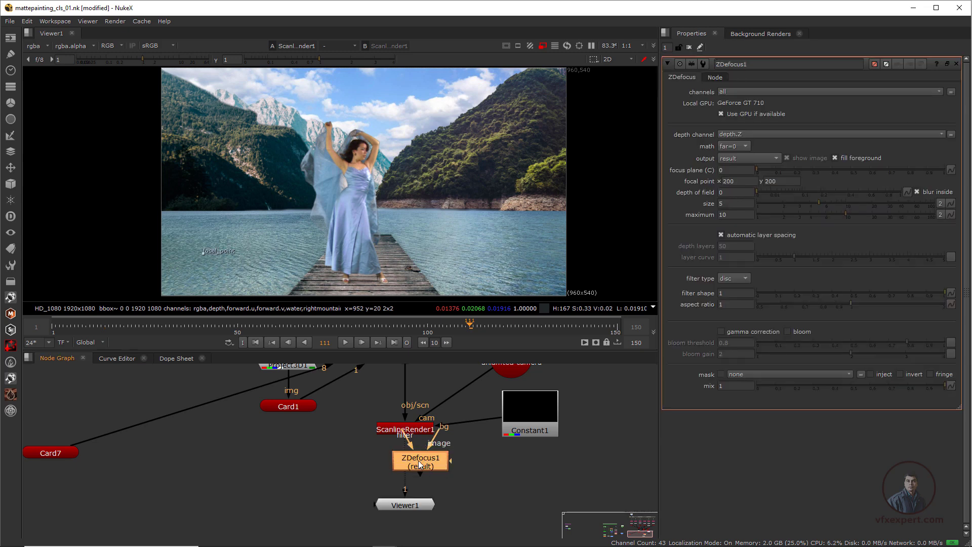
pyautogui.moveTo(419, 463); pyautogui.dragTo(406, 471)
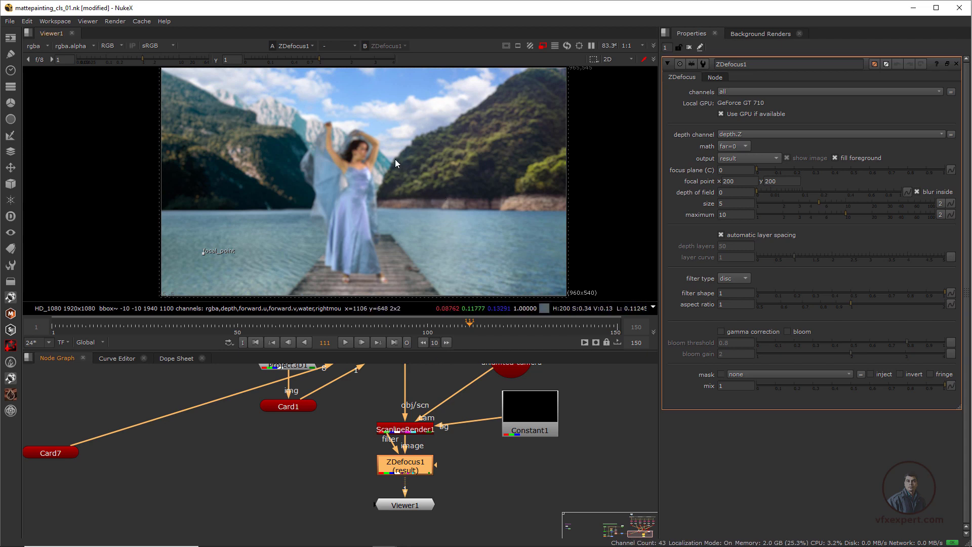
# Step: Switch the ZDefocus1 output to focal plane setup and place the focal point on the dancer's dress at about x 898, y 380
pyautogui.click(763, 159)
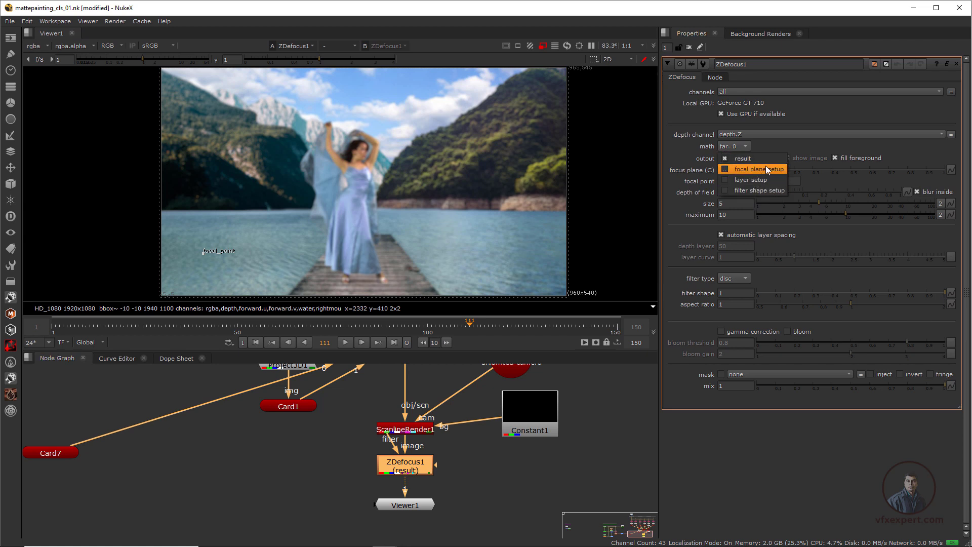
pyautogui.click(767, 170)
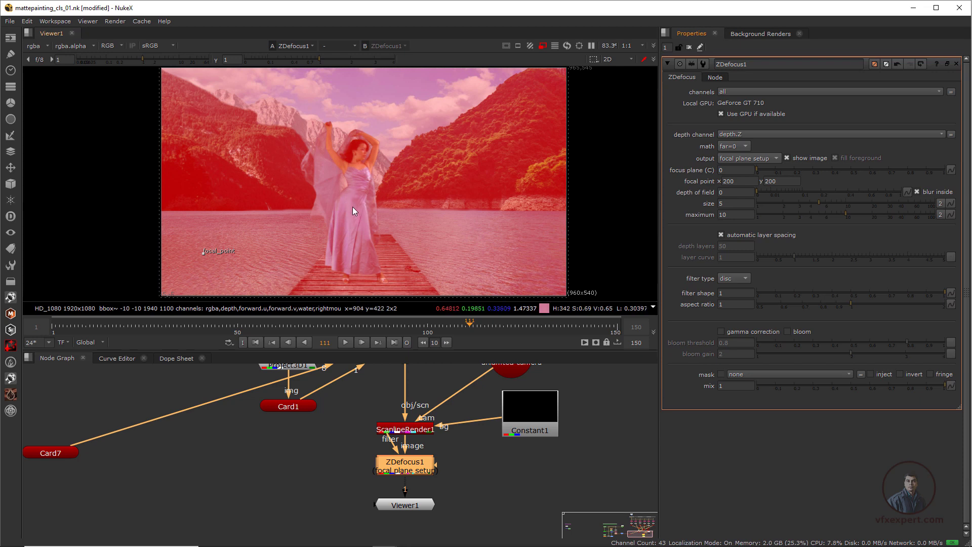
pyautogui.moveTo(204, 253); pyautogui.dragTo(351, 217)
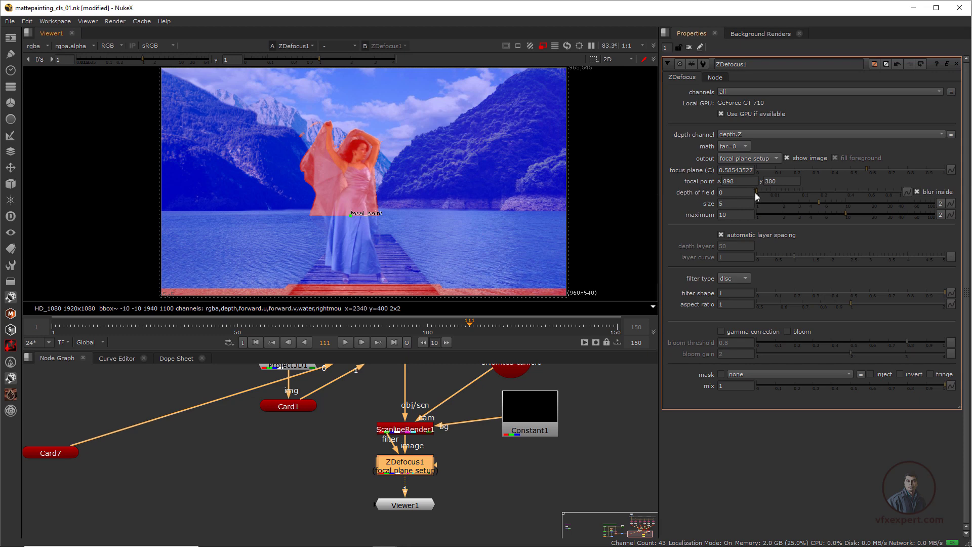
# Step: Raise the ZDefocus1 depth of field to about 0.72, covering the dancer and the foreground pier with the in-focus zone
pyautogui.moveTo(759, 191); pyautogui.dragTo(813, 193)
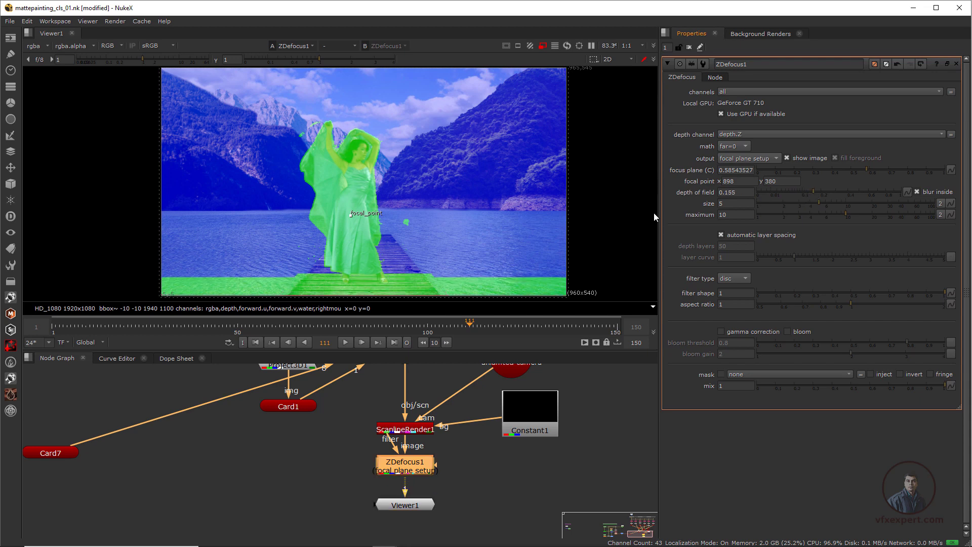
pyautogui.moveTo(383, 244); pyautogui.dragTo(429, 159, button='middle')
pyautogui.moveTo(412, 208); pyautogui.dragTo(383, 221, button='middle')
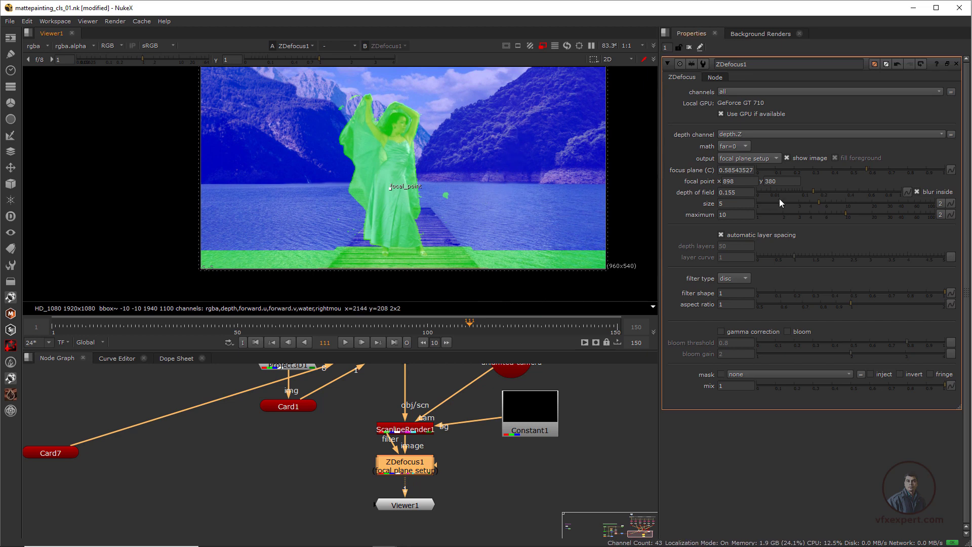
pyautogui.moveTo(814, 192); pyautogui.dragTo(878, 191)
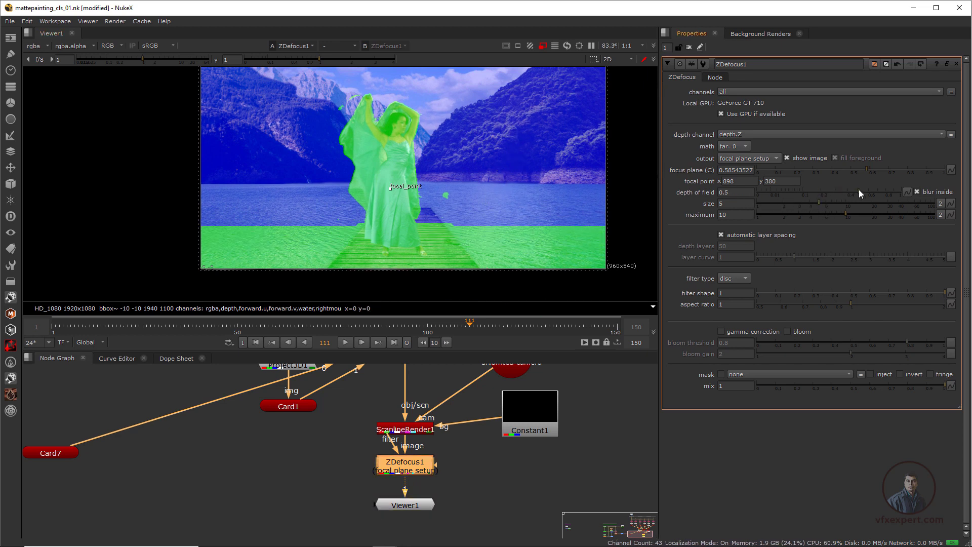
pyautogui.scroll(3, 375, 233)
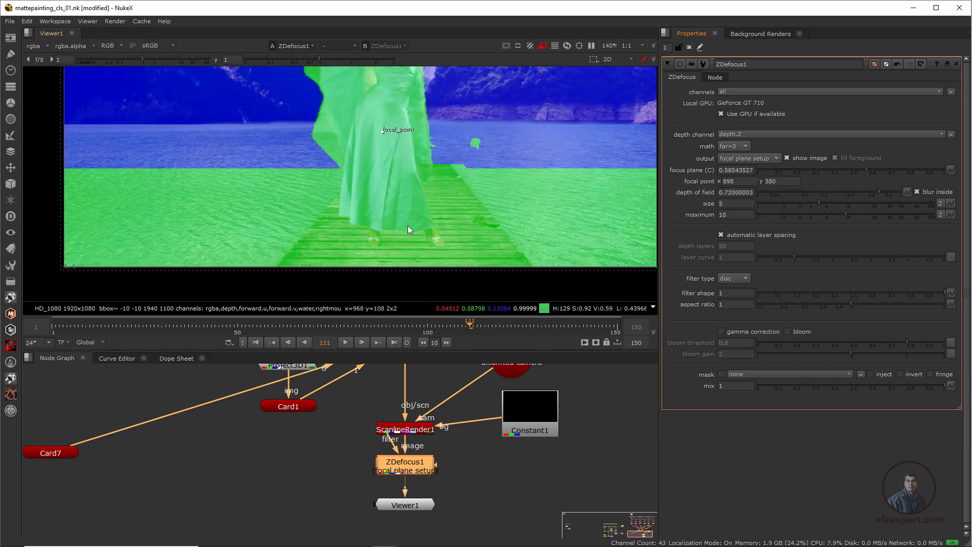
pyautogui.scroll(-2, 405, 217)
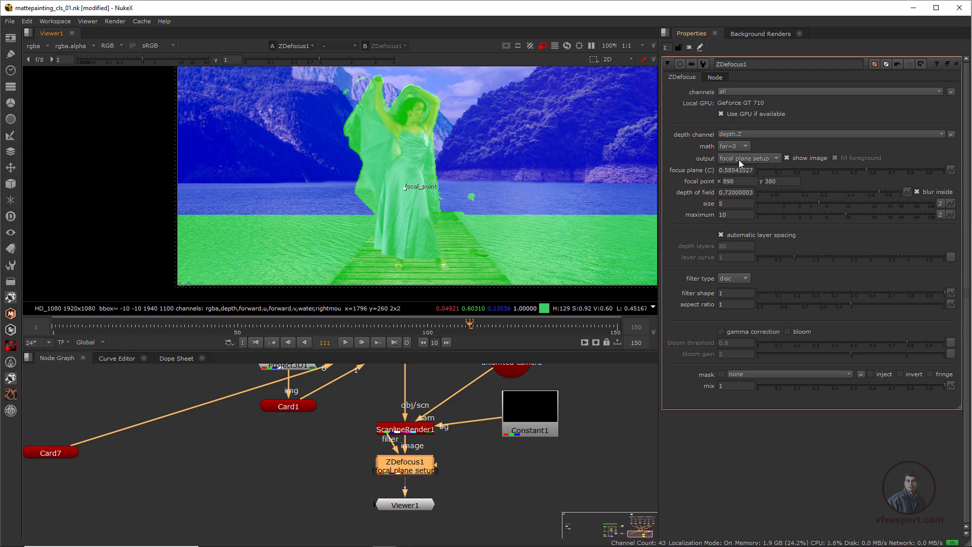
# Step: Set the ZDefocus1 output back to result and inspect the blur around the dancer and mountains
pyautogui.click(739, 159)
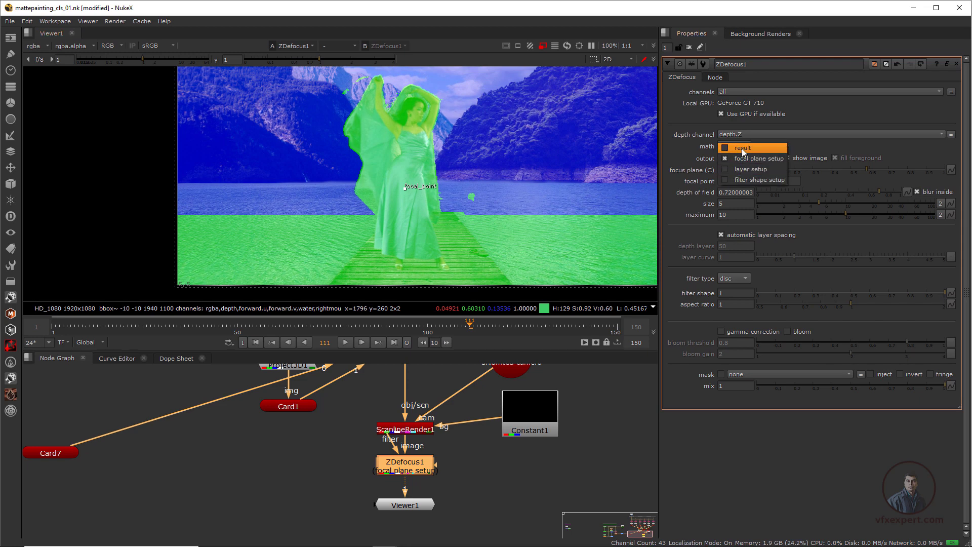
pyautogui.click(747, 146)
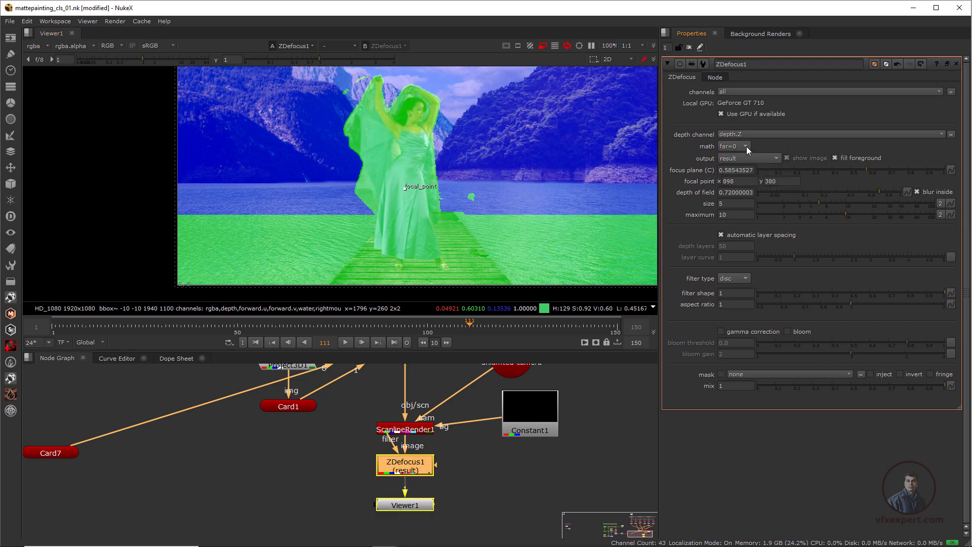
pyautogui.scroll(-1, 442, 178)
pyautogui.moveTo(441, 178); pyautogui.dragTo(423, 221, button='middle')
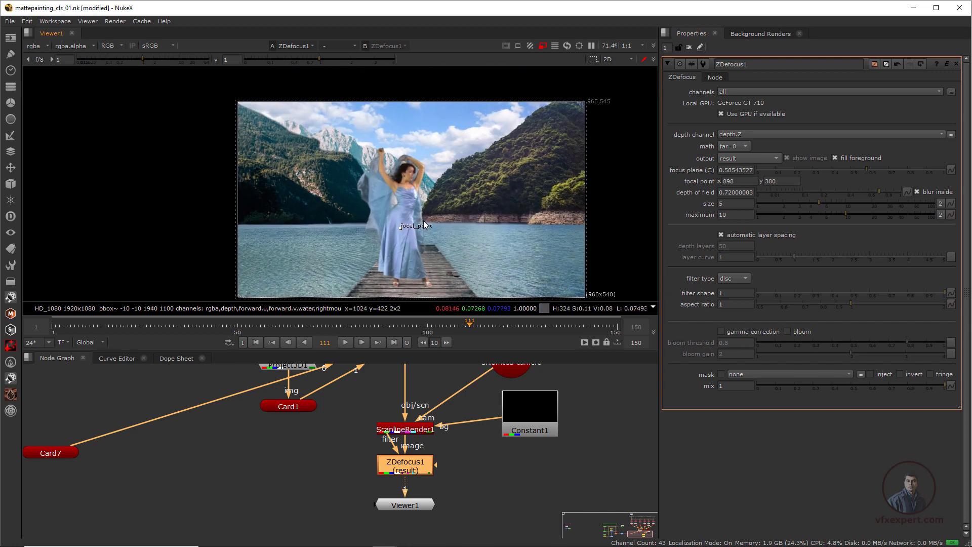
pyautogui.scroll(1, 418, 167)
pyautogui.scroll(1, 440, 141)
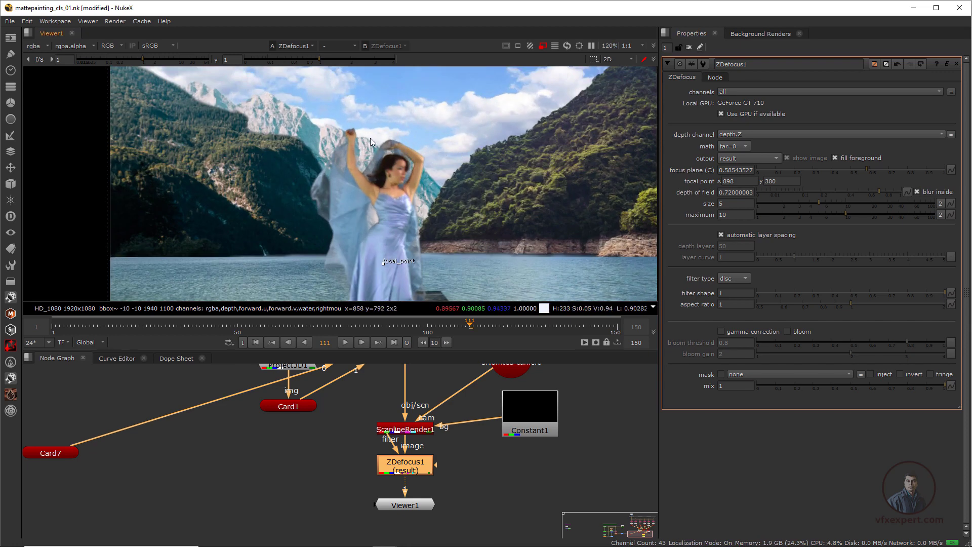
pyautogui.scroll(-1, 506, 154)
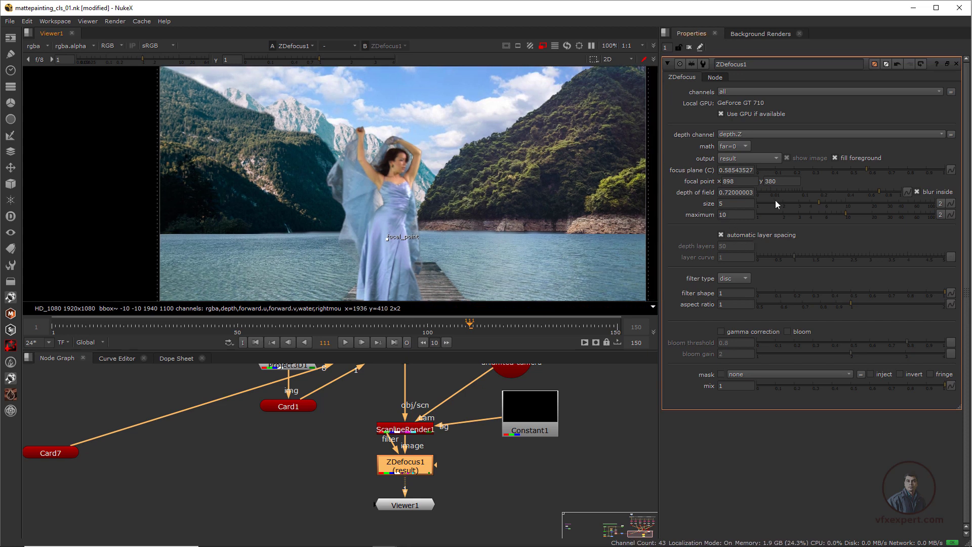
# Step: Set the ZDefocus1 size to 20 and depth of field to 0.63, and turn off the viewer's proxy mode
pyautogui.moveTo(820, 204); pyautogui.dragTo(837, 207)
pyautogui.moveTo(833, 203); pyautogui.dragTo(857, 203)
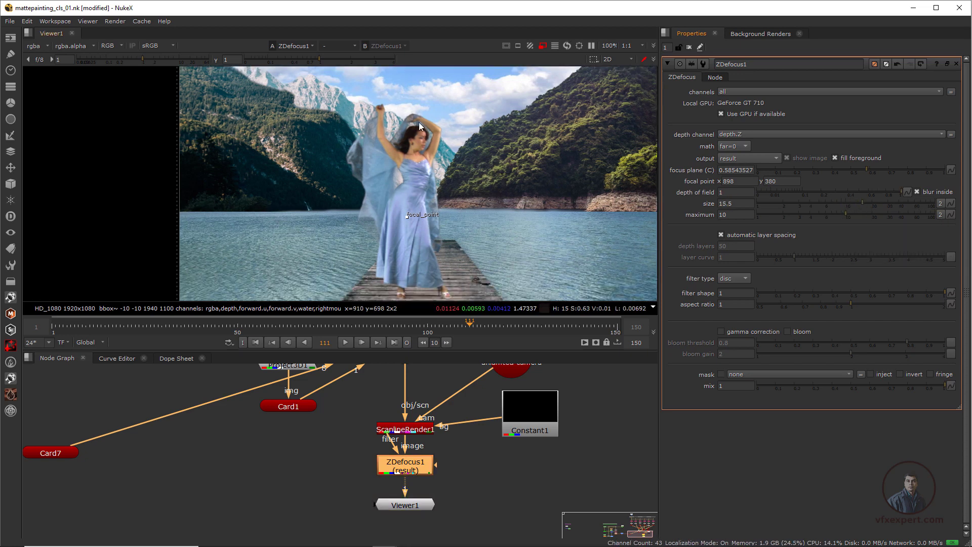
pyautogui.scroll(-2, 448, 154)
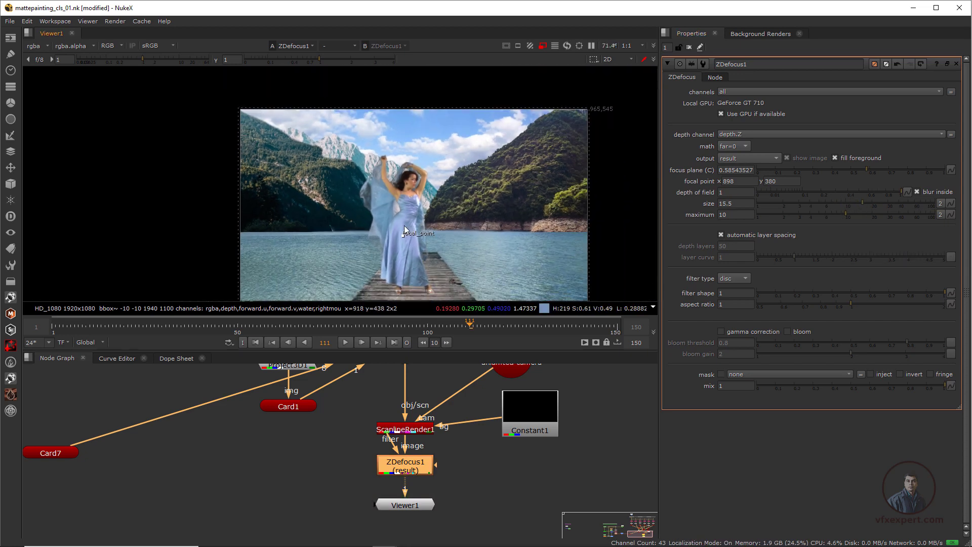
pyautogui.scroll(3, 478, 120)
pyautogui.click(542, 46)
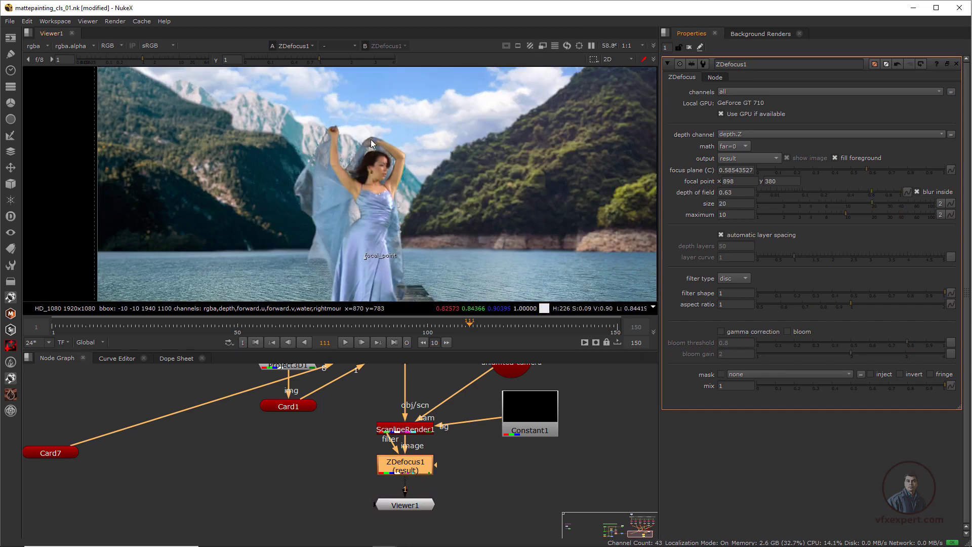
# Step: Examine the full-resolution defocus result across the dancer, pier, water and mountains
pyautogui.scroll(-2, 445, 169)
pyautogui.moveTo(445, 170)
pyautogui.mouseDown(button='middle')
pyautogui.moveTo(470, 188)
pyautogui.moveTo(443, 179)
pyautogui.mouseUp(button='middle')
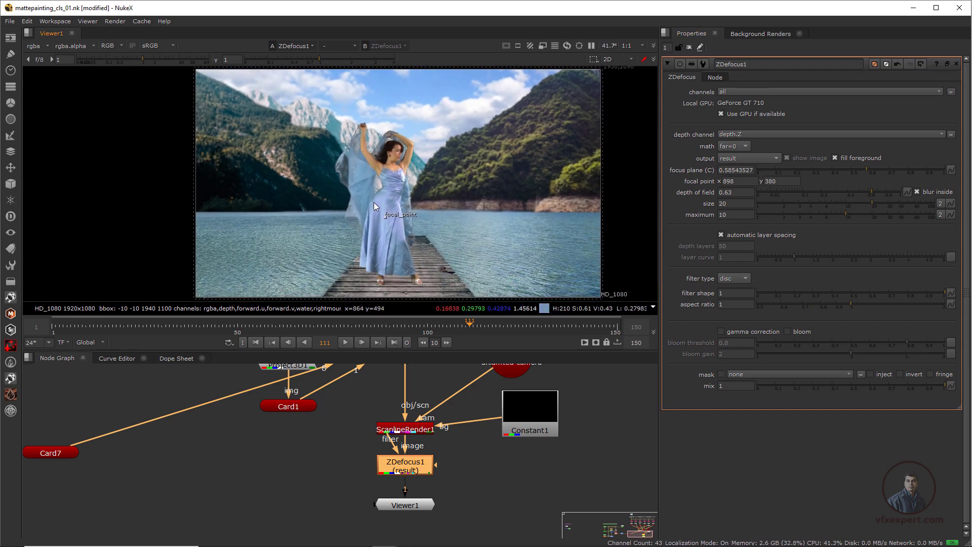
pyautogui.scroll(1, 396, 216)
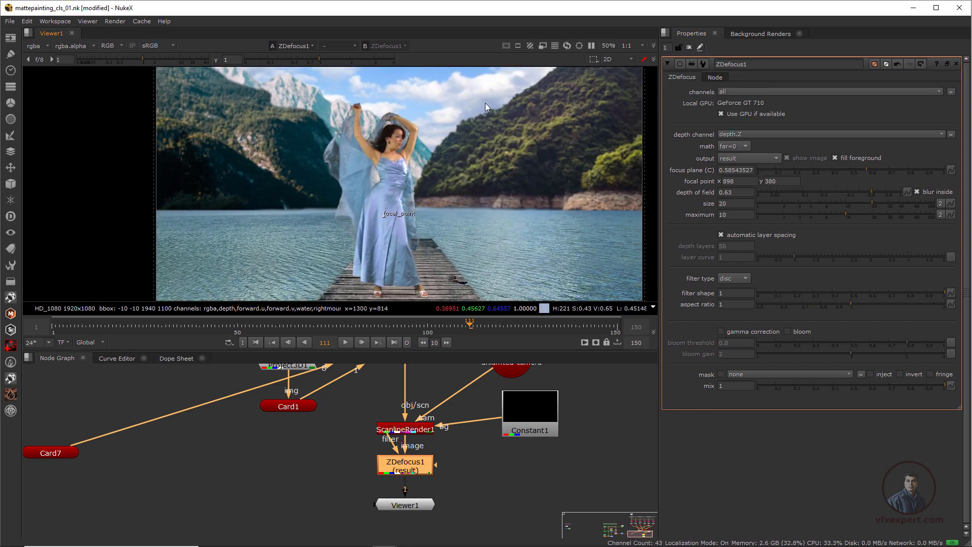
pyautogui.scroll(-1, 493, 199)
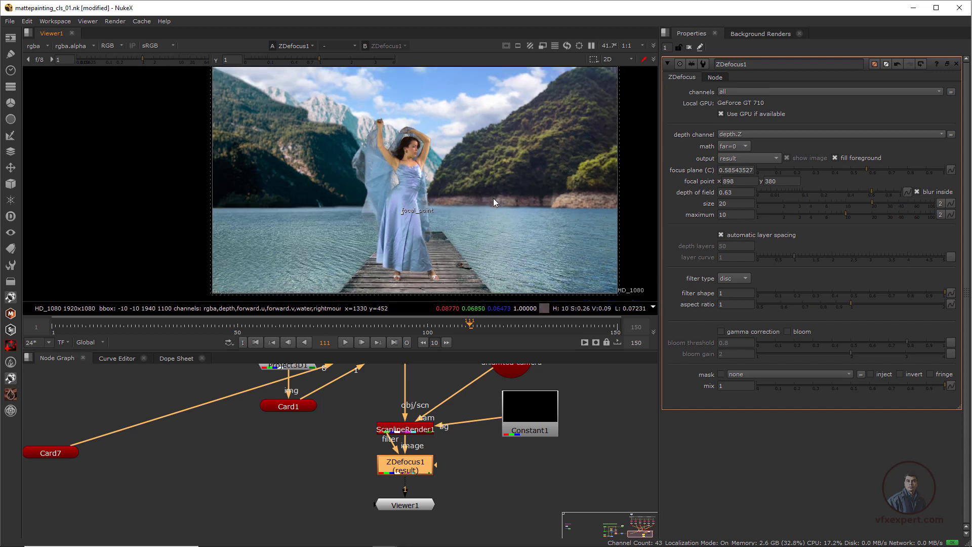
pyautogui.moveTo(512, 227); pyautogui.dragTo(498, 222, button='middle')
pyautogui.scroll(1, 494, 216)
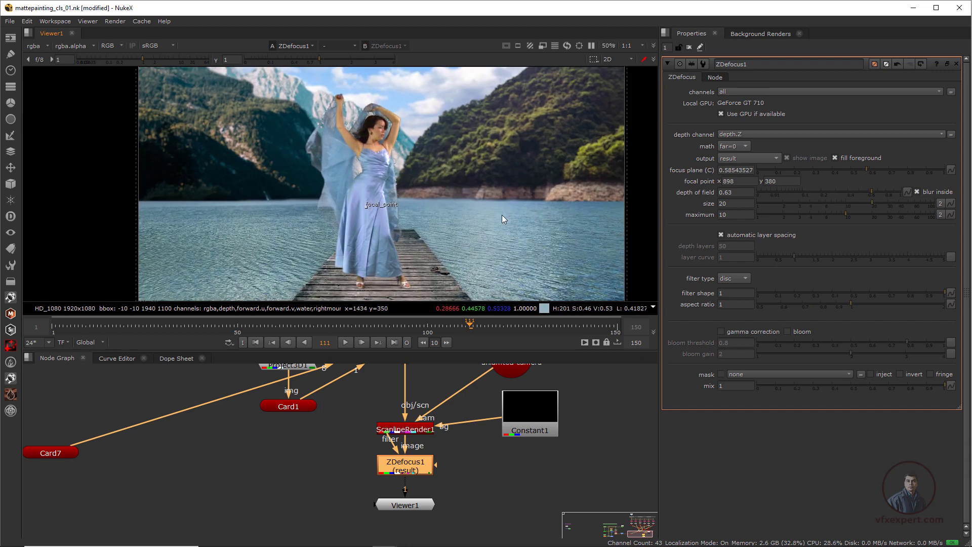
pyautogui.moveTo(429, 245); pyautogui.dragTo(439, 242, button='middle')
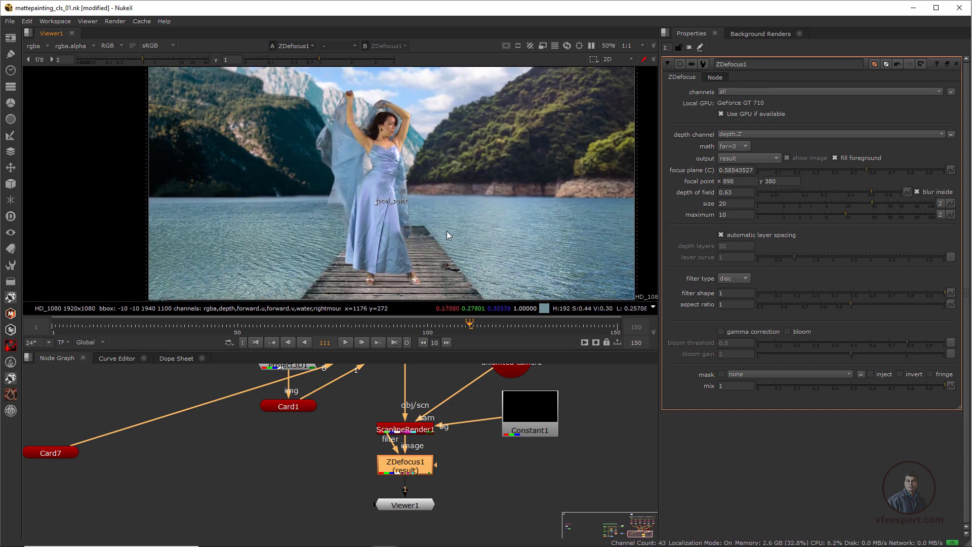
pyautogui.scroll(-1, 451, 228)
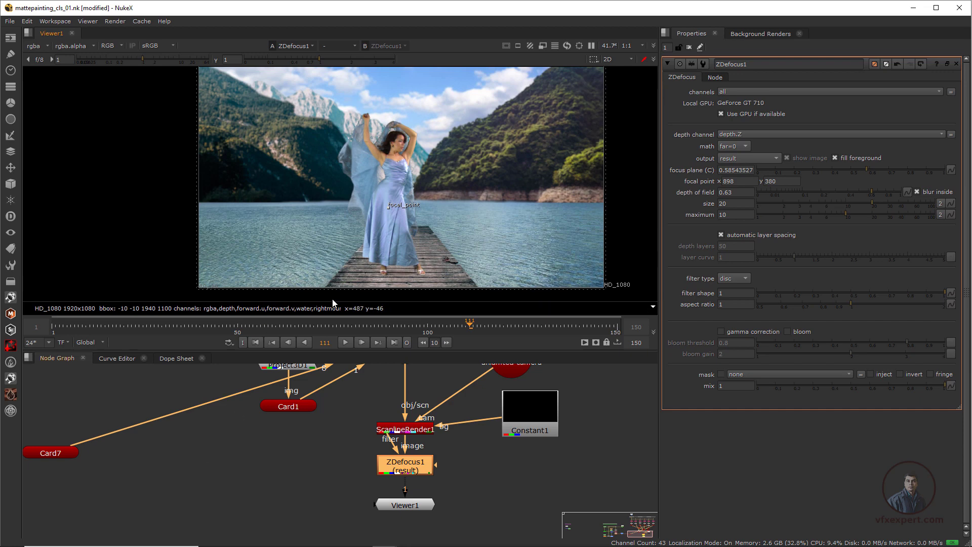
# Step: Move the purple BackdropNode2 group with Constant3, Merge1 and Roto2 next to the ScanlineRender1 and ZDefocus1 nodes
pyautogui.scroll(-2, 156, 475)
pyautogui.moveTo(262, 453); pyautogui.dragTo(578, 433, button='middle')
pyautogui.scroll(-2, 208, 488)
pyautogui.moveTo(209, 488); pyautogui.dragTo(394, 434, button='middle')
pyautogui.scroll(-2, 291, 459)
pyautogui.scroll(-2, 393, 435)
pyautogui.scroll(-4, 393, 434)
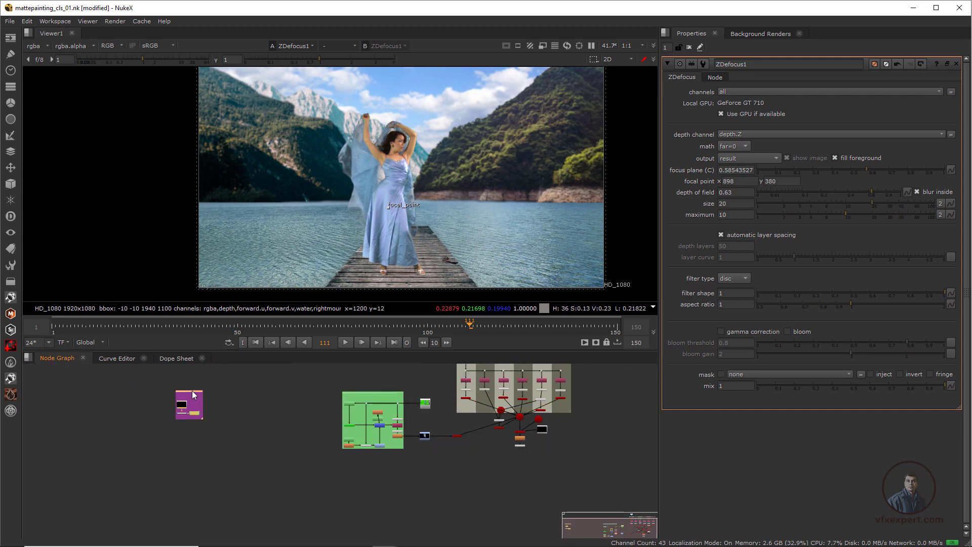
pyautogui.moveTo(193, 395); pyautogui.dragTo(527, 465)
pyautogui.scroll(4, 526, 465)
pyautogui.moveTo(529, 462); pyautogui.dragTo(306, 454, button='middle')
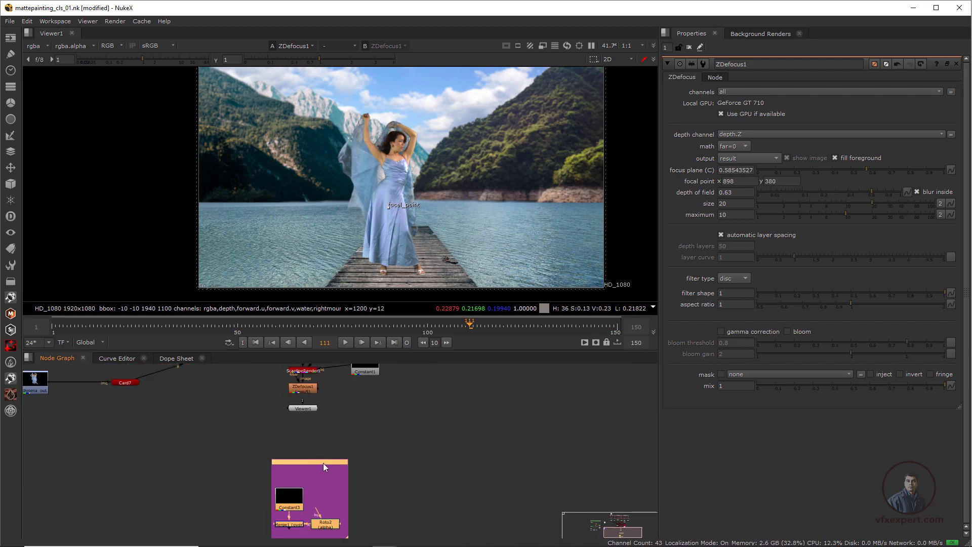
pyautogui.moveTo(325, 466); pyautogui.dragTo(441, 383)
pyautogui.scroll(2, 436, 446)
# Step: Display Roto2's alpha channel with Viewer1 placed beneath that node, and clear the open node properties
pyautogui.press('1')
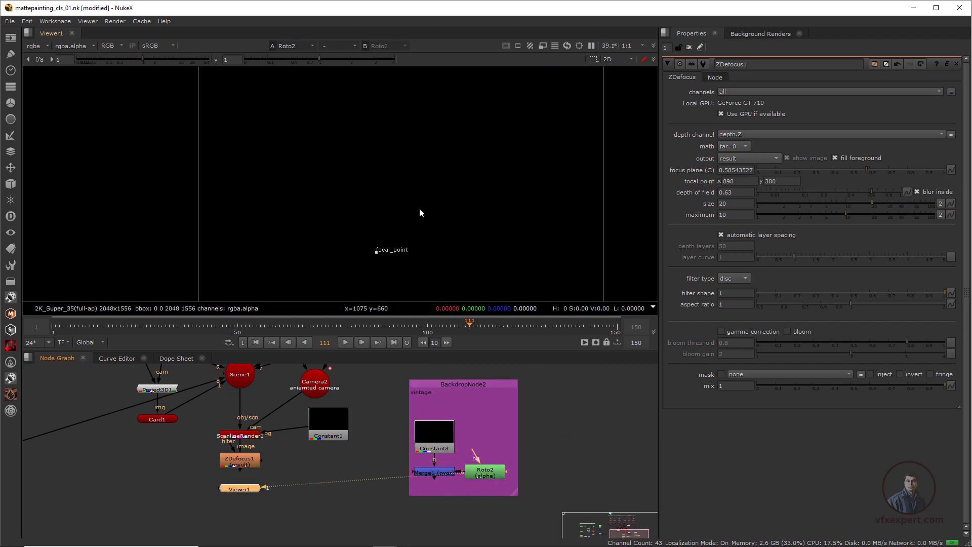
pyautogui.press('a')
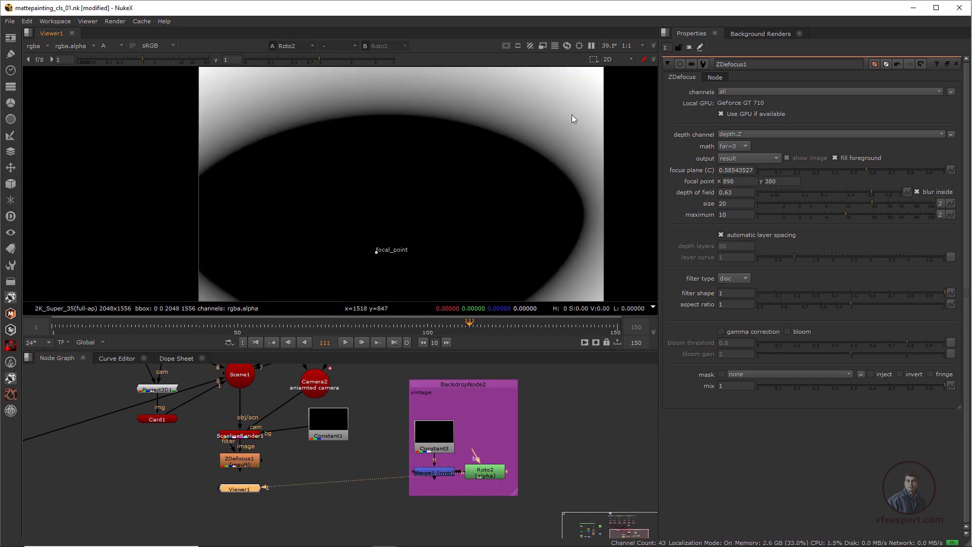
pyautogui.click(690, 47)
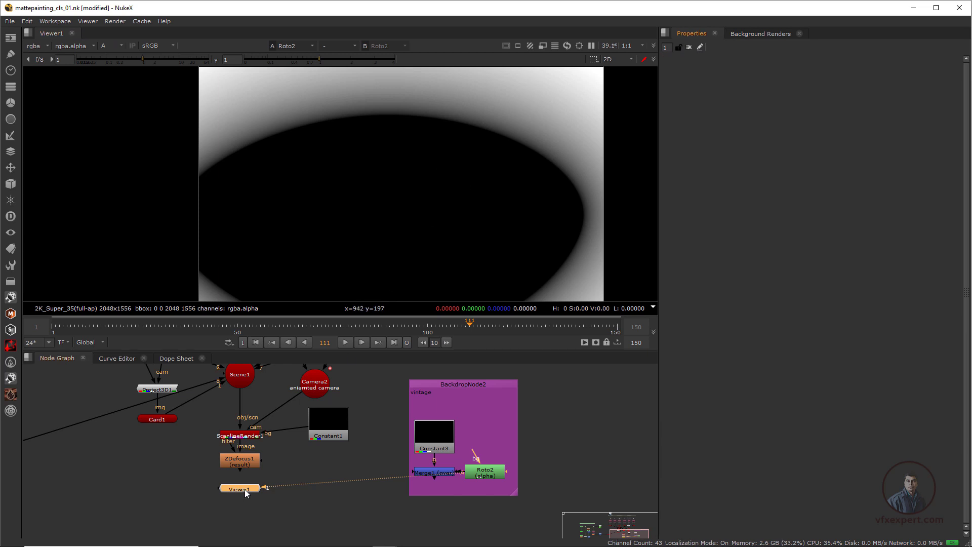
pyautogui.moveTo(245, 489); pyautogui.dragTo(489, 508)
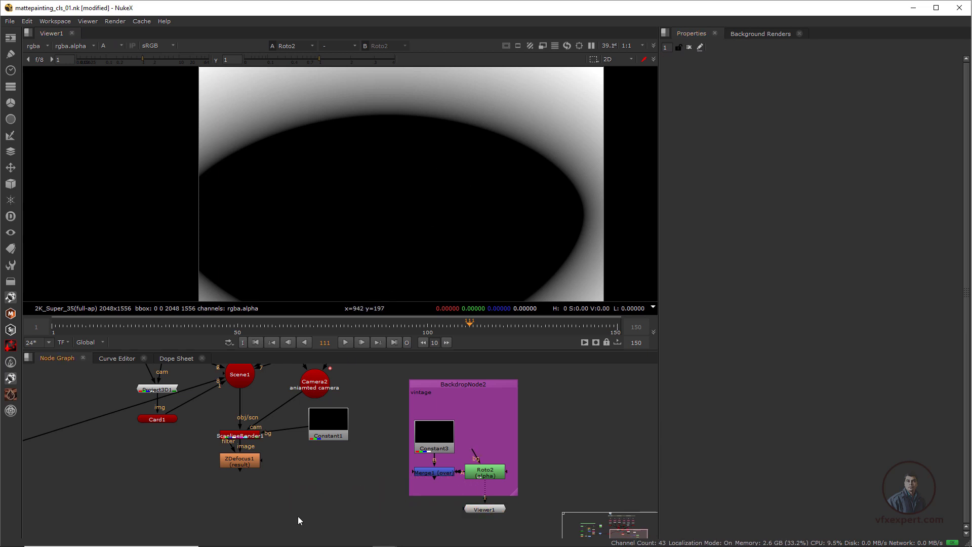
# Step: Add a Merge node below ZDefocus1 with B from ZDefocus1 and A from Merge1, and view its color output with Viewer1 beneath it
pyautogui.press('m')
pyautogui.moveTo(296, 515); pyautogui.dragTo(240, 462)
pyautogui.click(231, 525)
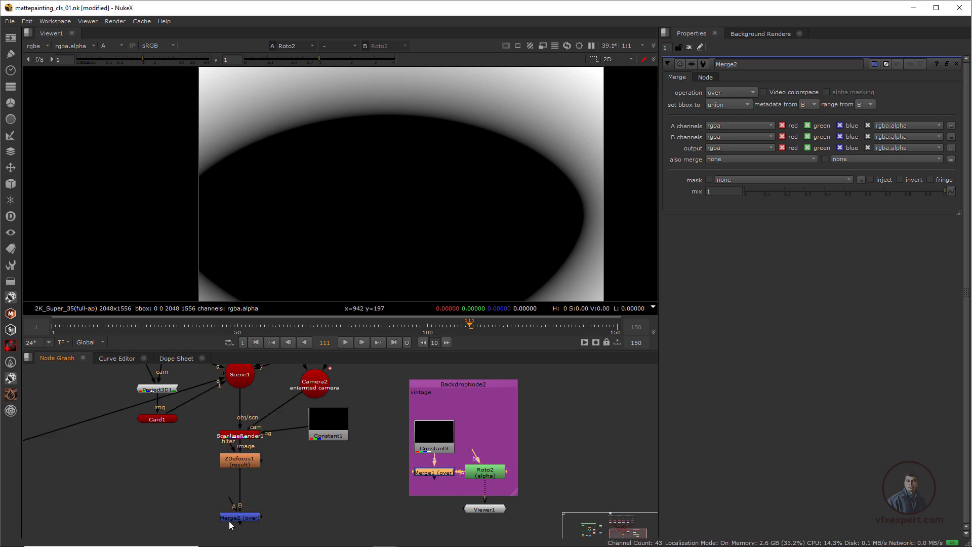
pyautogui.moveTo(262, 517); pyautogui.dragTo(248, 496)
pyautogui.press('1')
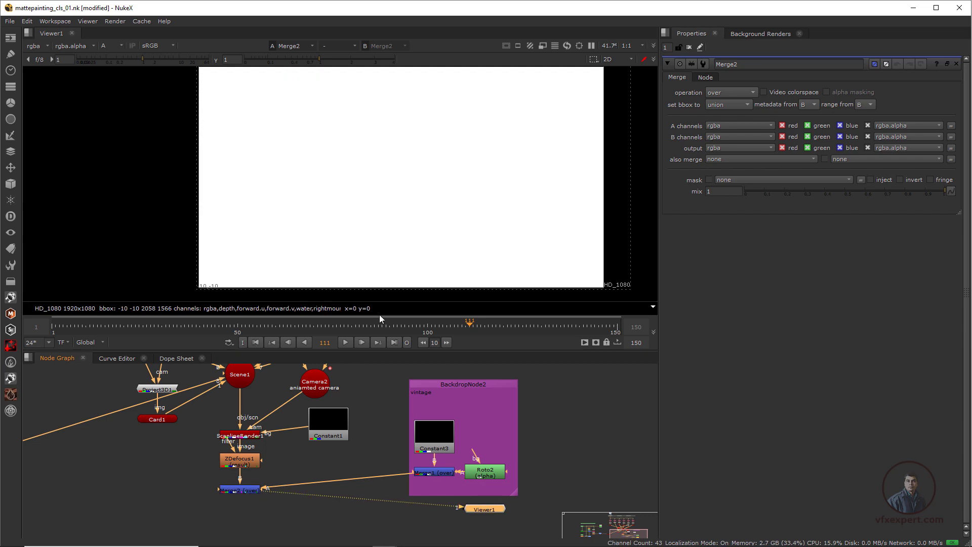
pyautogui.press('a')
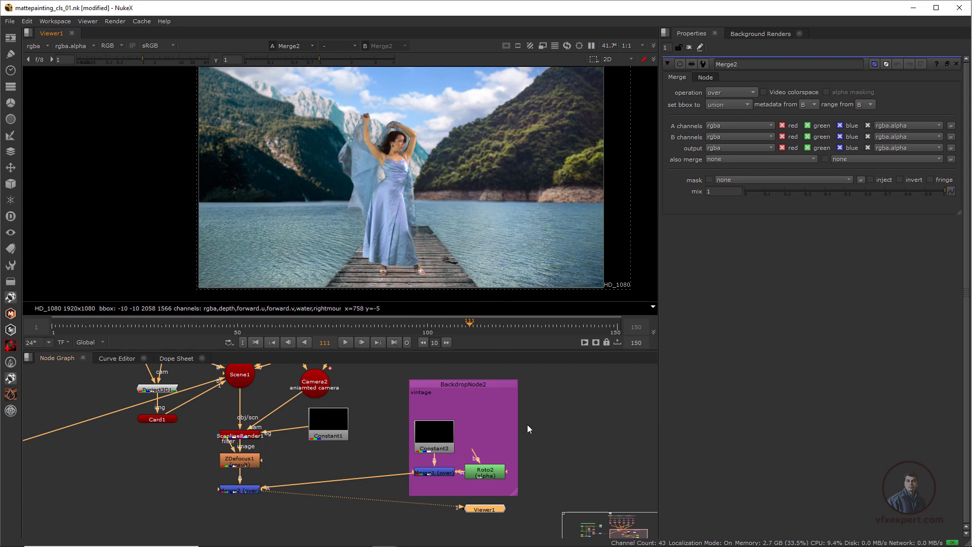
pyautogui.scroll(3, 239, 498)
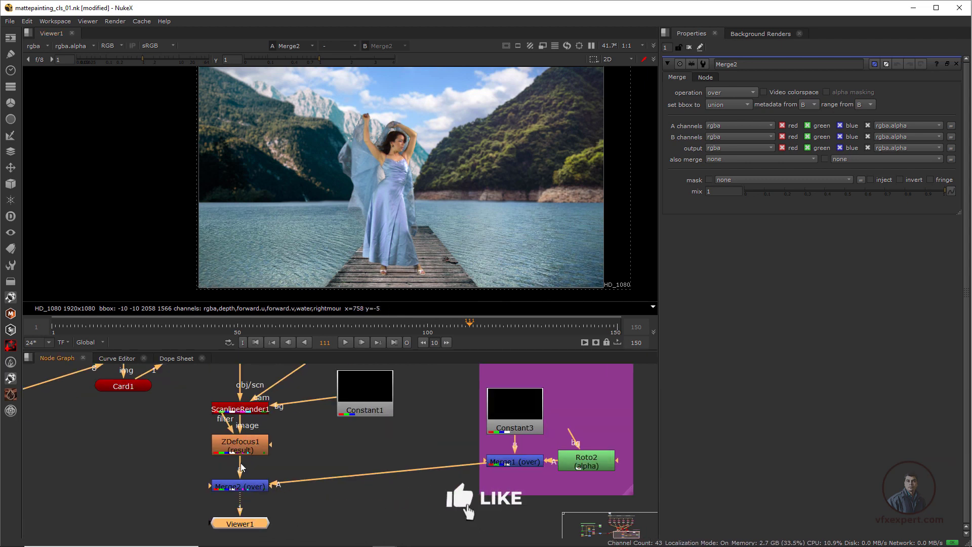
# Step: Disable and re-enable Merge1 to compare the frame without and with the vignette
pyautogui.click(512, 463)
pyautogui.press('d')
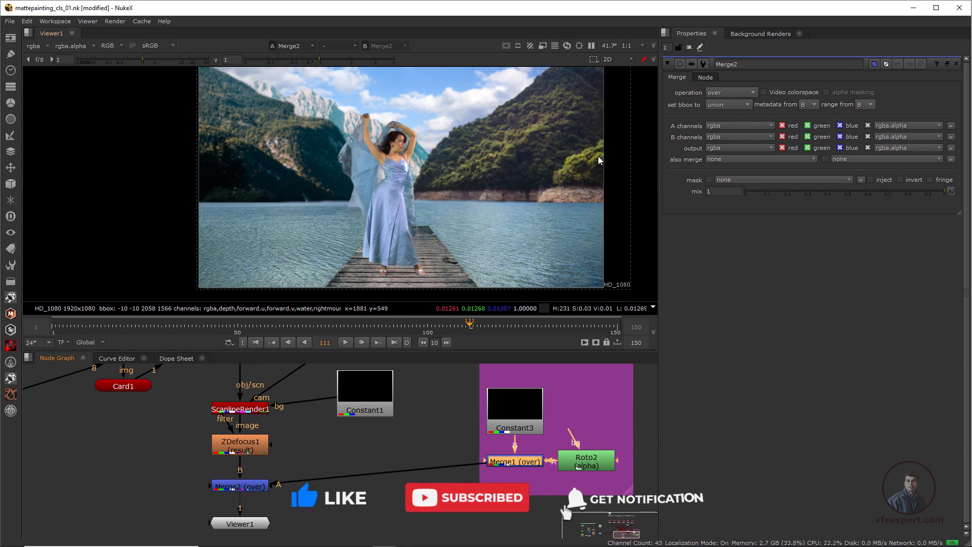
pyautogui.press('d')
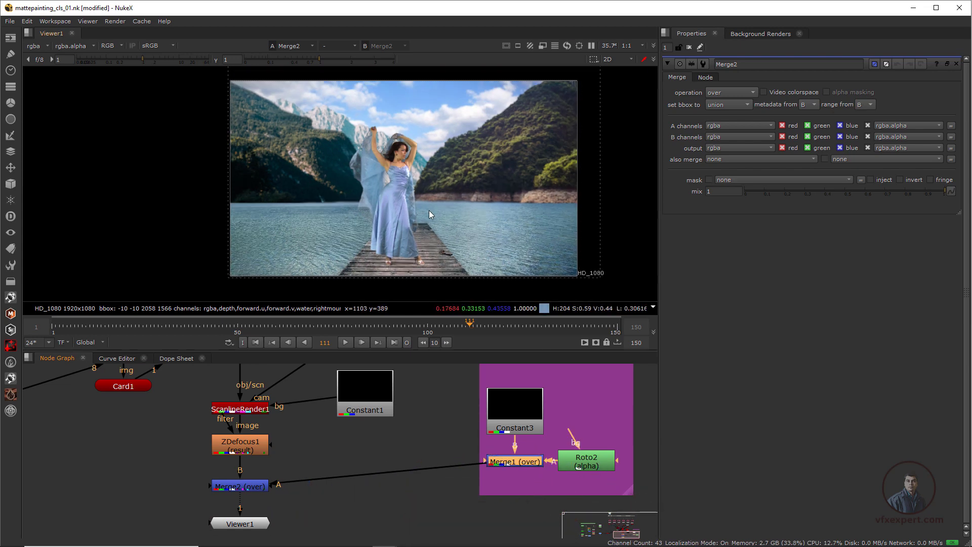
pyautogui.scroll(-1, 430, 187)
pyautogui.moveTo(415, 193); pyautogui.dragTo(381, 191, button='middle')
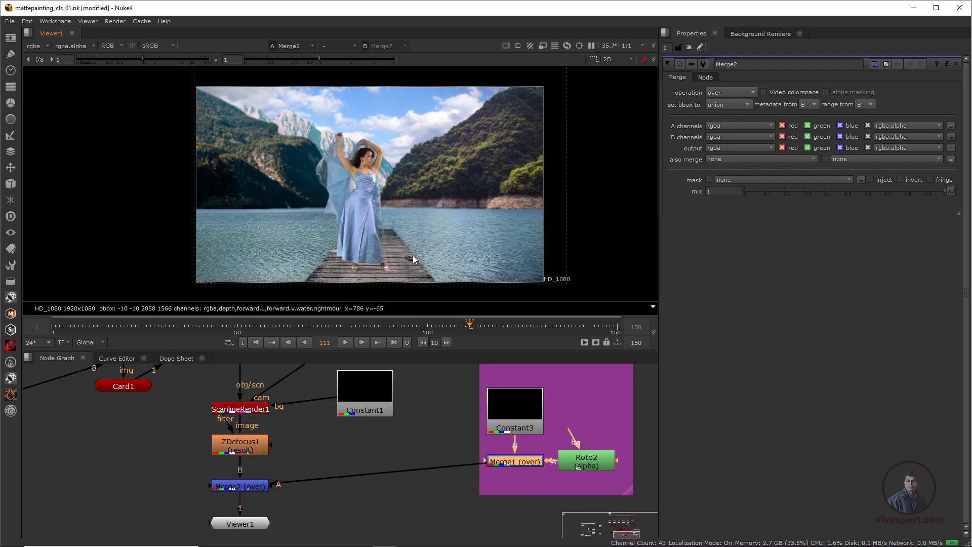
# Step: Check the vignetted frame up close, return to frame 1 and play back the final composite
pyautogui.scroll(2, 410, 244)
pyautogui.scroll(-2, 411, 242)
pyautogui.press('f')
pyautogui.scroll(2, 421, 212)
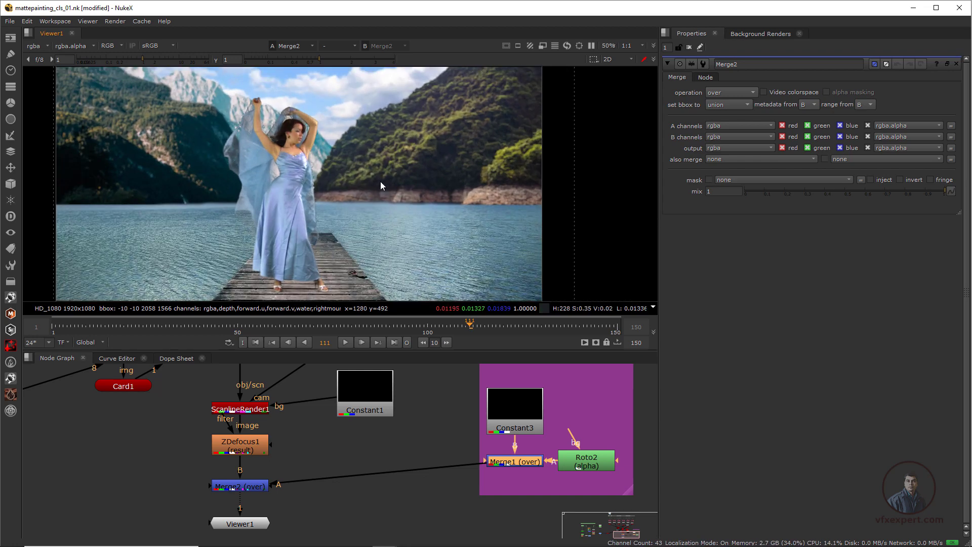
pyautogui.scroll(-2, 356, 516)
pyautogui.scroll(1, 346, 455)
pyautogui.click(259, 342)
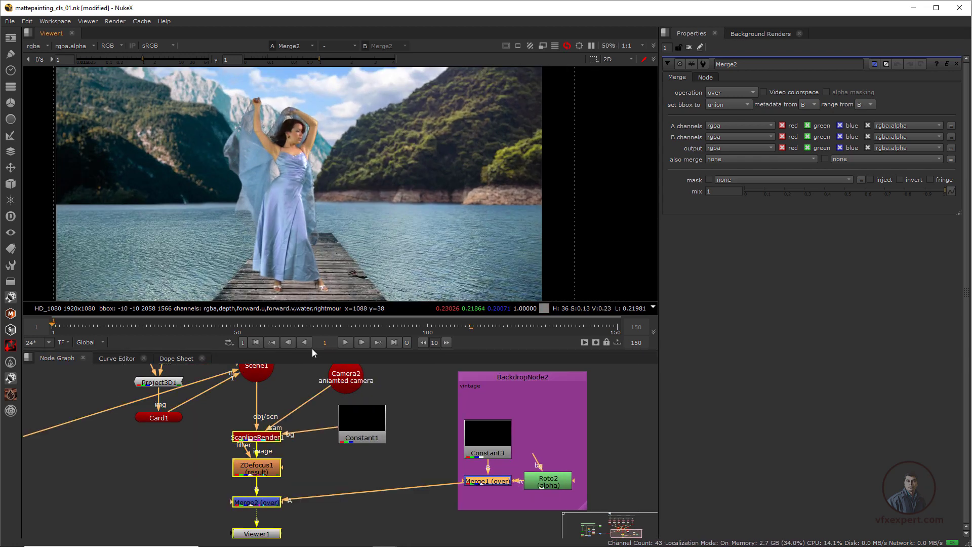
pyautogui.click(345, 342)
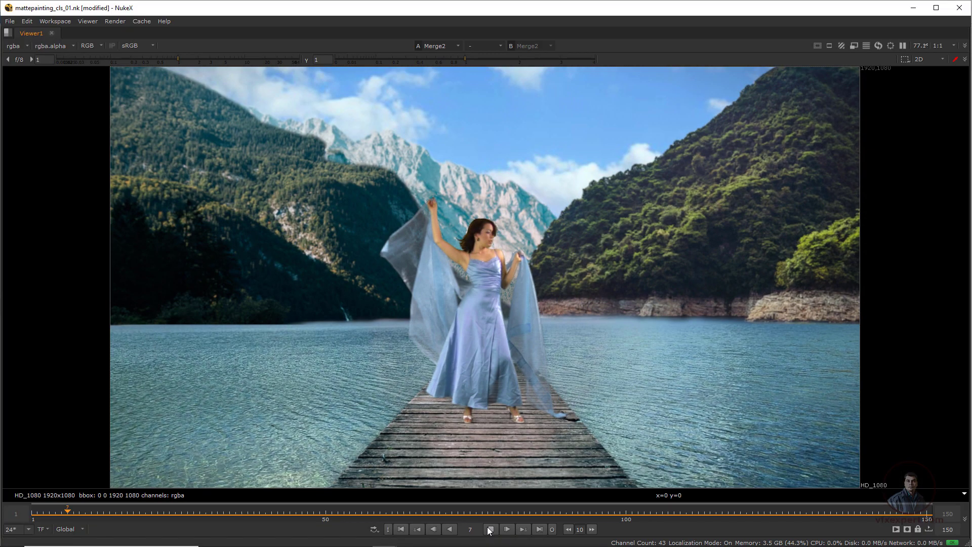